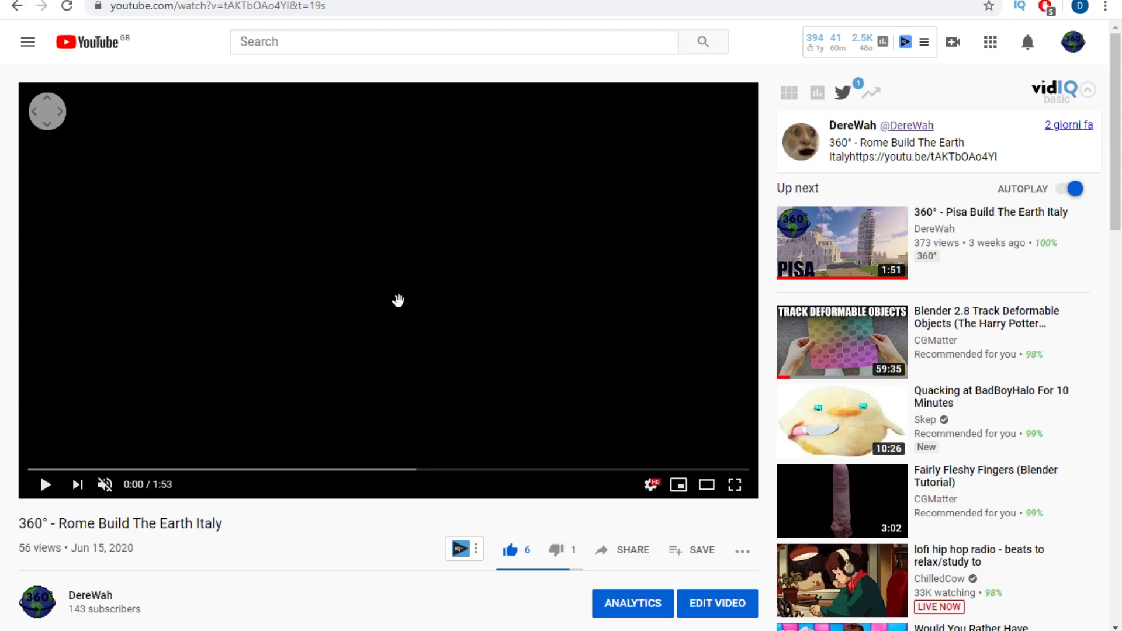
Play the 360° Rome Build The Earth Italy video and look around the scene in different directions
{"action": "left_click", "coordinate": [398, 300]}
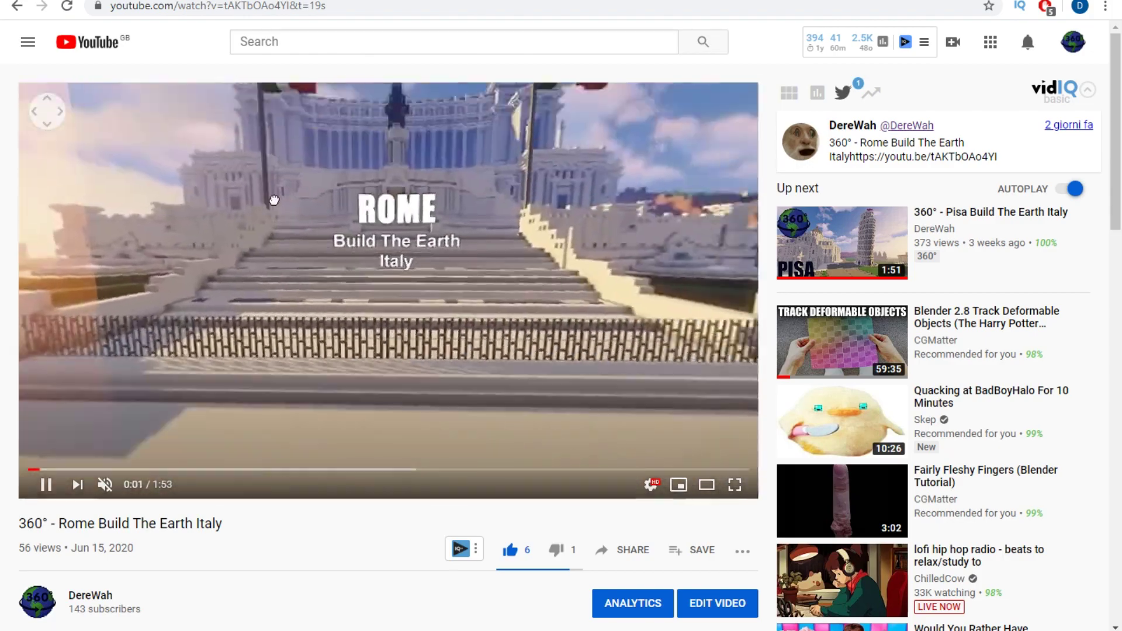
{"action": "left_click_drag", "start_coordinate": [275, 200], "coordinate": [264, 252]}
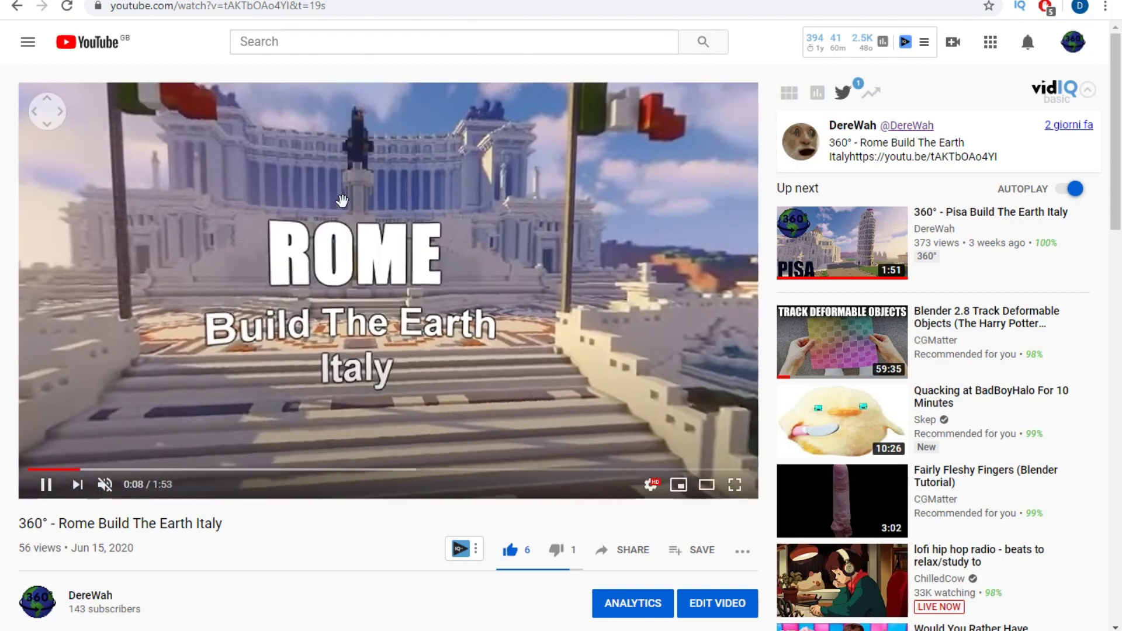
{"action": "left_click_drag", "start_coordinate": [343, 200], "coordinate": [448, 243]}
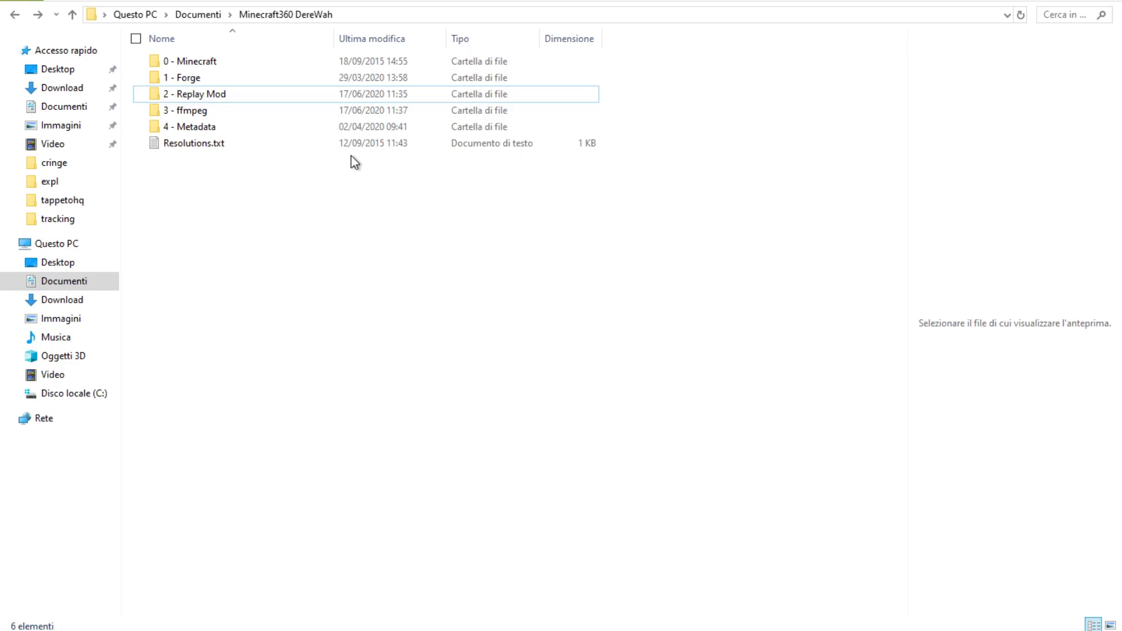
{"action": "left_click_drag", "start_coordinate": [321, 205], "coordinate": [203, 243]}
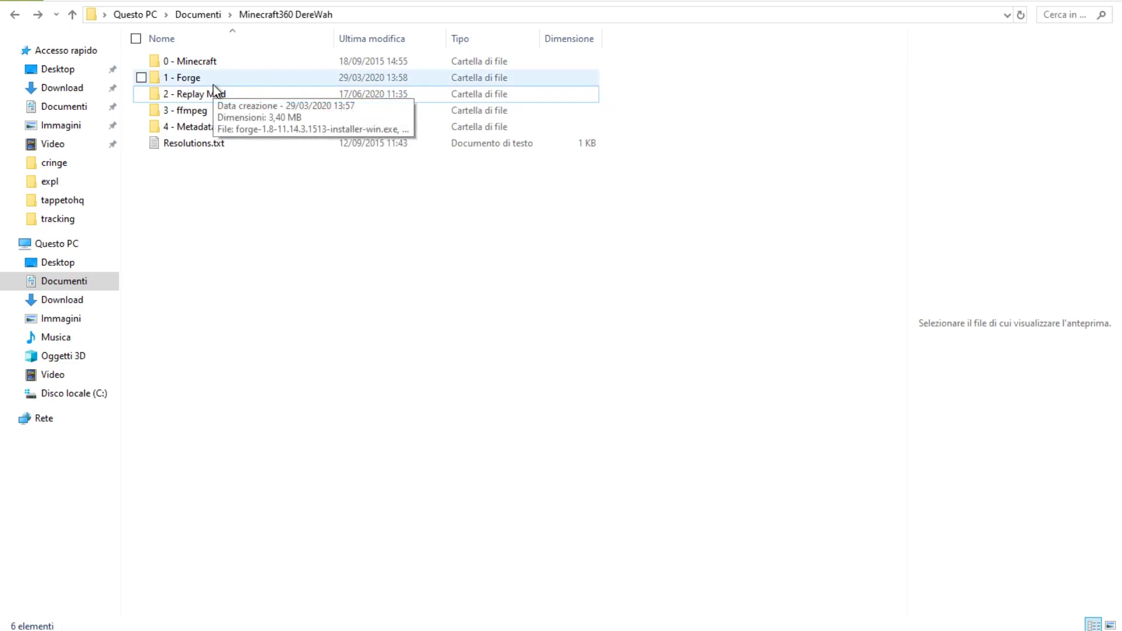
Switch to the Minecraft360 DereWah folder, check the 0 - Minecraft folder and start the Minecraft launcher
{"action": "left_click", "coordinate": [198, 59]}
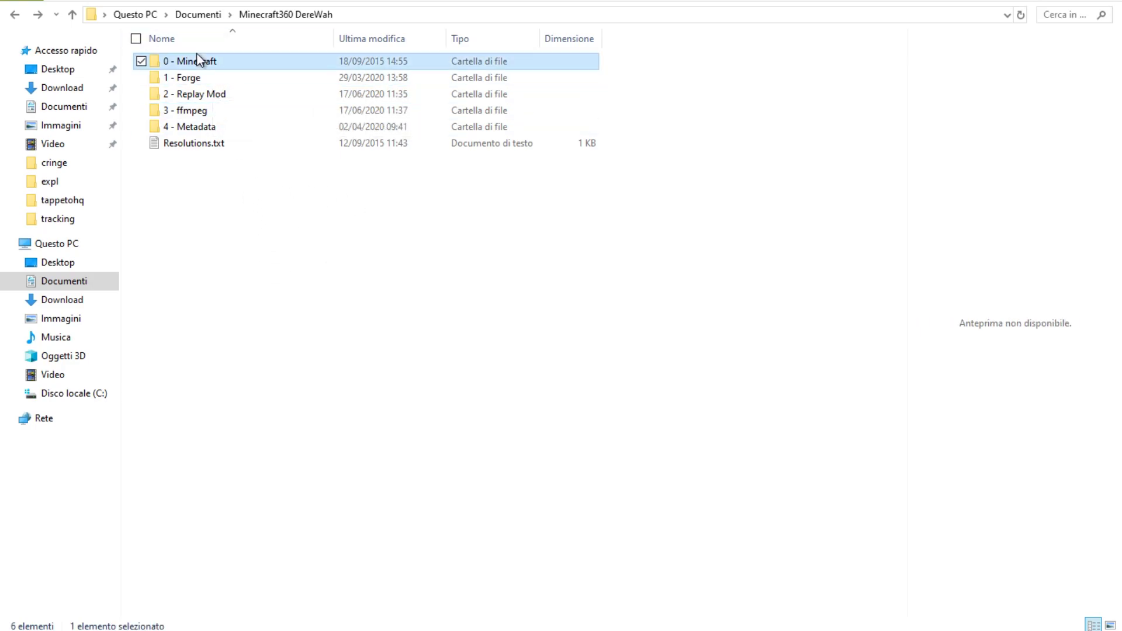
{"action": "double_click", "coordinate": [199, 59]}
{"action": "key", "text": "alt+Left"}
{"action": "double_click", "coordinate": [194, 68]}
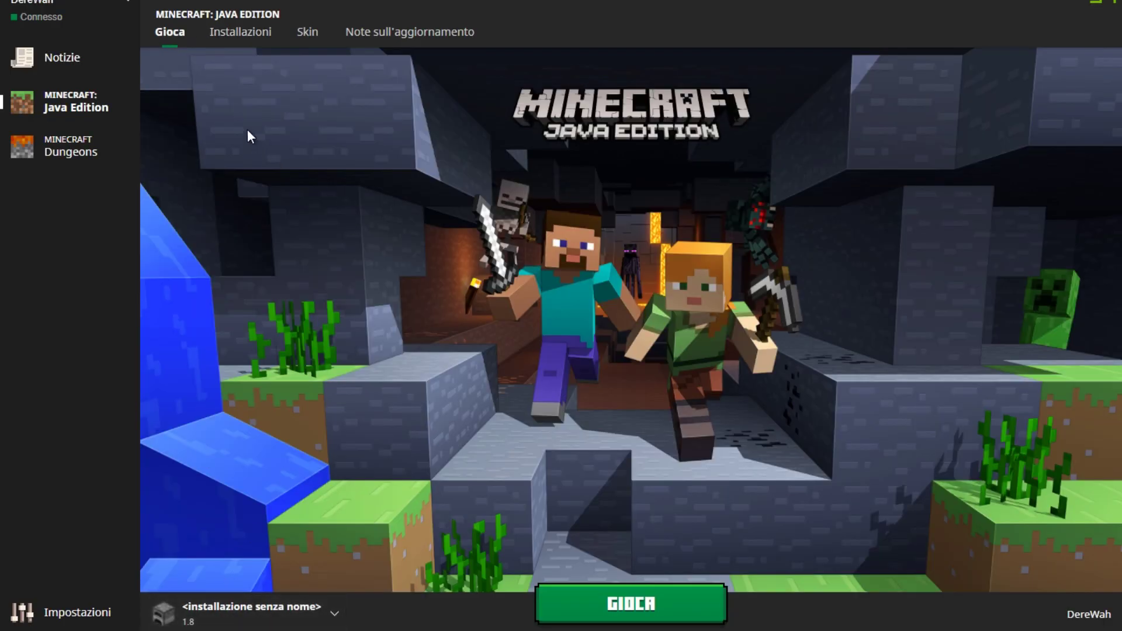
Open the form for a new Minecraft Java Edition installation and look through the list of available game versions
{"action": "left_click", "coordinate": [236, 45]}
{"action": "left_click", "coordinate": [334, 70]}
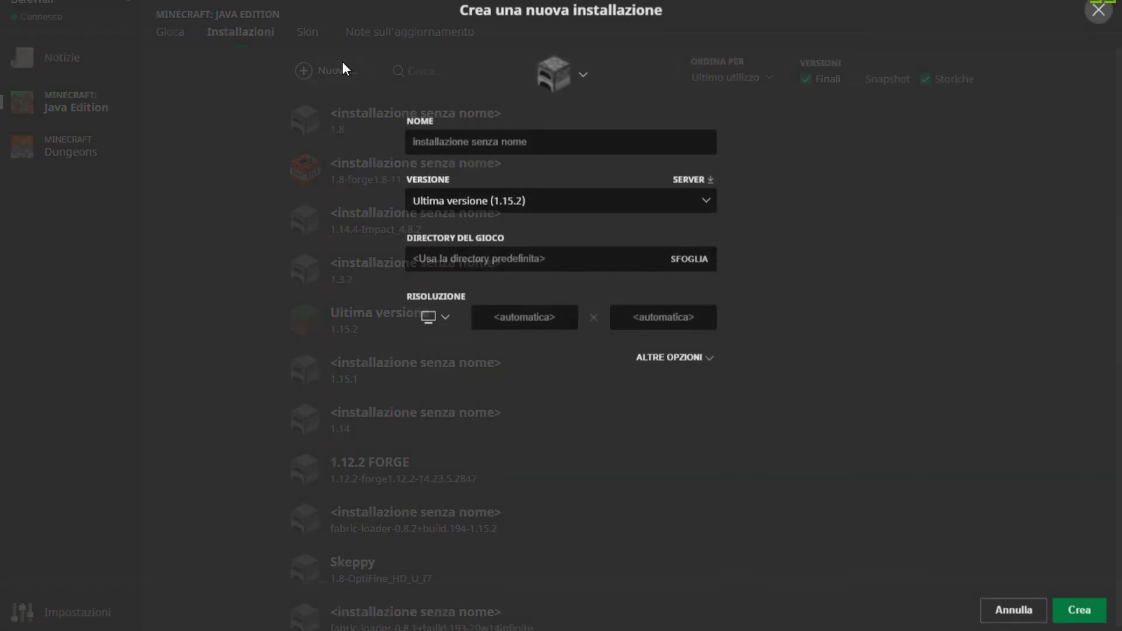
{"action": "left_click", "coordinate": [461, 202]}
{"action": "scroll", "coordinate": [480, 384], "scroll_direction": "down", "scroll_amount": 15}
{"action": "left_click", "coordinate": [521, 162]}
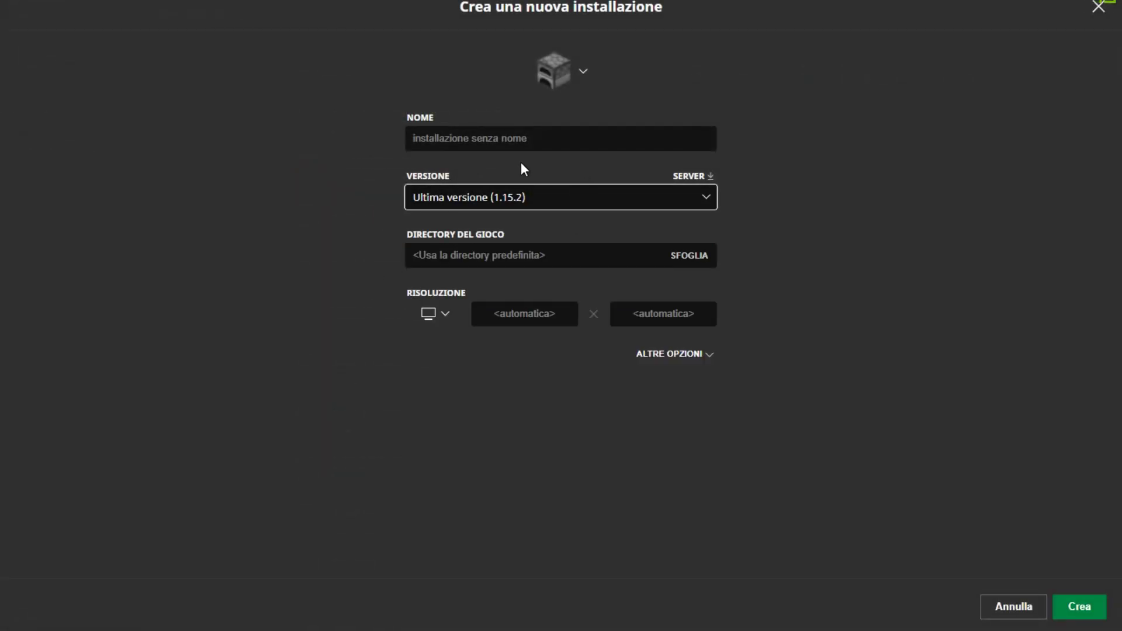
{"action": "left_click", "coordinate": [1056, 609]}
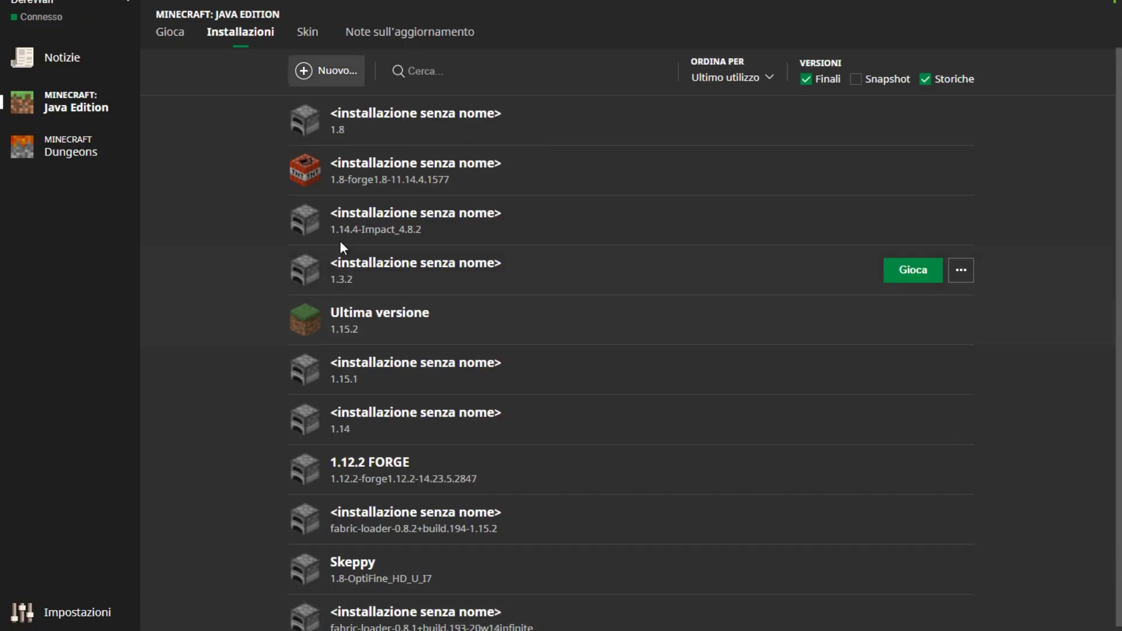
Launch Minecraft: Java Edition with the unnamed 1.8 installation
{"action": "left_click", "coordinate": [170, 32]}
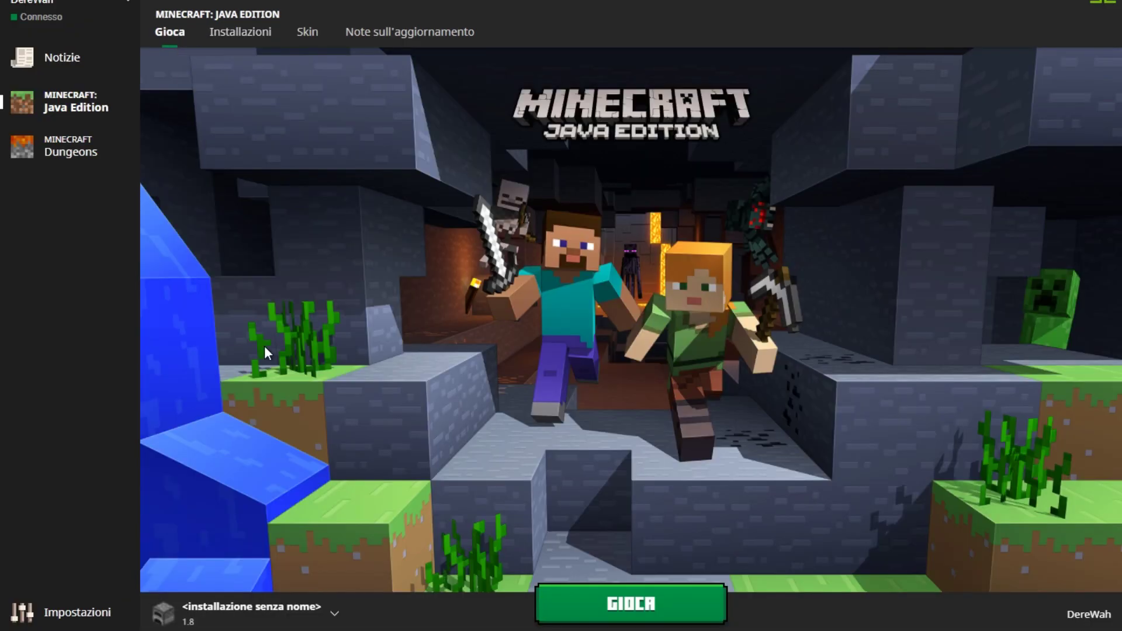
{"action": "left_click", "coordinate": [575, 611]}
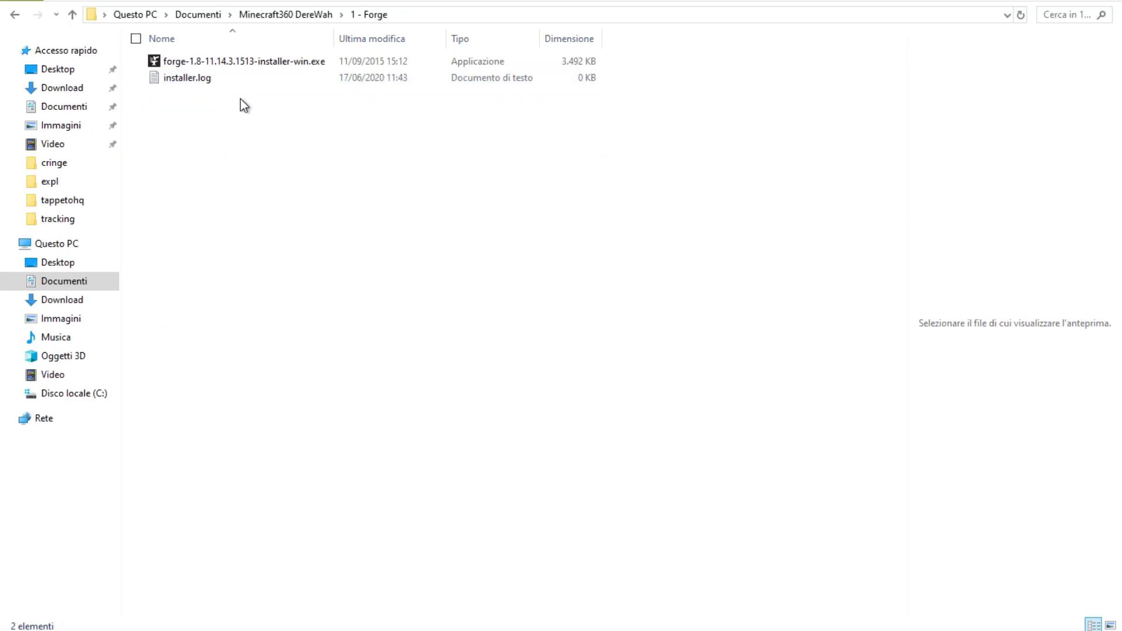
{"action": "key", "text": "alt+Left"}
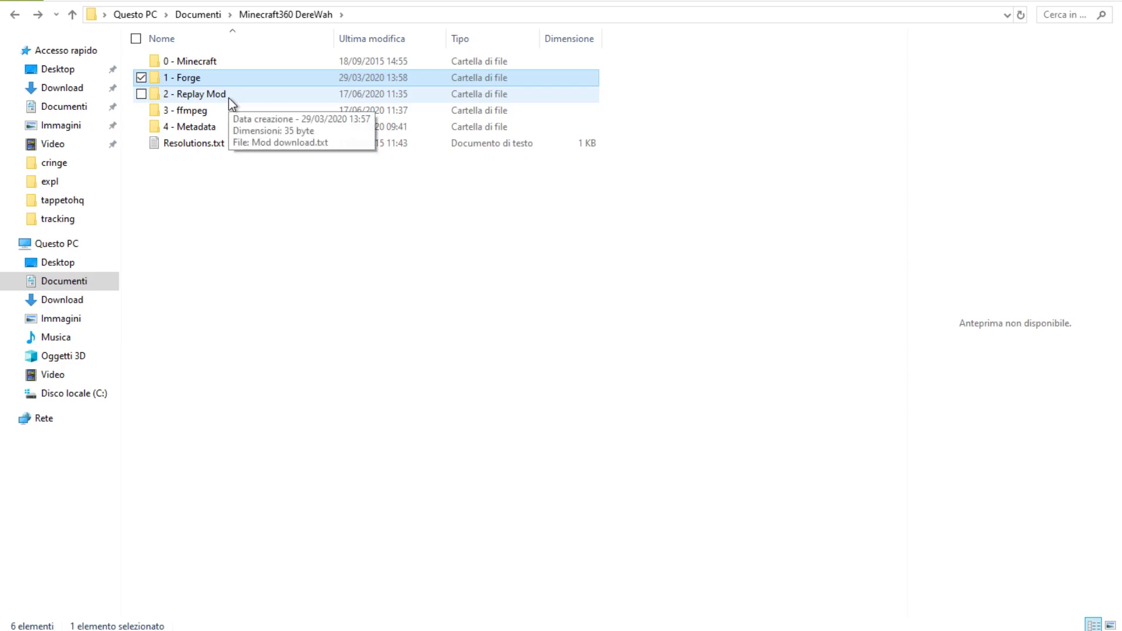
{"action": "double_click", "coordinate": [230, 96]}
{"action": "key", "text": "alt+Left"}
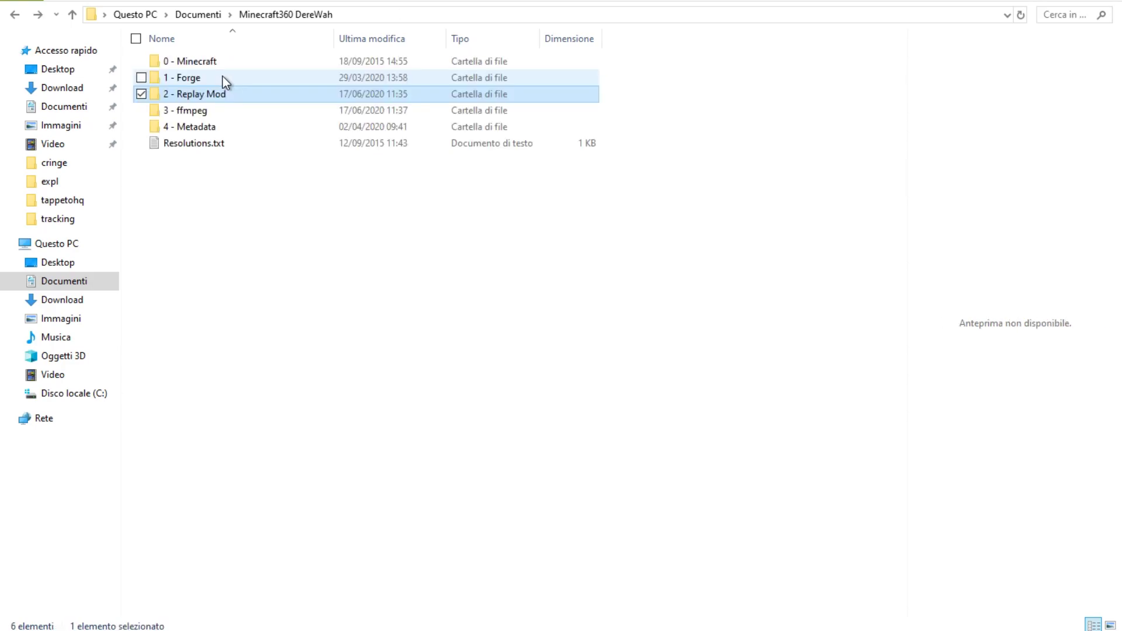
Run forge-1.8-11.14.3.1513-installer-win.exe from the 1 - Forge folder to view its install options, and close it without installing
{"action": "double_click", "coordinate": [203, 80]}
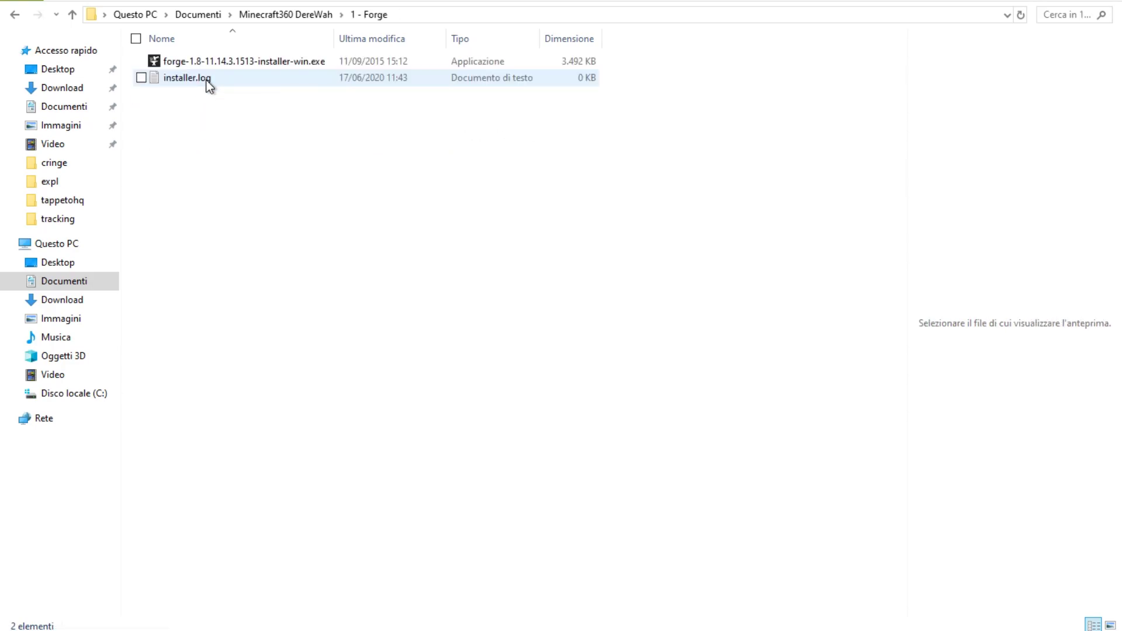
{"action": "left_click", "coordinate": [210, 62]}
{"action": "key", "text": "Return"}
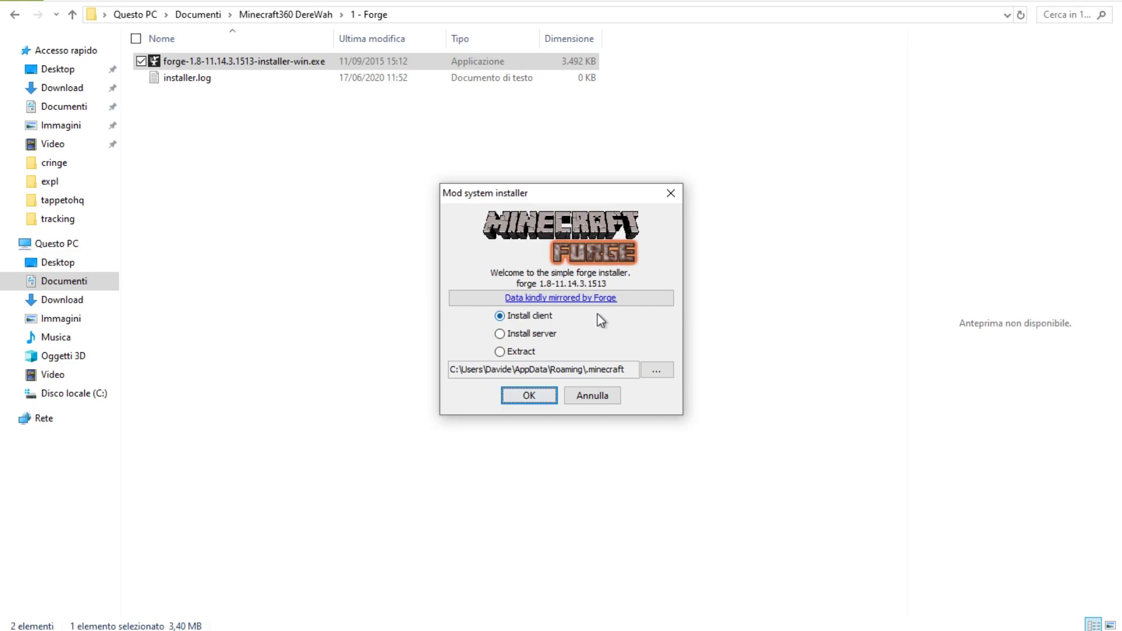
{"action": "left_click", "coordinate": [587, 394]}
Open Mod download.txt in the 2 - Replay Mod folder, select its download link and close the file
{"action": "key", "text": "alt+Up"}
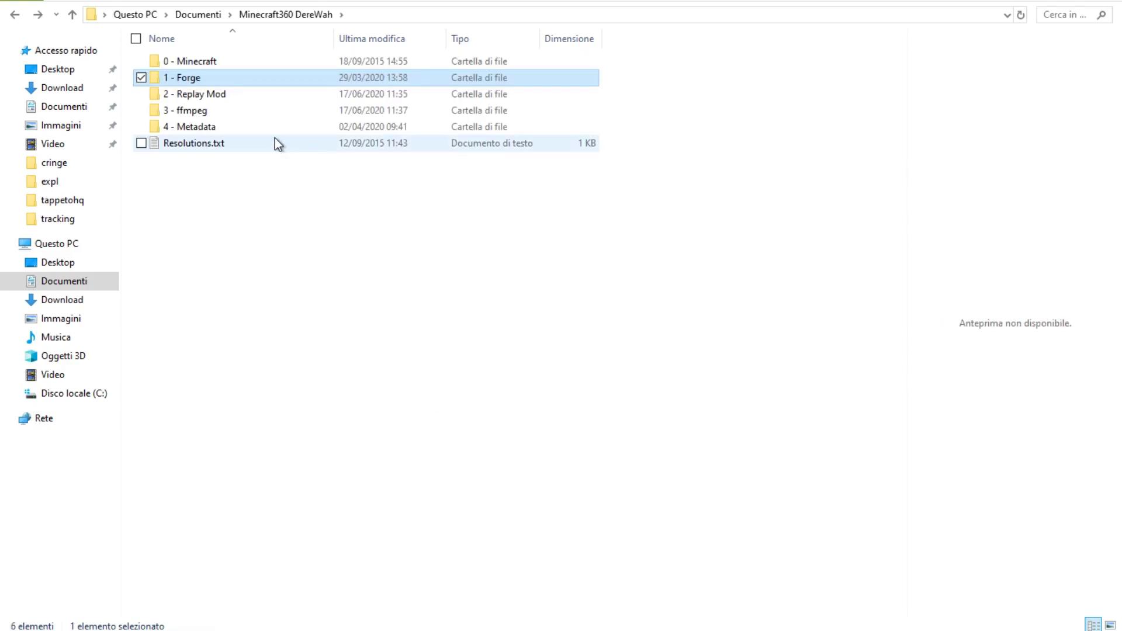
{"action": "double_click", "coordinate": [188, 97]}
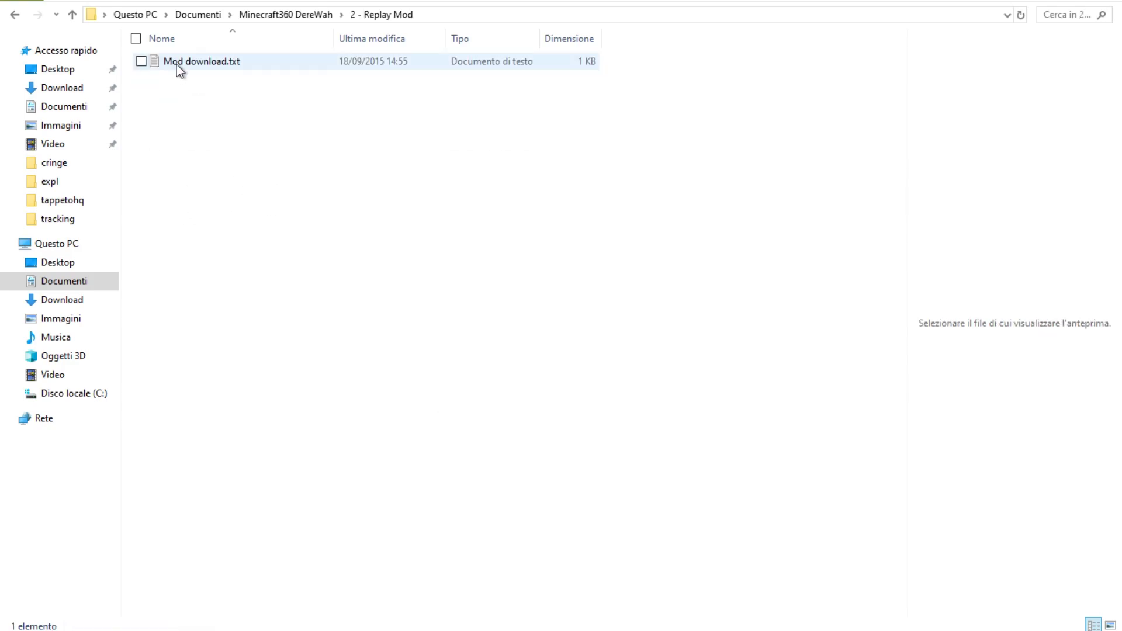
{"action": "double_click", "coordinate": [176, 65]}
{"action": "key", "text": "ctrl+a"}
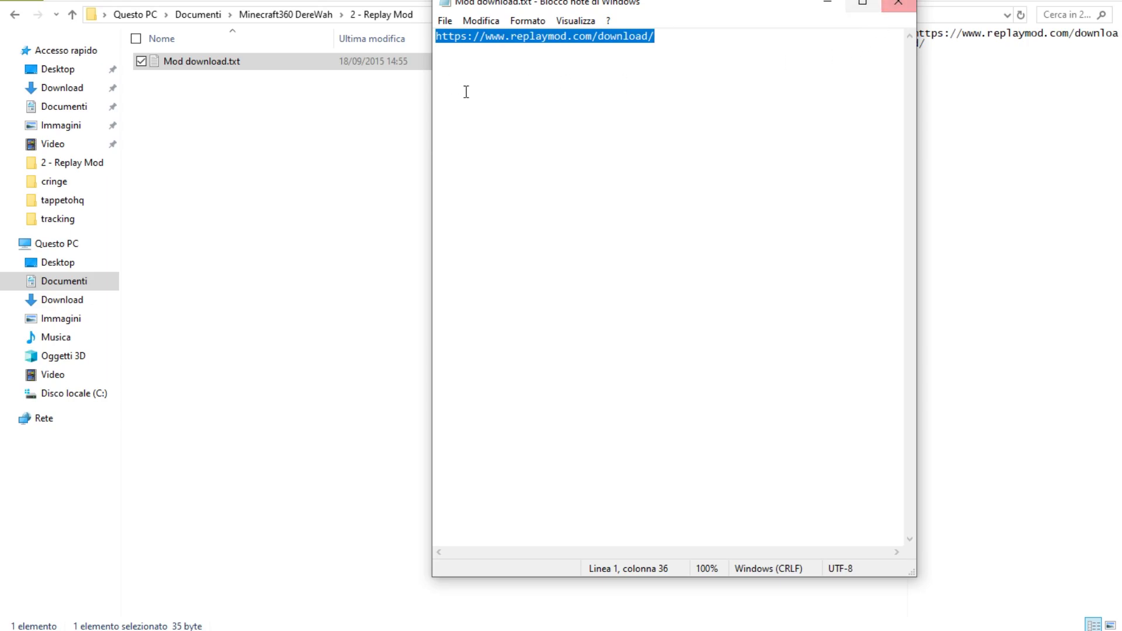
{"action": "left_click", "coordinate": [899, 3]}
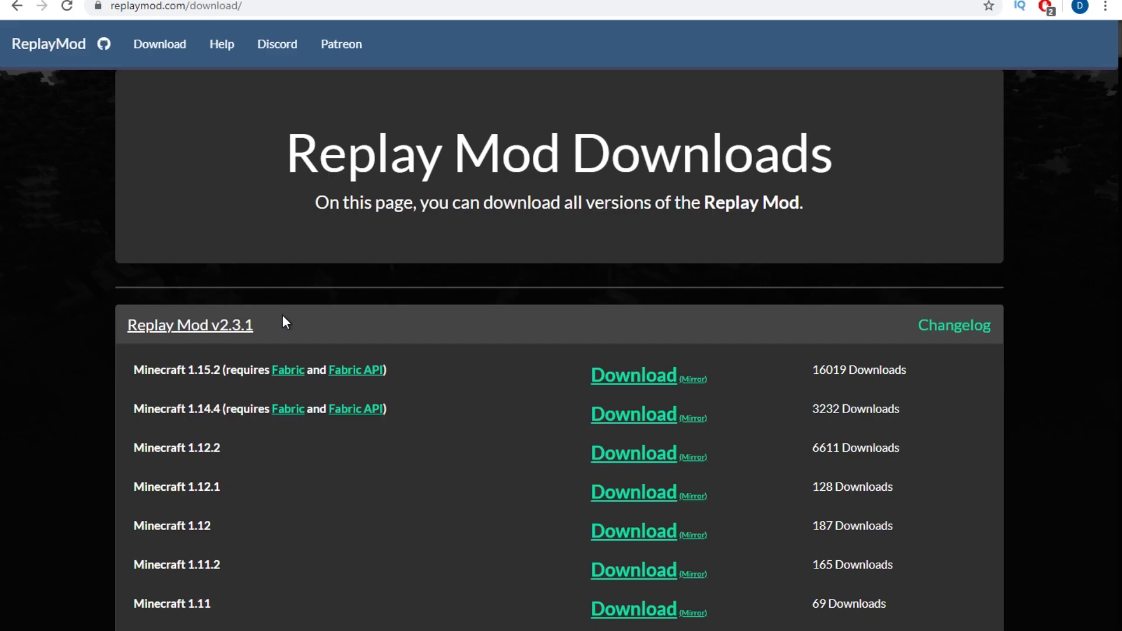
Examine the Replay Mod v2.3.1 download list for the supported Minecraft versions and the Fabric requirement of 1.14.4 and 1.15.2
{"action": "scroll", "coordinate": [283, 315], "scroll_direction": "down", "scroll_amount": 2}
{"action": "left_click_drag", "start_coordinate": [119, 210], "coordinate": [223, 391]}
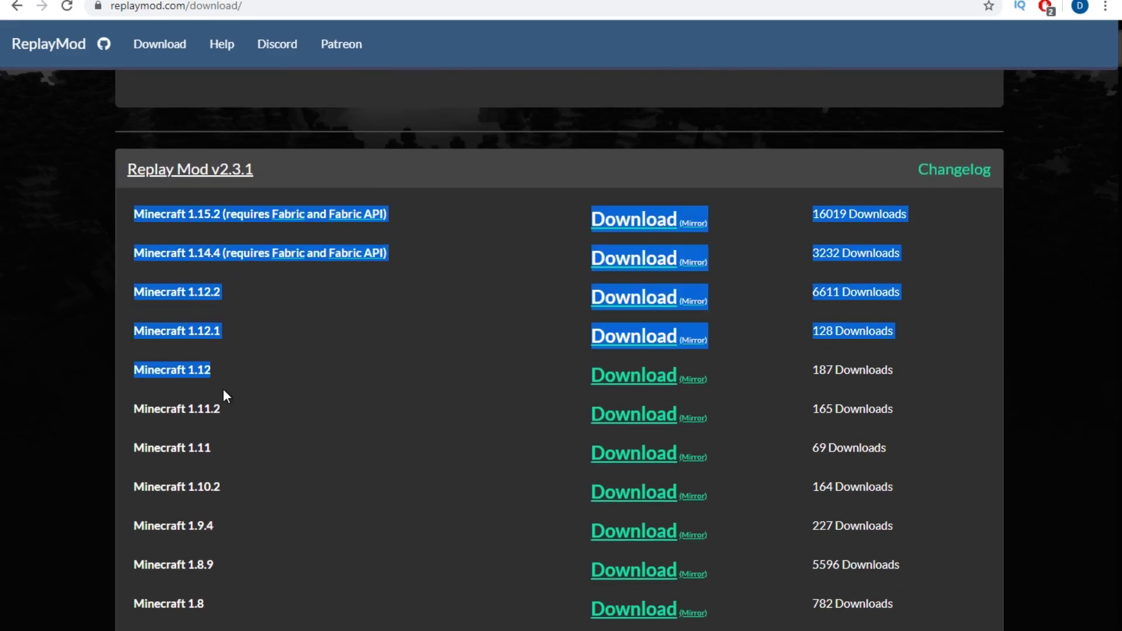
{"action": "left_click", "coordinate": [295, 364]}
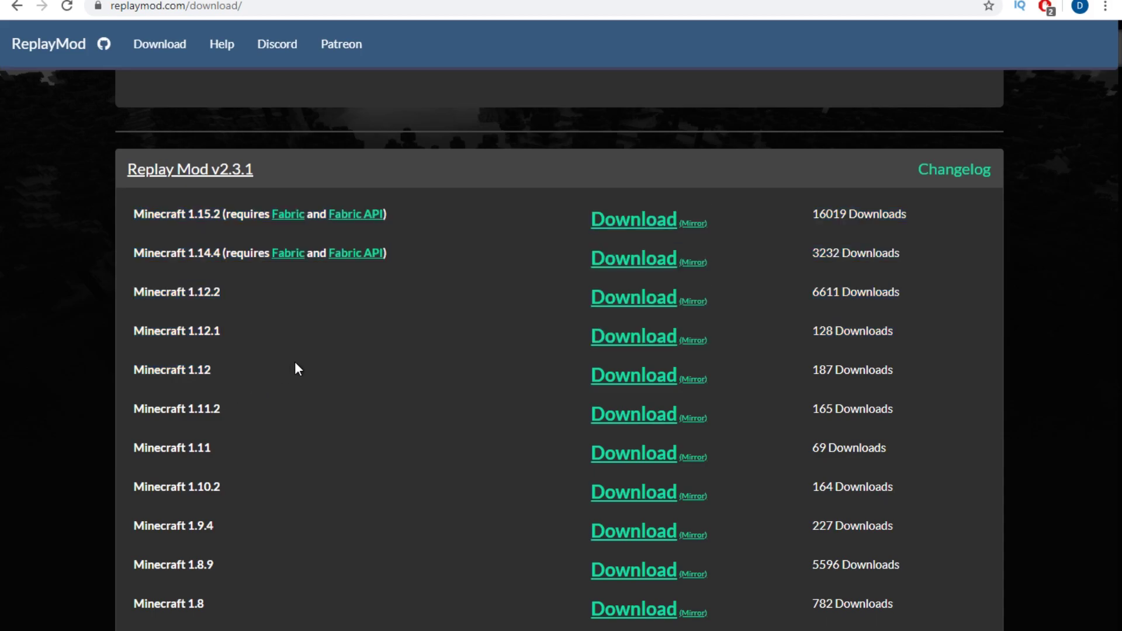
{"action": "scroll", "coordinate": [272, 377], "scroll_direction": "down", "scroll_amount": 2}
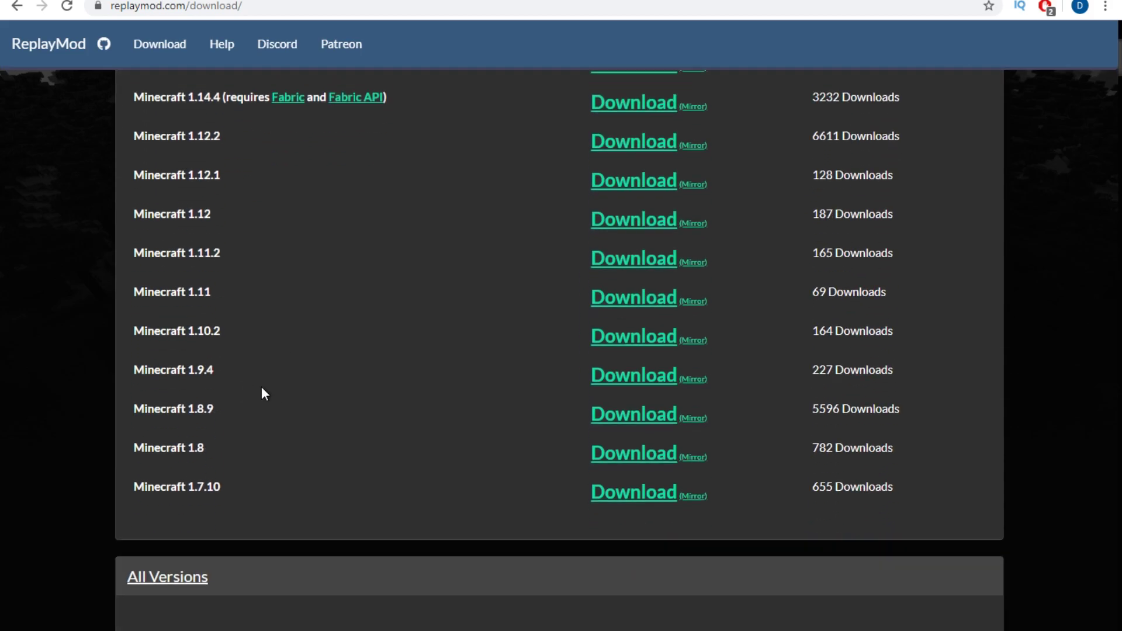
{"action": "scroll", "coordinate": [262, 388], "scroll_direction": "up", "scroll_amount": 1}
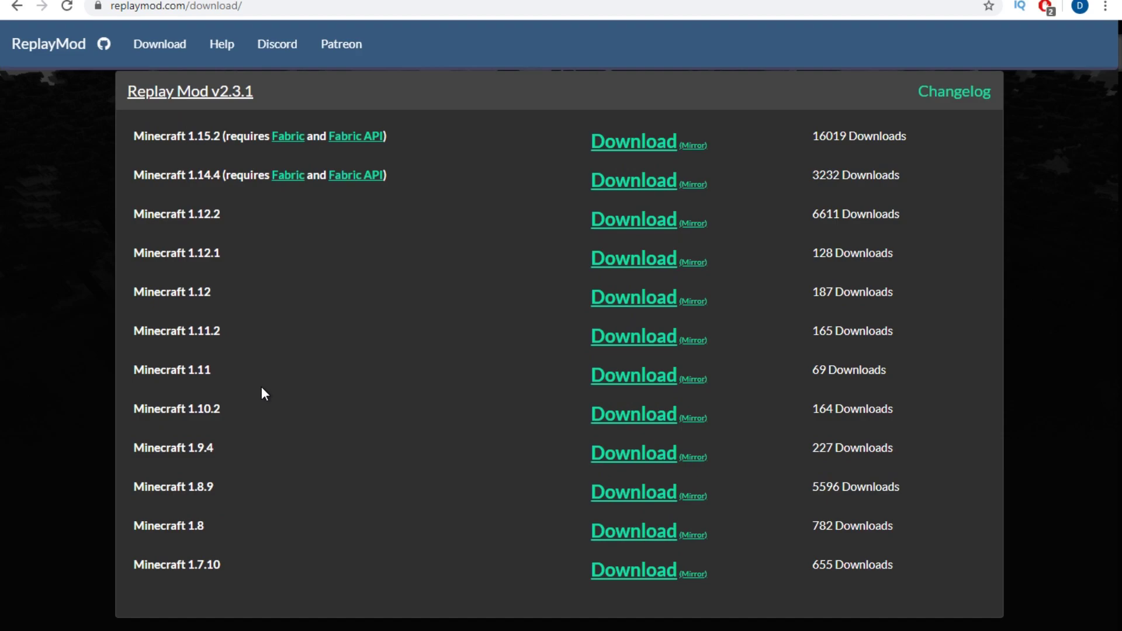
{"action": "scroll", "coordinate": [262, 387], "scroll_direction": "up", "scroll_amount": 1}
{"action": "left_click_drag", "start_coordinate": [132, 252], "coordinate": [213, 249]}
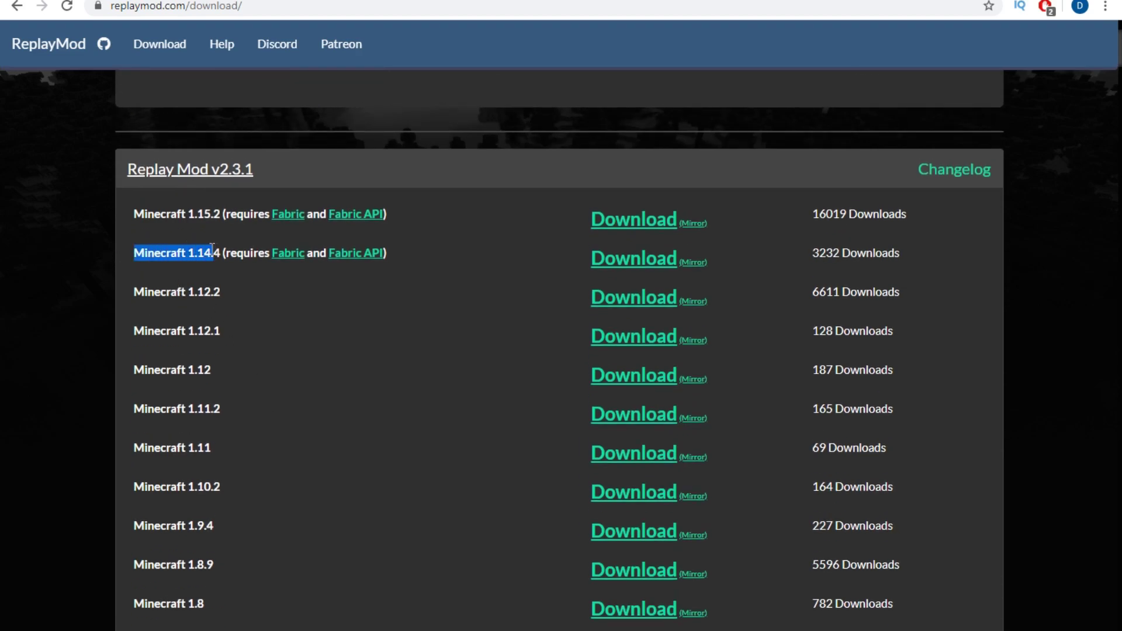
{"action": "left_click_drag", "start_coordinate": [127, 213], "coordinate": [212, 214]}
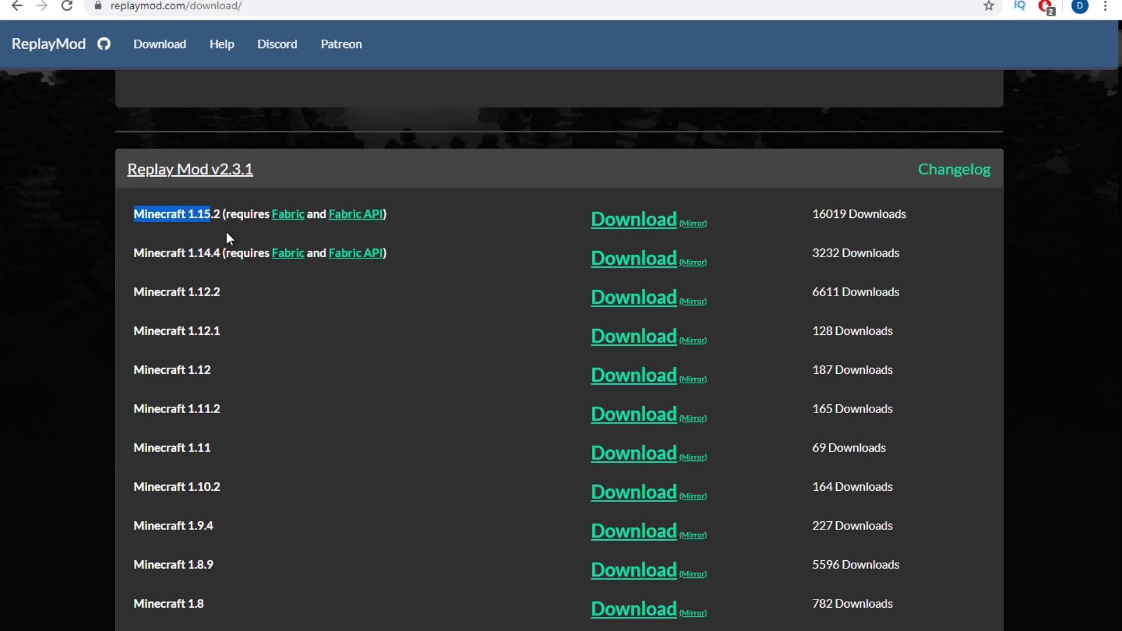
{"action": "left_click", "coordinate": [258, 251]}
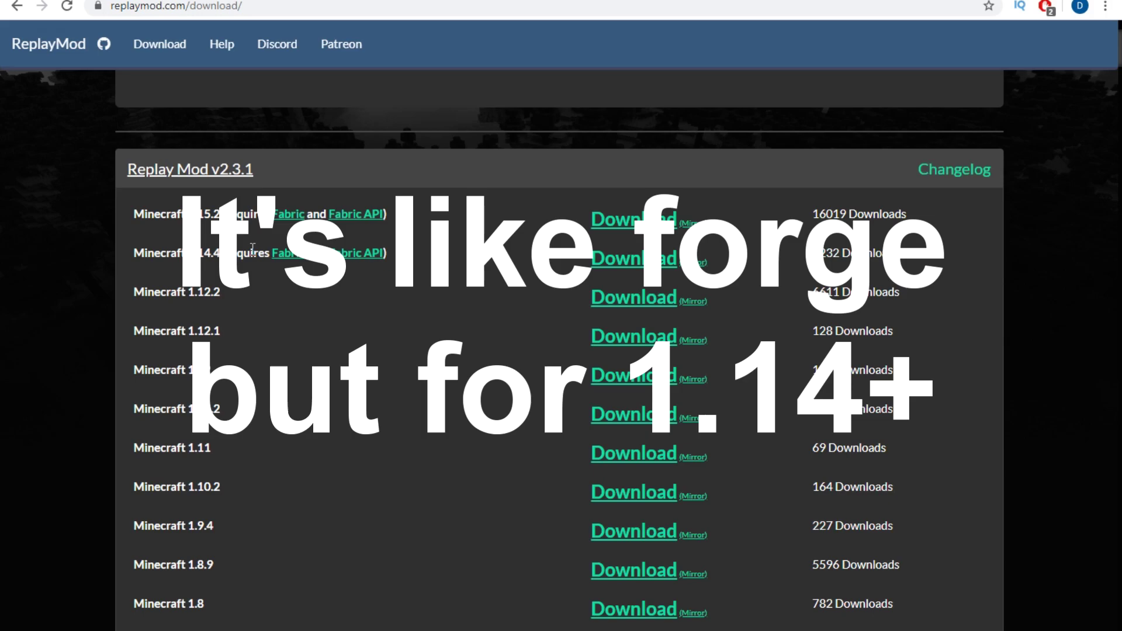
Compare the Replay Mod entries for Minecraft 1.8 and 1.7.10 with the 1.14.4 entry and its Fabric requirement
{"action": "scroll", "coordinate": [252, 248], "scroll_direction": "down", "scroll_amount": 3}
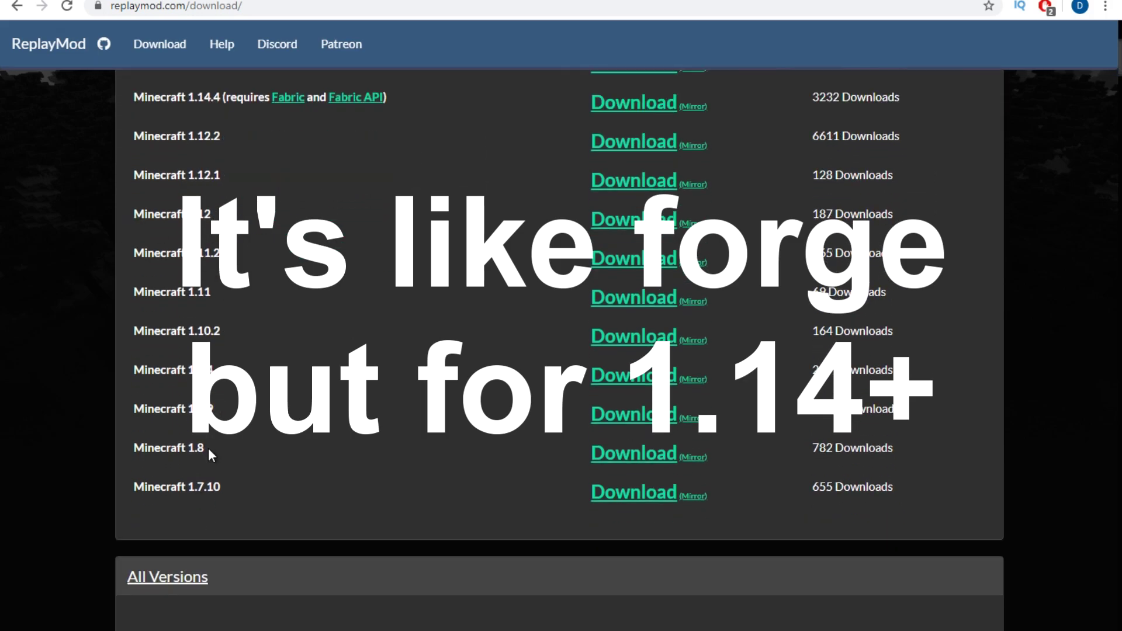
{"action": "left_click_drag", "start_coordinate": [151, 447], "coordinate": [140, 447]}
{"action": "left_click", "coordinate": [426, 414]}
{"action": "scroll", "coordinate": [426, 414], "scroll_direction": "down", "scroll_amount": 1}
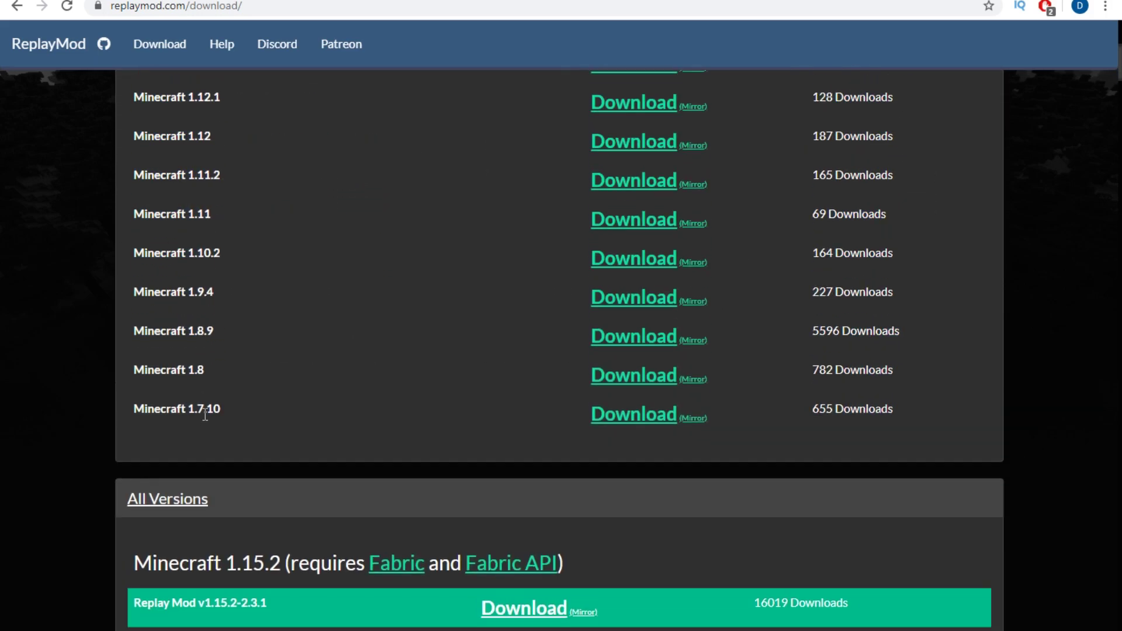
{"action": "scroll", "coordinate": [231, 441], "scroll_direction": "up", "scroll_amount": 1}
{"action": "left_click_drag", "start_coordinate": [194, 490], "coordinate": [188, 490]}
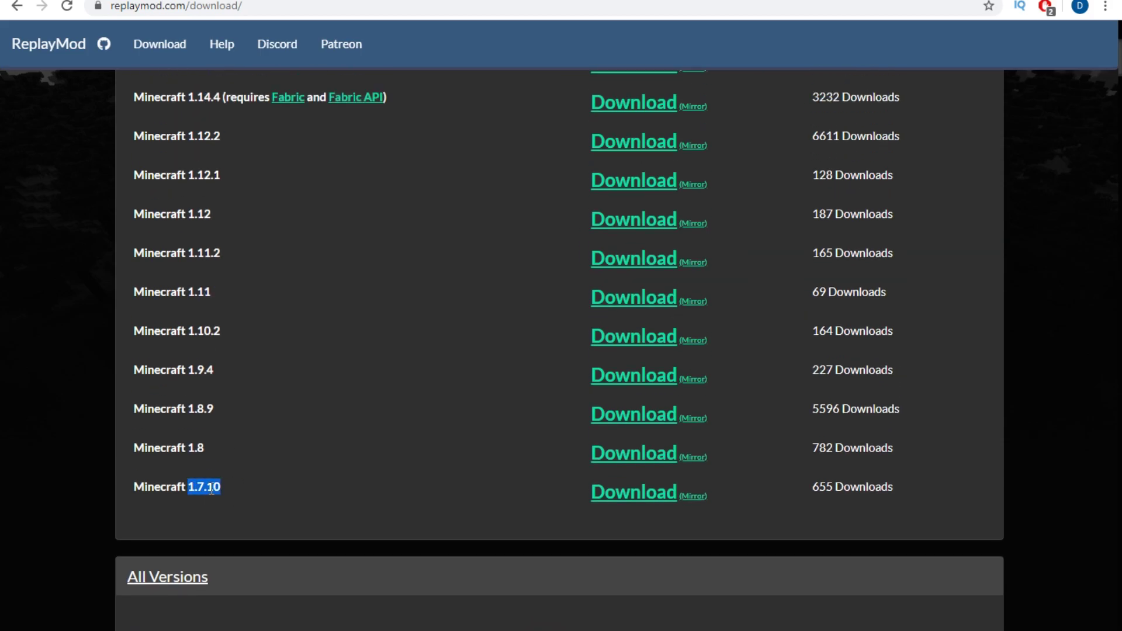
{"action": "scroll", "coordinate": [181, 412], "scroll_direction": "up", "scroll_amount": 3}
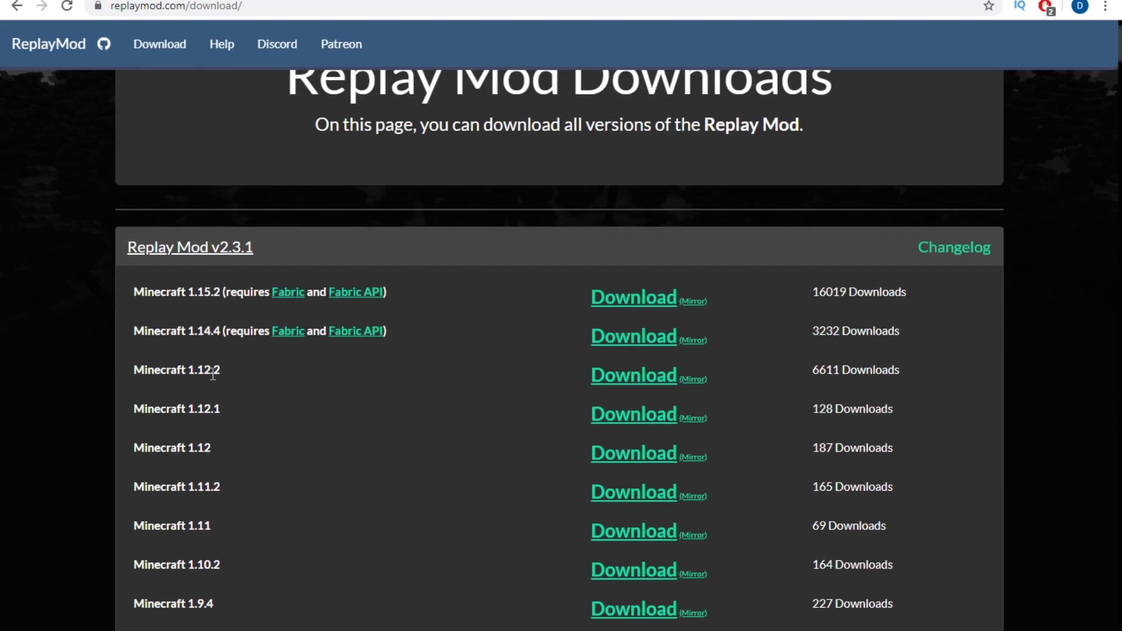
{"action": "scroll", "coordinate": [158, 353], "scroll_direction": "down", "scroll_amount": 4}
{"action": "scroll", "coordinate": [182, 263], "scroll_direction": "up", "scroll_amount": 3}
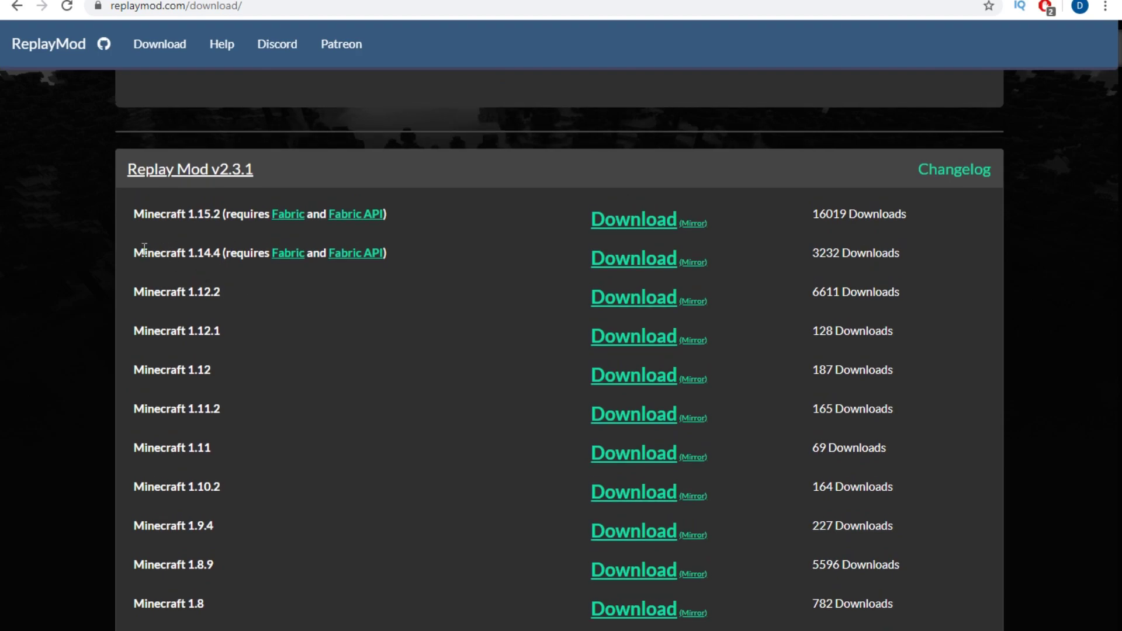
{"action": "left_click_drag", "start_coordinate": [144, 248], "coordinate": [413, 263]}
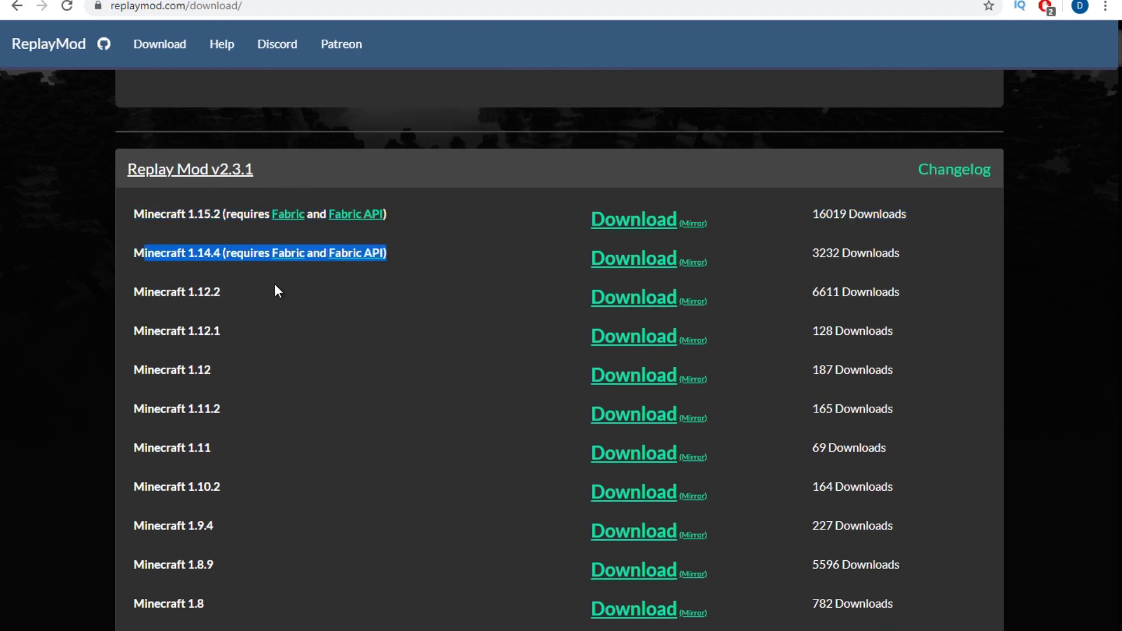
{"action": "left_click", "coordinate": [120, 249]}
{"action": "scroll", "coordinate": [119, 249], "scroll_direction": "down", "scroll_amount": 3}
{"action": "scroll", "coordinate": [223, 216], "scroll_direction": "up", "scroll_amount": 1}
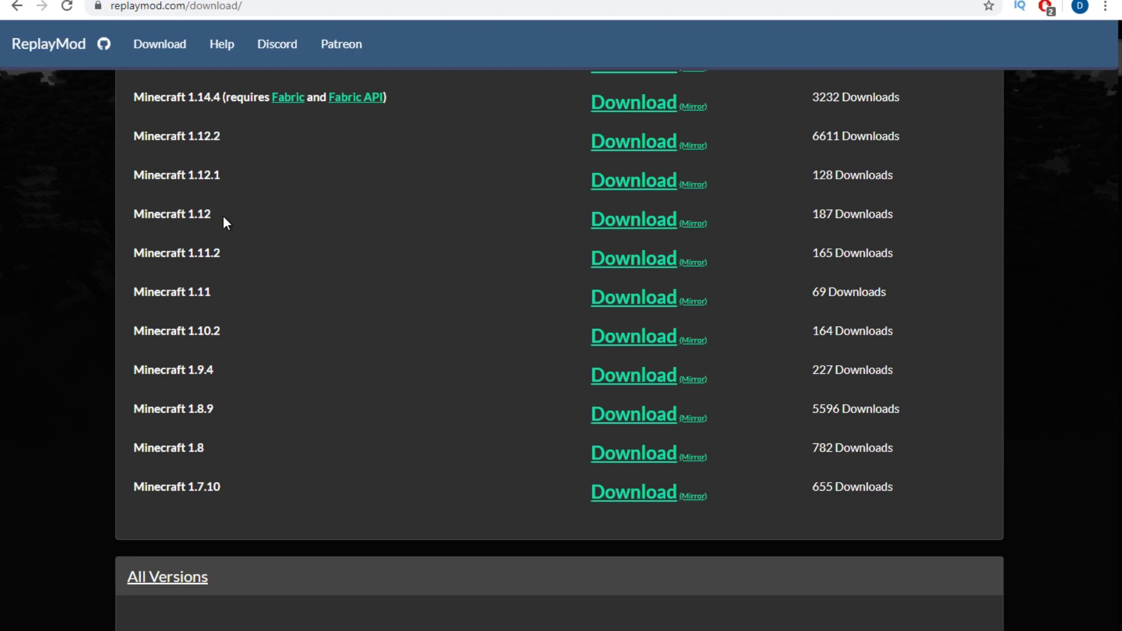
{"action": "scroll", "coordinate": [223, 216], "scroll_direction": "up", "scroll_amount": 1}
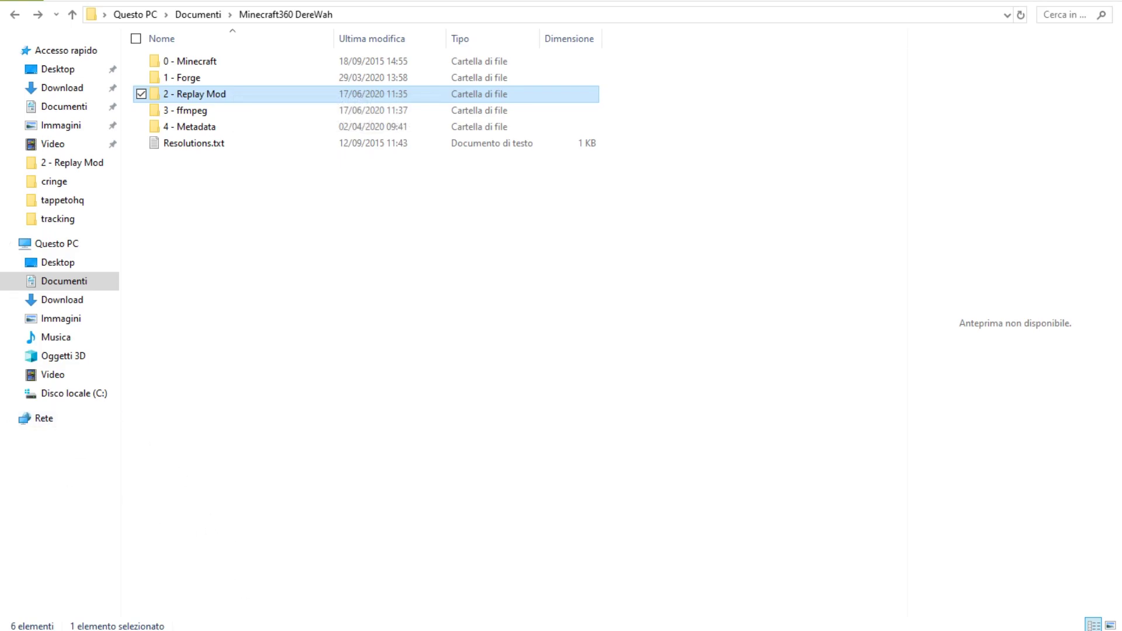
Go to the %appdata% folder and open the .minecraft folder in it
{"action": "left_click", "coordinate": [308, 623]}
{"action": "type", "text": "%"}
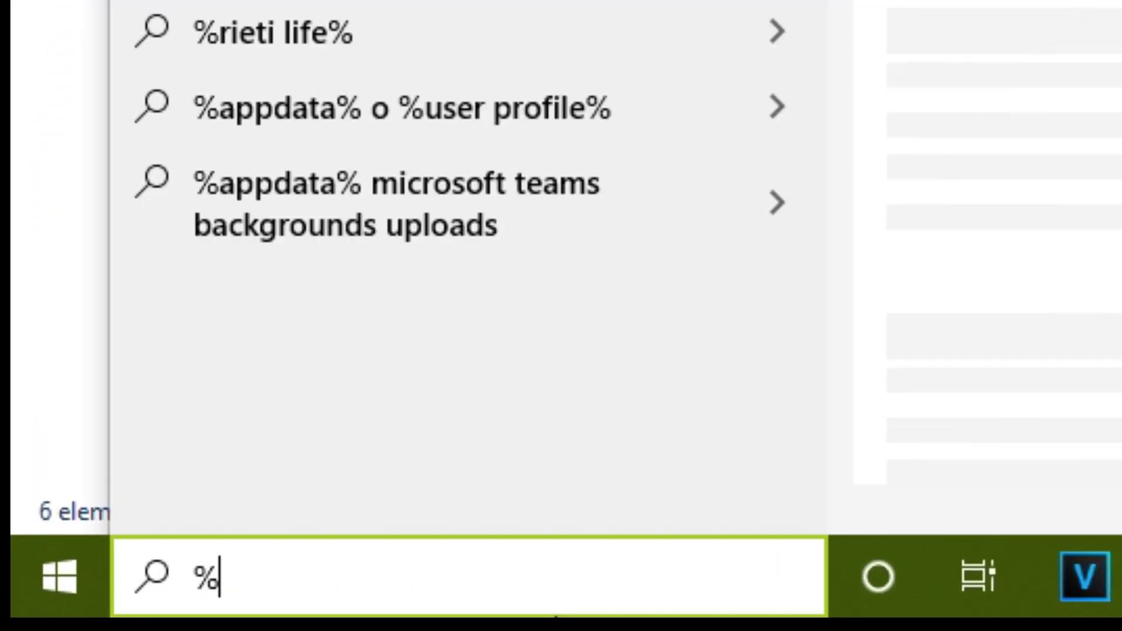
{"action": "type", "text": "appdata%"}
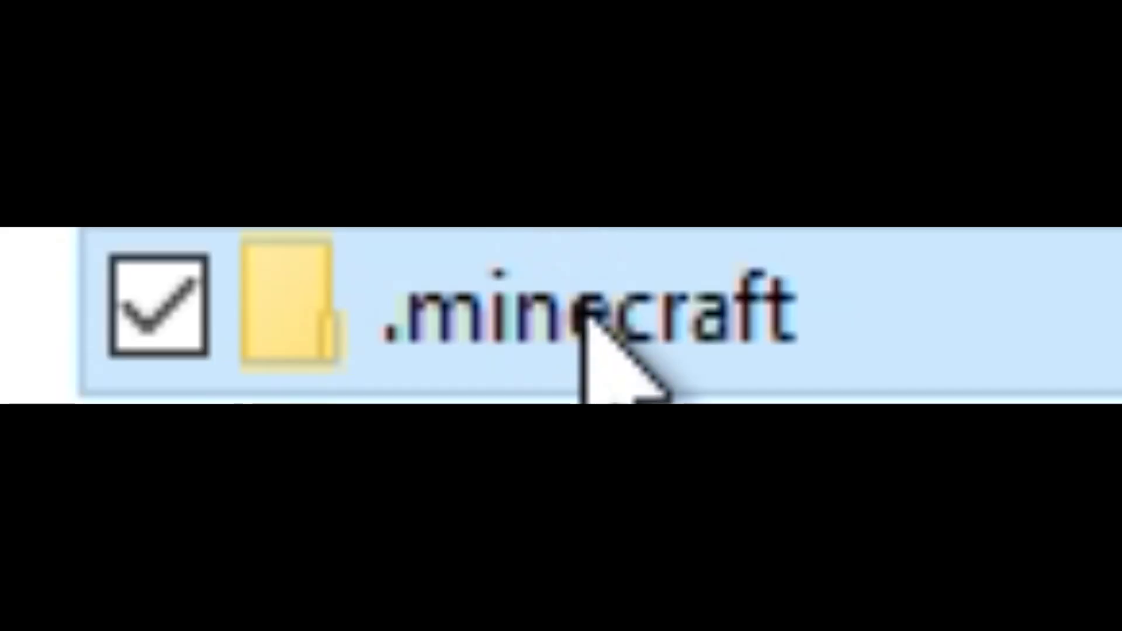
{"action": "double_click", "coordinate": [583, 320]}
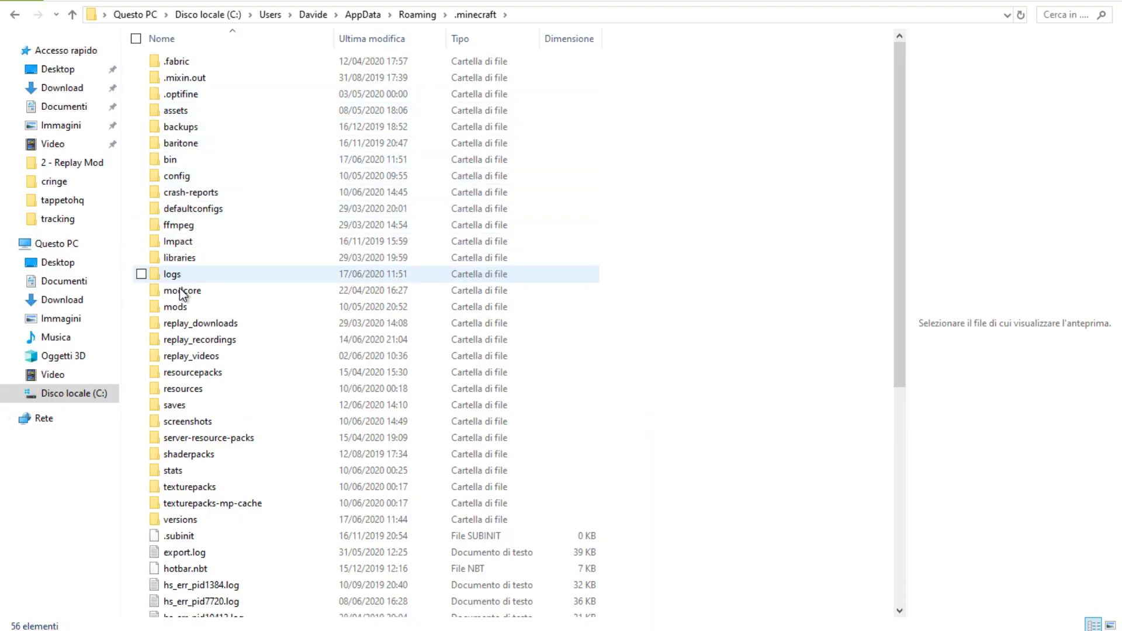
Open the 1.8 subfolder of mods and select replaymod-1.8-2.2.0-b7.jar to check the mod file's location
{"action": "double_click", "coordinate": [181, 307]}
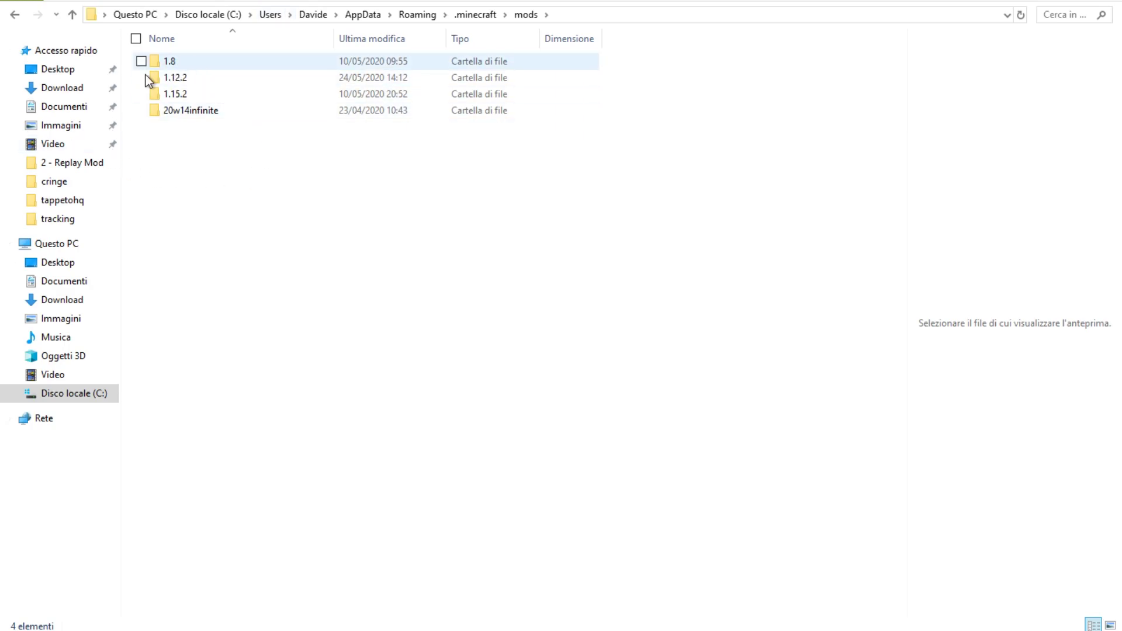
{"action": "double_click", "coordinate": [179, 62]}
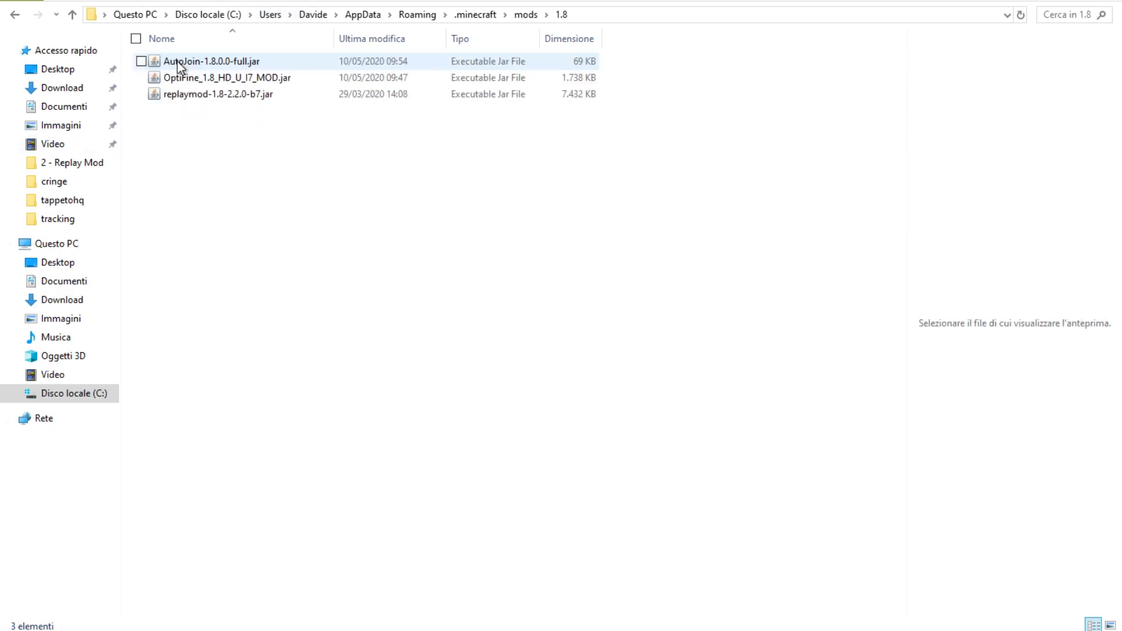
{"action": "left_click", "coordinate": [211, 95]}
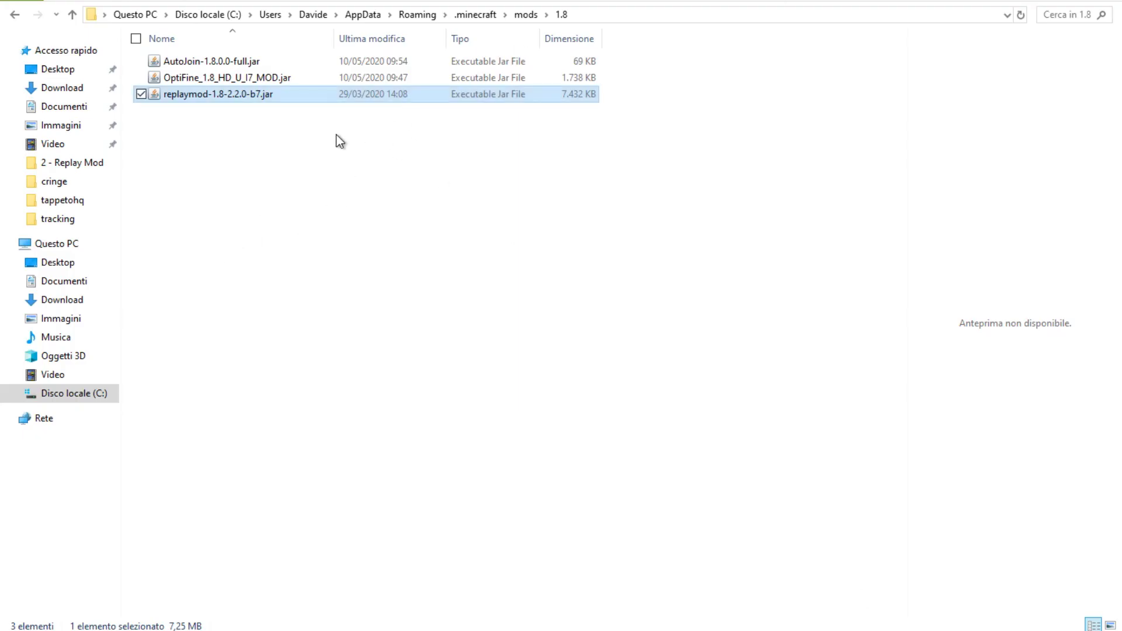
{"action": "left_click", "coordinate": [336, 141]}
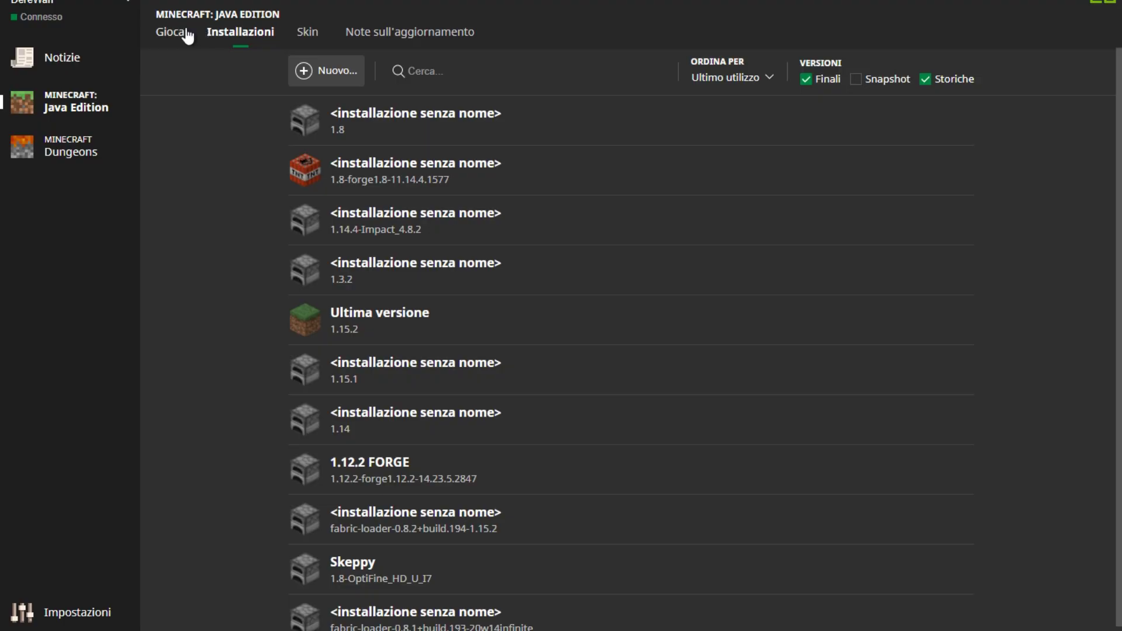
Launch the 1.8-forge1.8-11.14.4.1577 installation from the Minecraft launcher and skip the ReplayMod.com login
{"action": "left_click", "coordinate": [178, 32]}
{"action": "left_click", "coordinate": [258, 611]}
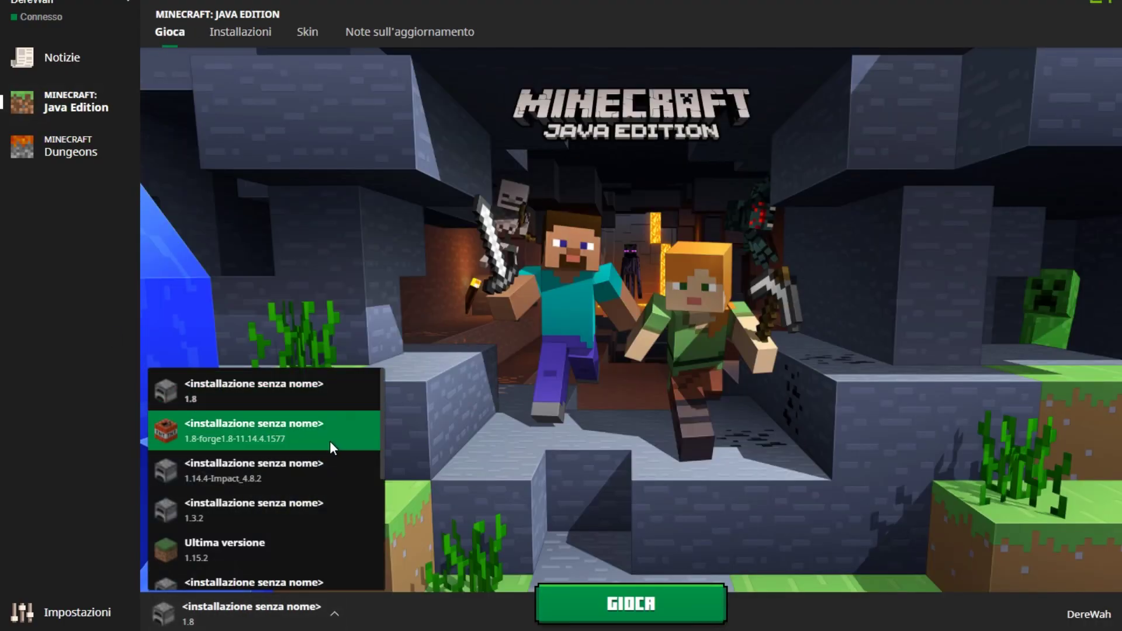
{"action": "left_click", "coordinate": [276, 437]}
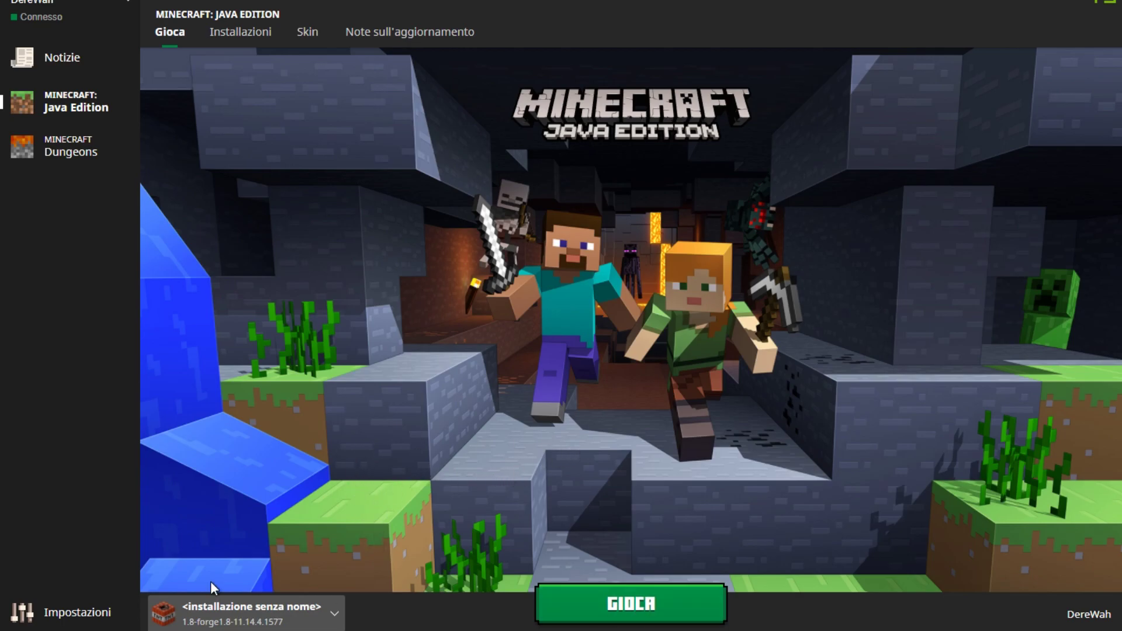
{"action": "left_click", "coordinate": [623, 608]}
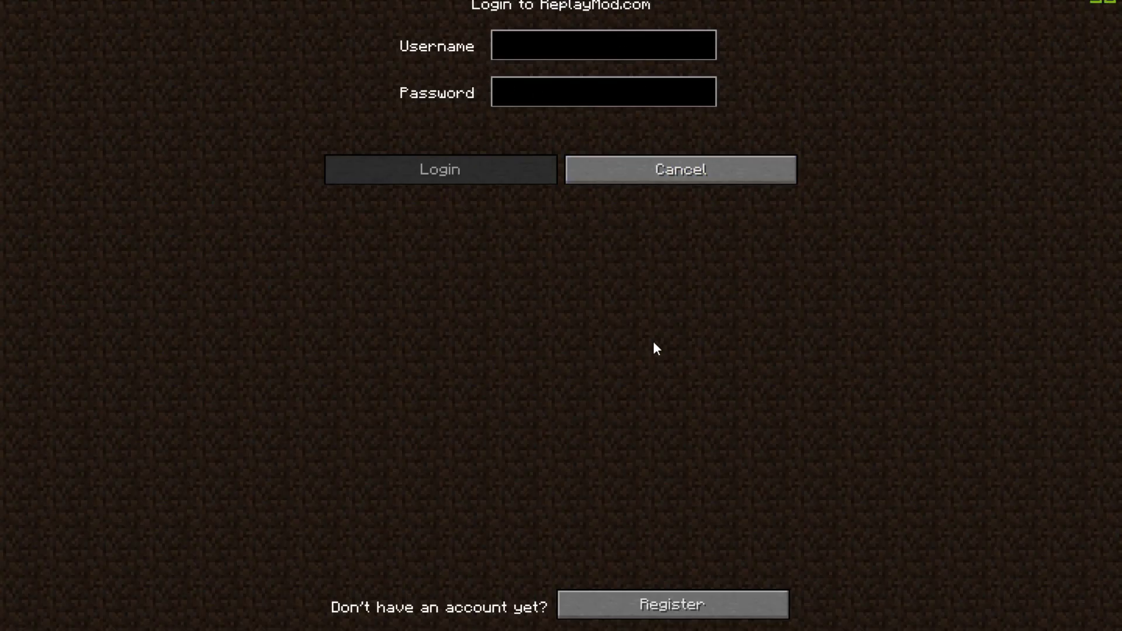
{"action": "left_click", "coordinate": [714, 171]}
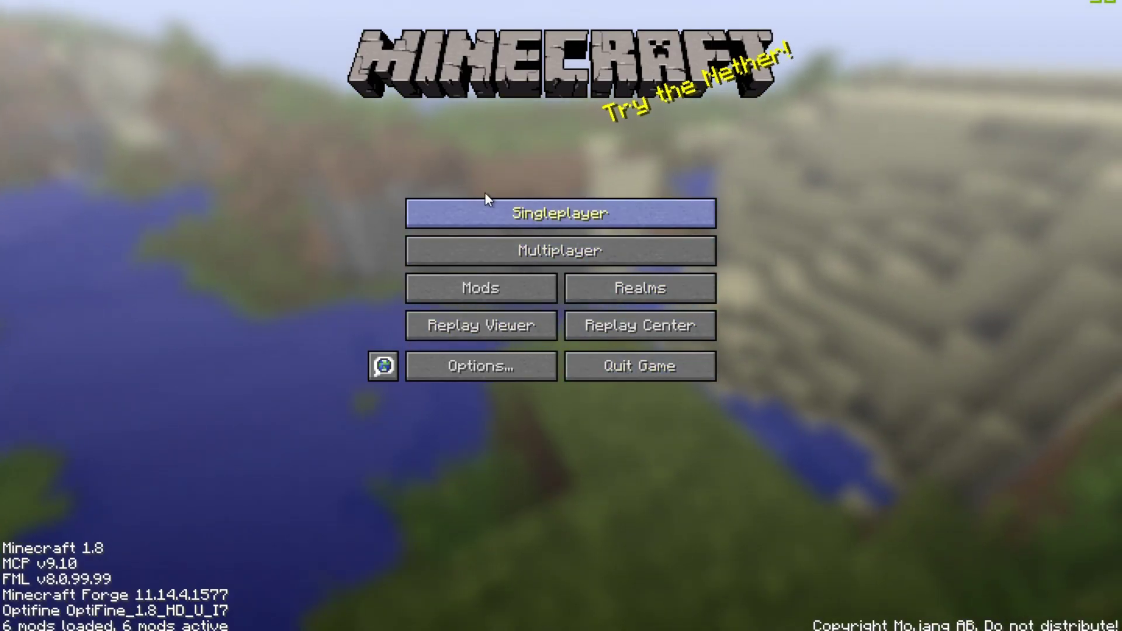
Start a new singleplayer world and name it 360Tutorial
{"action": "left_click", "coordinate": [560, 213]}
{"action": "left_click", "coordinate": [718, 567]}
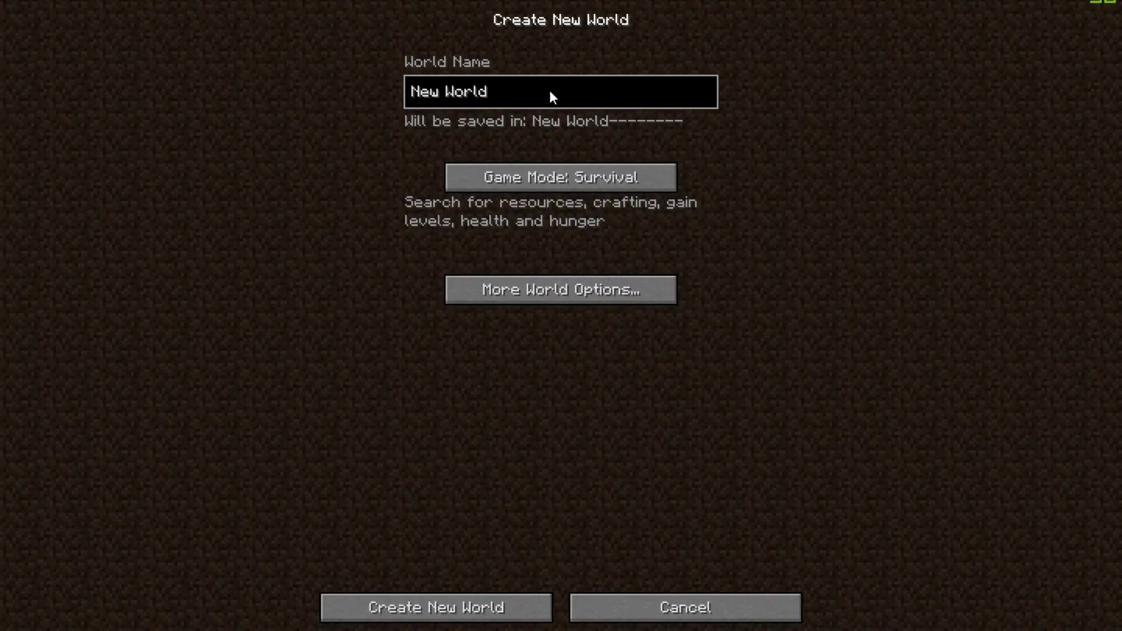
{"action": "key", "text": "ctrl+a"}
{"action": "key", "text": "BackSpace"}
{"action": "type", "text": "Yu"}
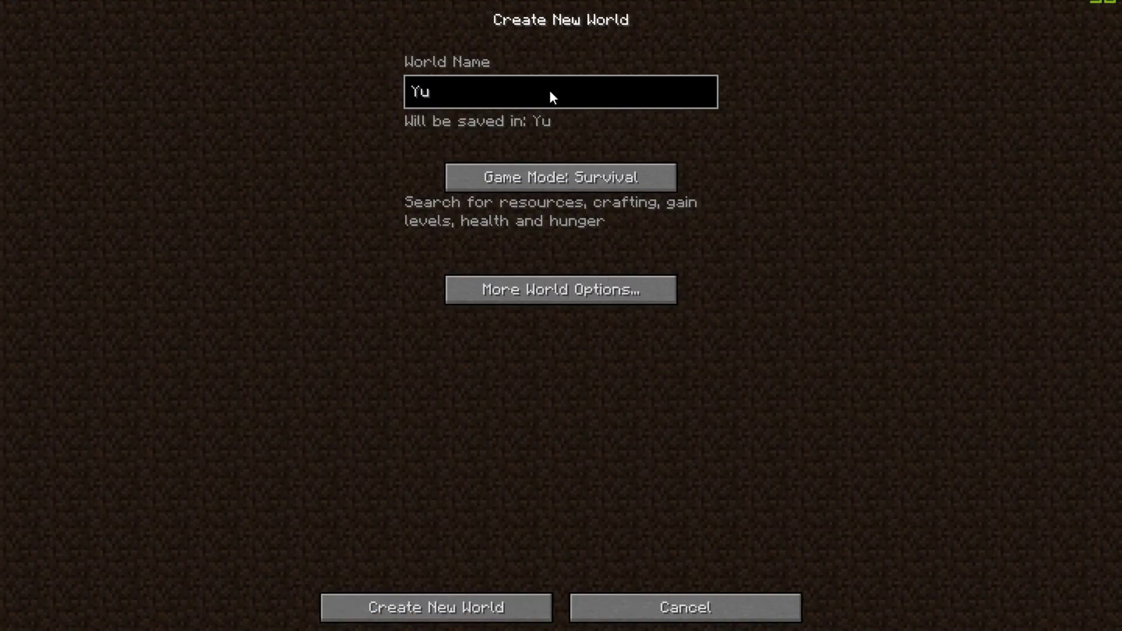
{"action": "key", "text": "BackSpace"}
{"action": "key", "text": "BackSpace"}
{"action": "type", "text": "360Tutorial"}
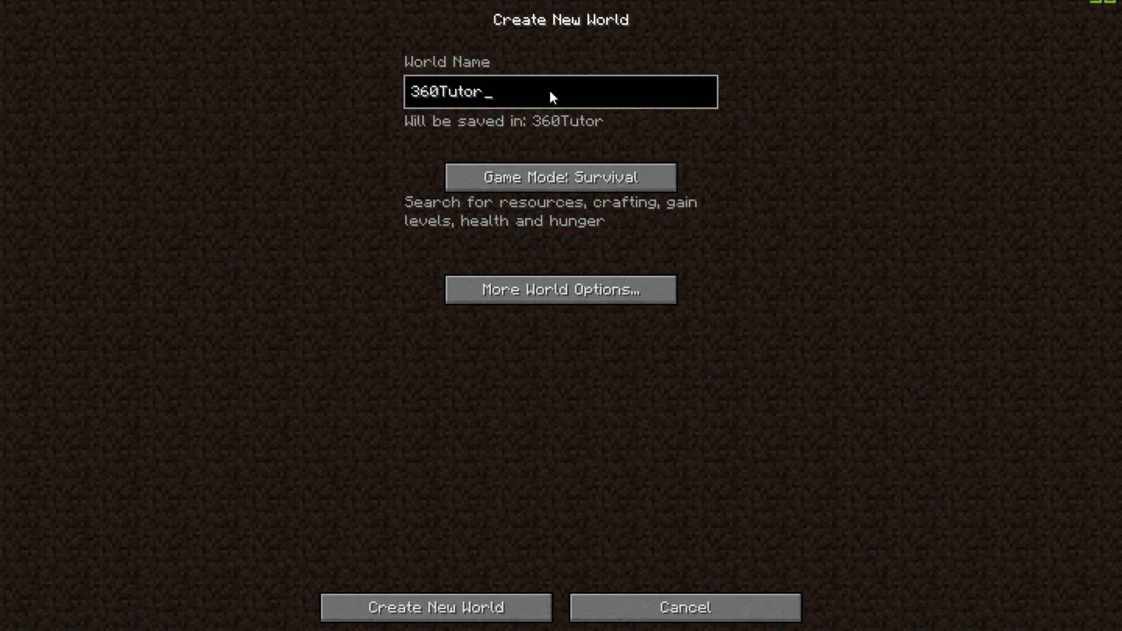
Set the game mode to Creative, check the additional world options and create the world
{"action": "left_click", "coordinate": [556, 192]}
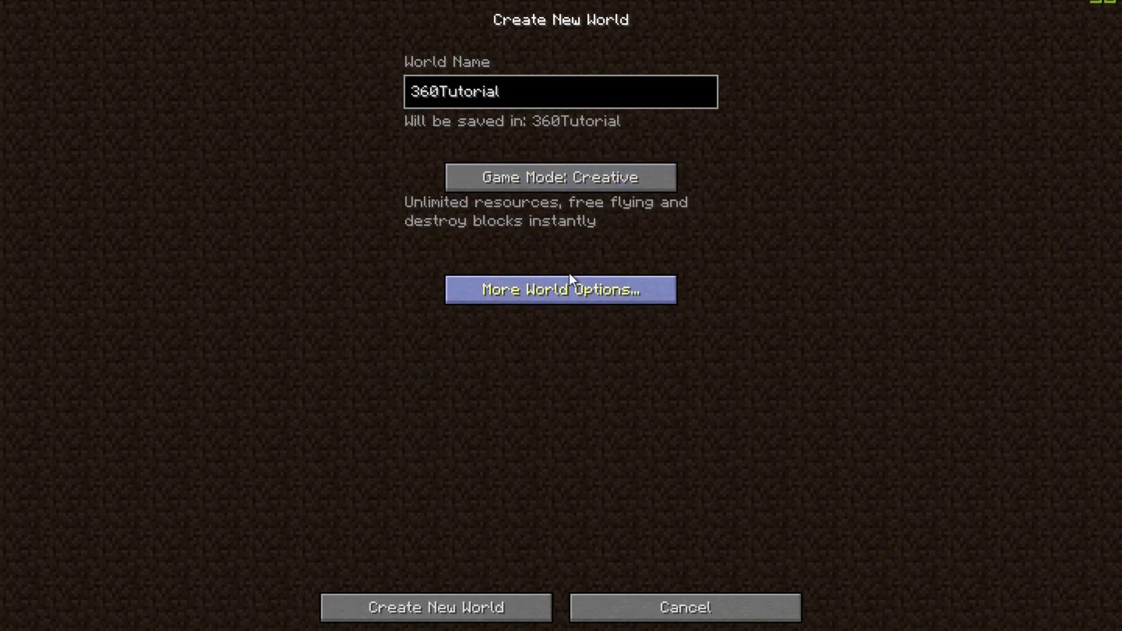
{"action": "left_click", "coordinate": [543, 281]}
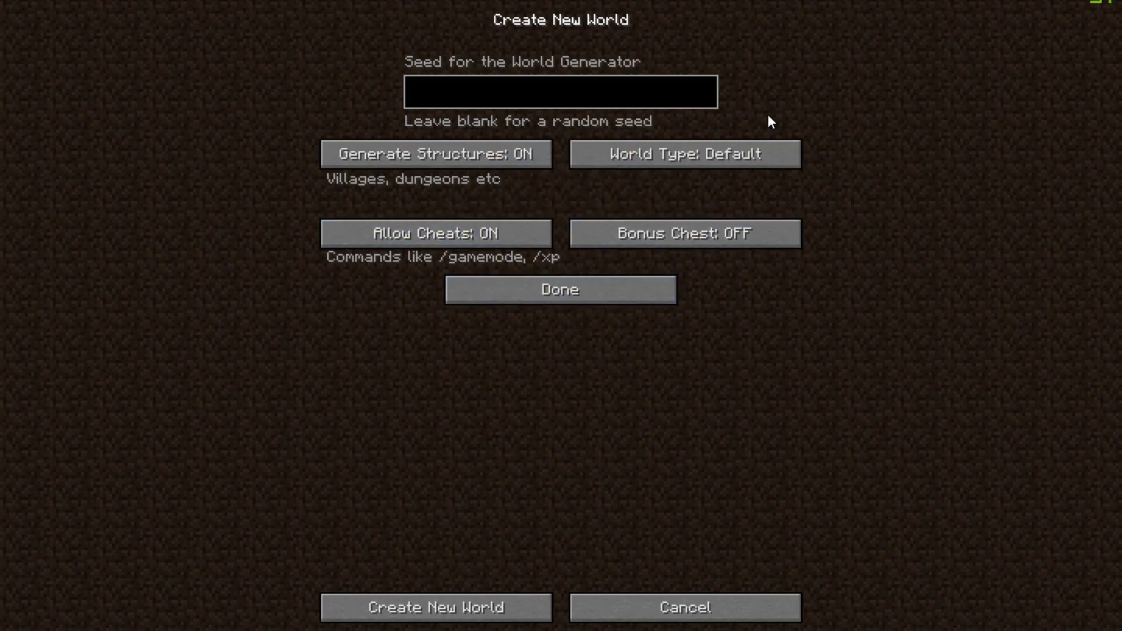
{"action": "left_click", "coordinate": [456, 603]}
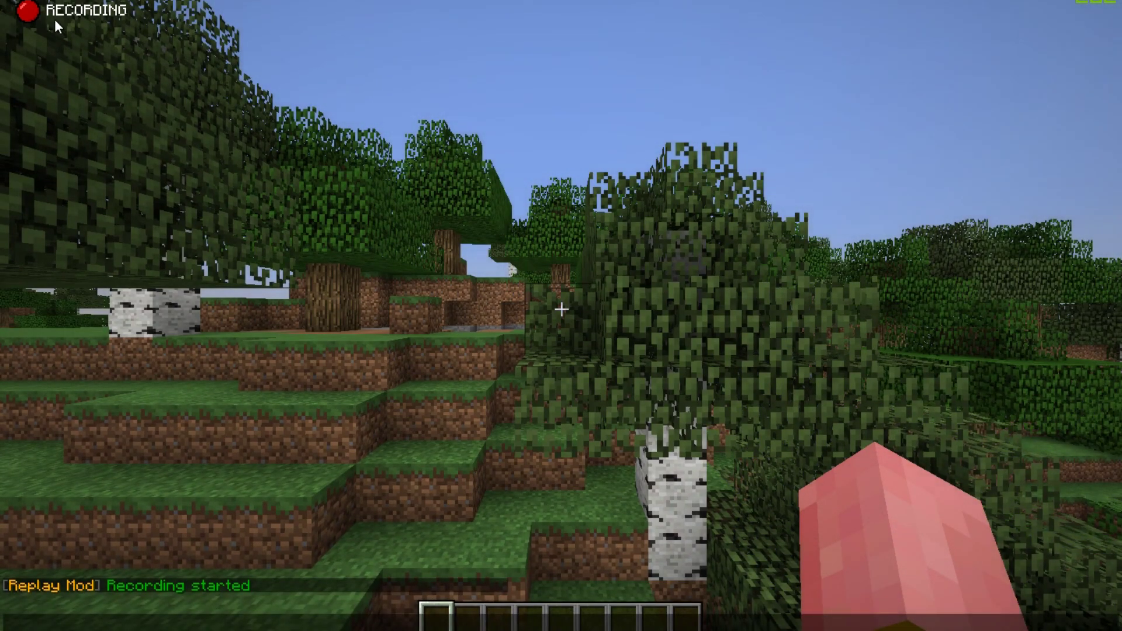
Travel from the forest spawn point to the open grass field while the replay is recording
{"action": "key", "text": "Escape"}
{"action": "key", "text": "t"}
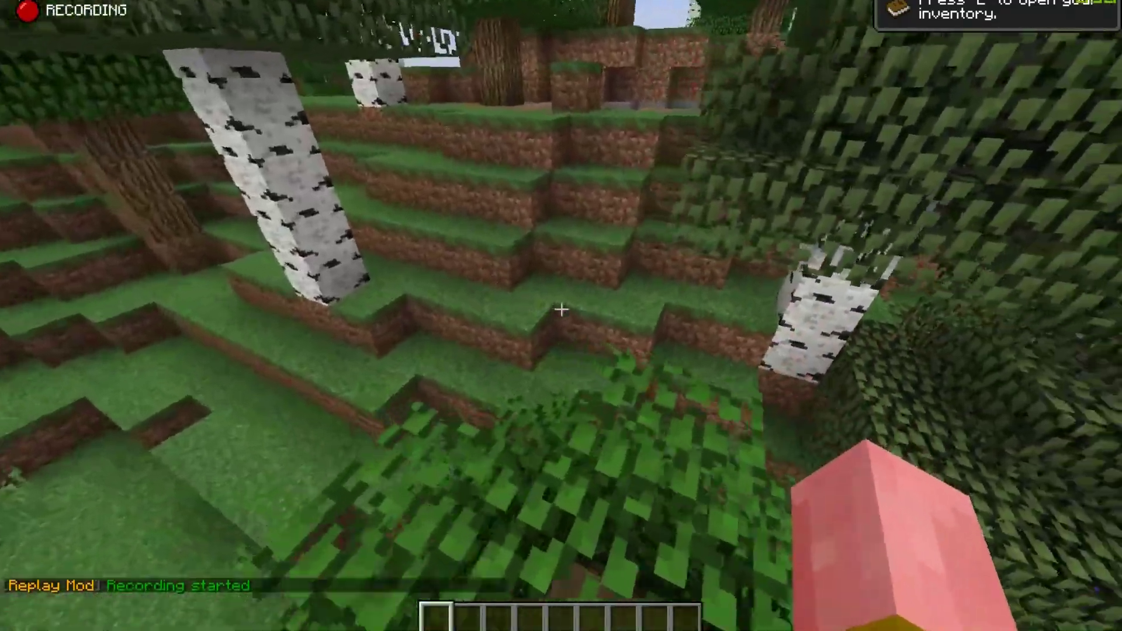
{"action": "key", "text": "w"}
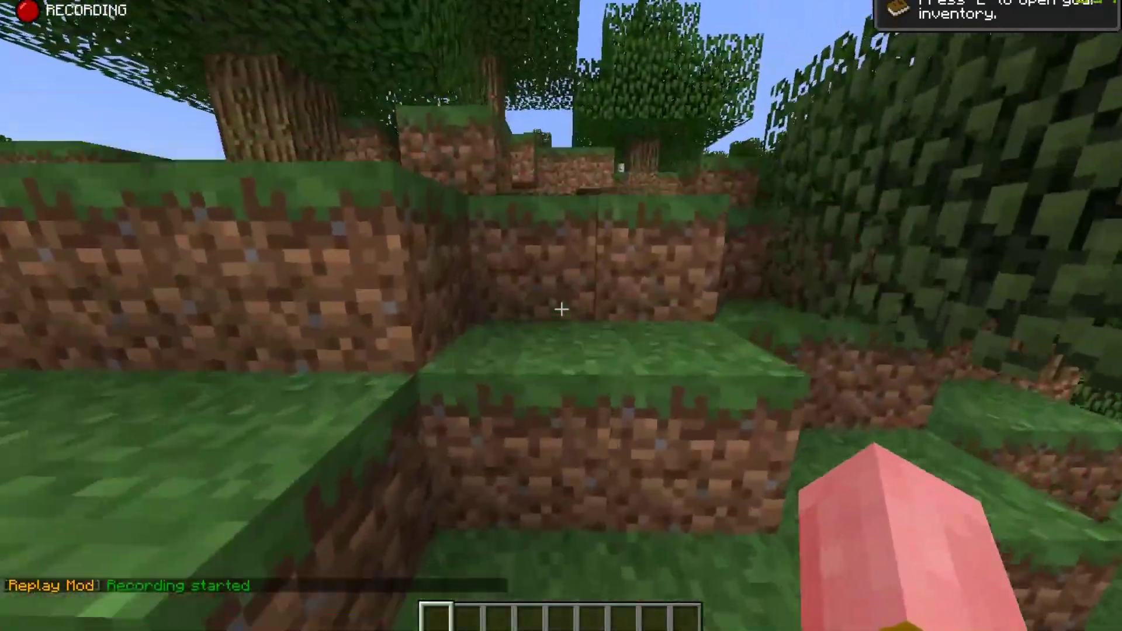
{"action": "key", "text": "w"}
{"action": "key", "text": "w"}
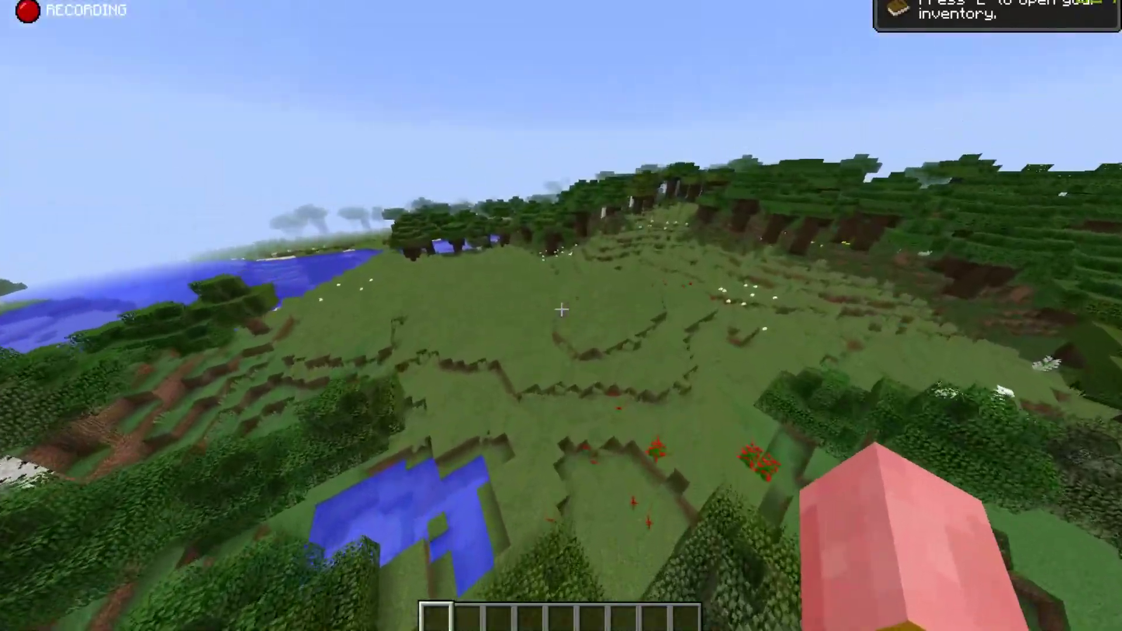
{"action": "key", "text": "w"}
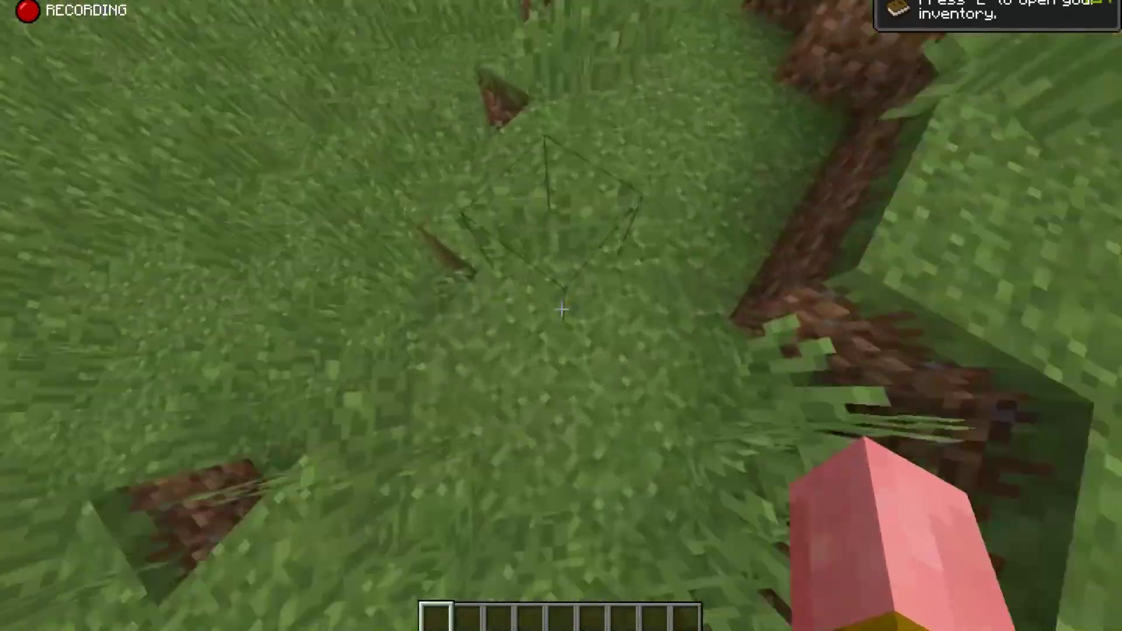
Build a small dirt house with a door and torches on the grass field and place a crafting table inside
{"action": "left_click", "coordinate": [562, 310]}
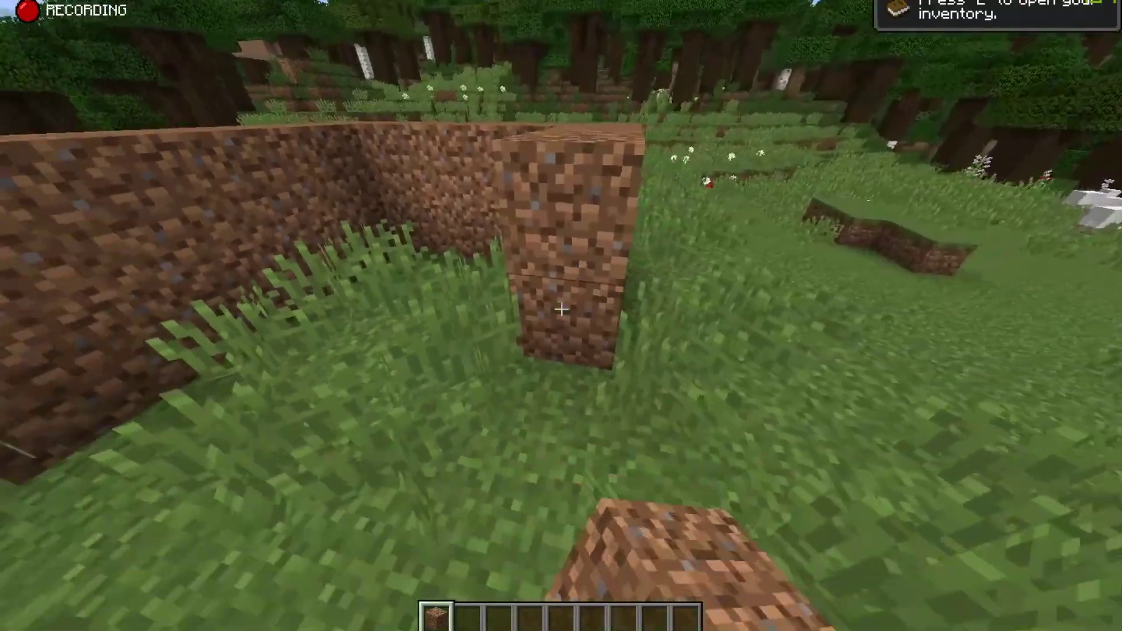
{"action": "left_click", "coordinate": [561, 310]}
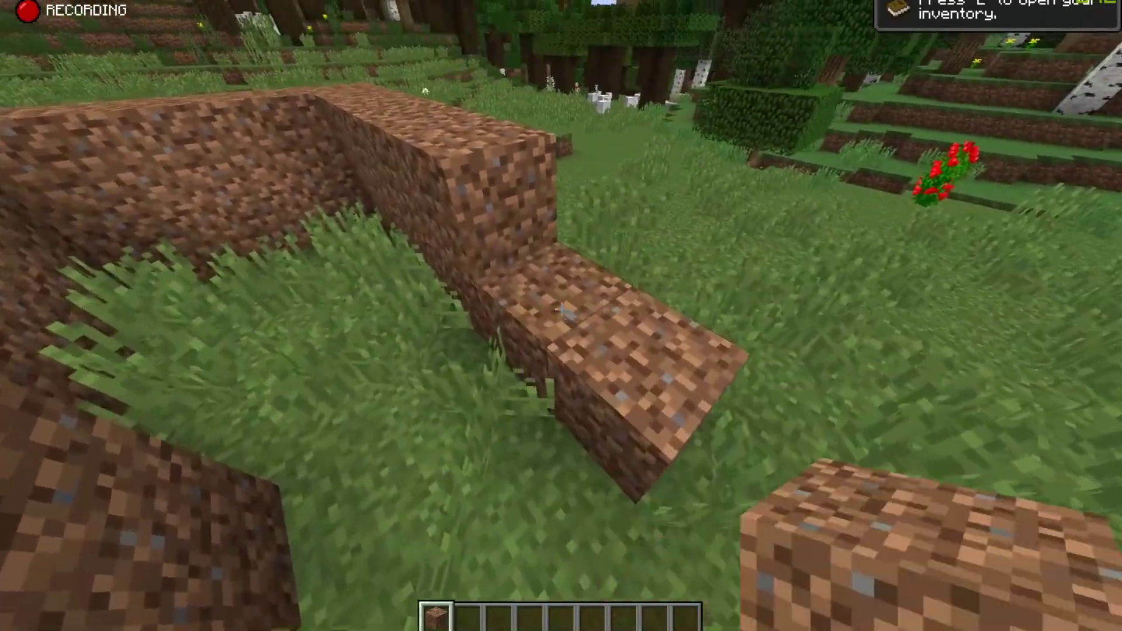
{"action": "left_click", "coordinate": [561, 310]}
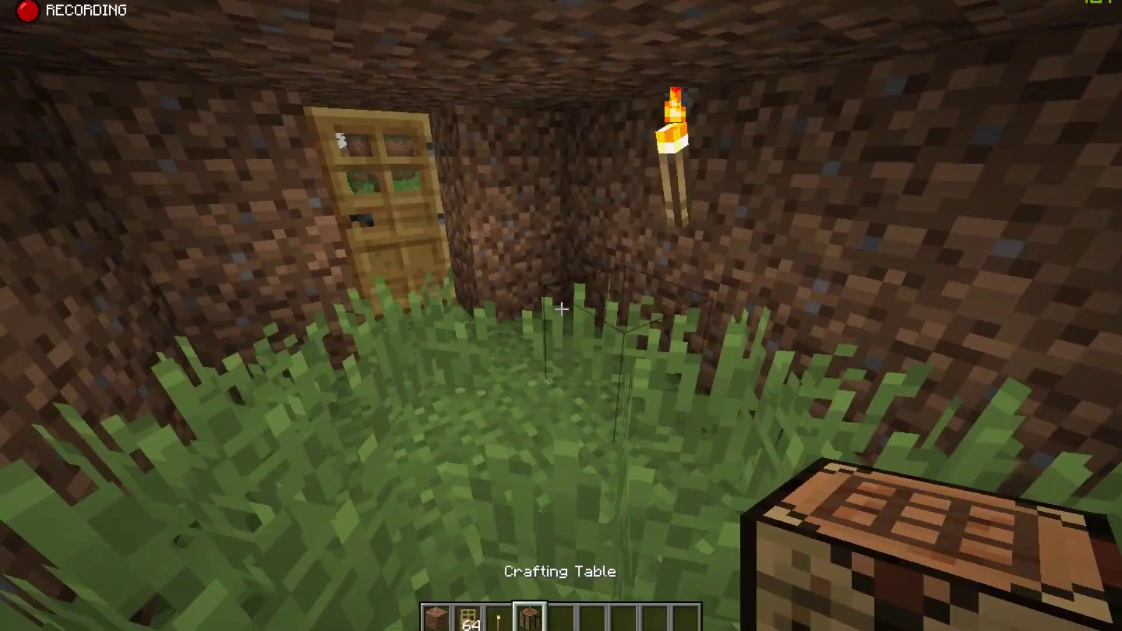
{"action": "right_click", "coordinate": [561, 310]}
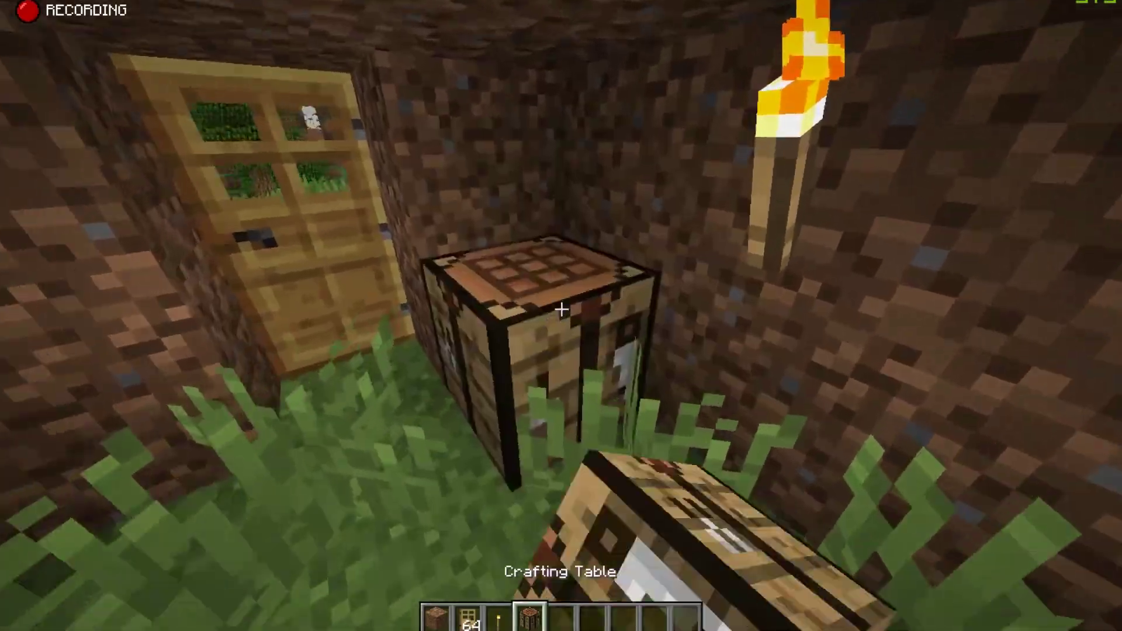
Find a furnace in the creative inventory, add it to the hotbar and place it beside the crafting table
{"action": "type", "text": "efur"}
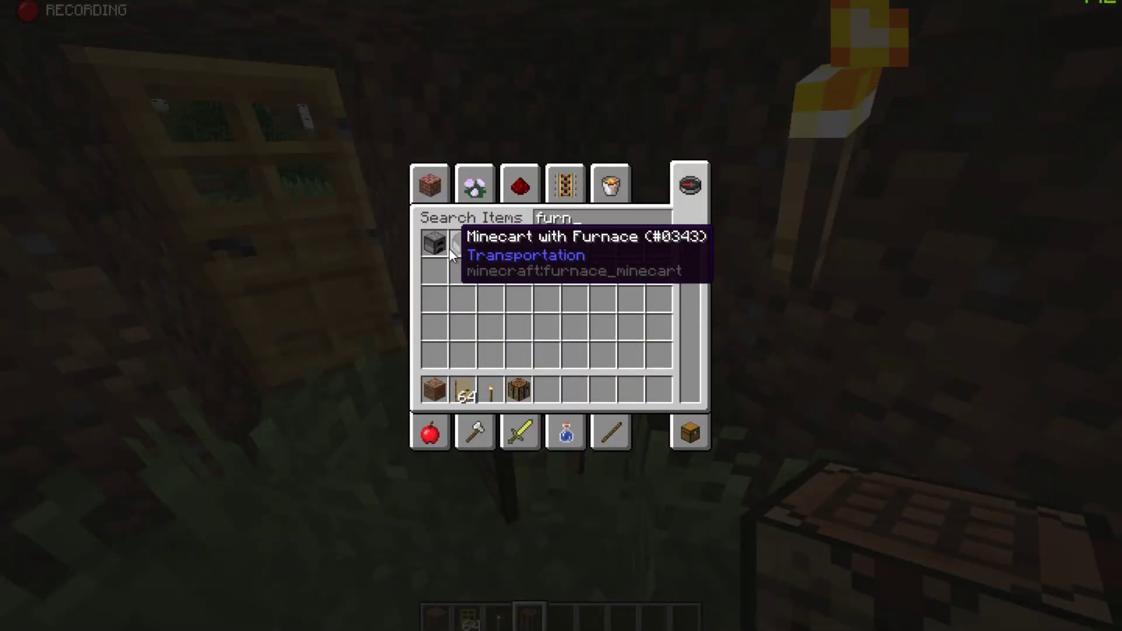
{"action": "left_click", "coordinate": [445, 247]}
{"action": "left_click", "coordinate": [546, 386]}
{"action": "key", "text": "Escape"}
{"action": "scroll", "coordinate": [561, 309], "scroll_direction": "down", "scroll_amount": 1}
{"action": "left_click", "coordinate": [561, 309]}
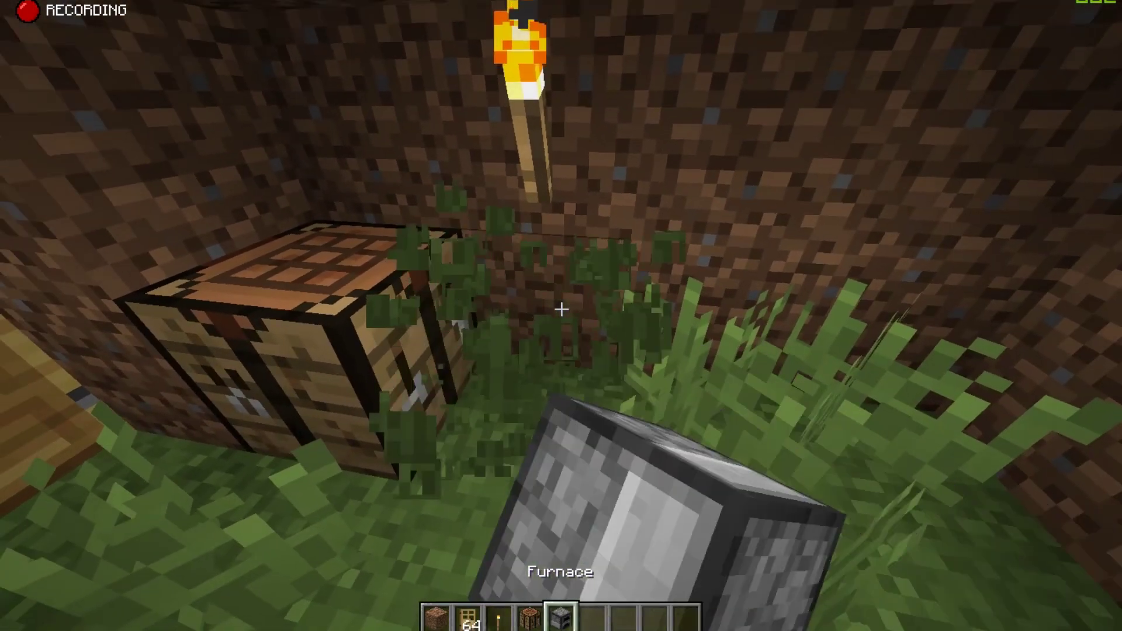
{"action": "right_click", "coordinate": [562, 310]}
Destroy all items in the survival inventory to empty the hotbar, and close the inventory
{"action": "scroll", "coordinate": [561, 309], "scroll_direction": "down", "scroll_amount": 1}
{"action": "key", "text": "e"}
{"action": "left_click", "coordinate": [689, 420]}
{"action": "left_click", "coordinate": [690, 388], "text": "shift"}
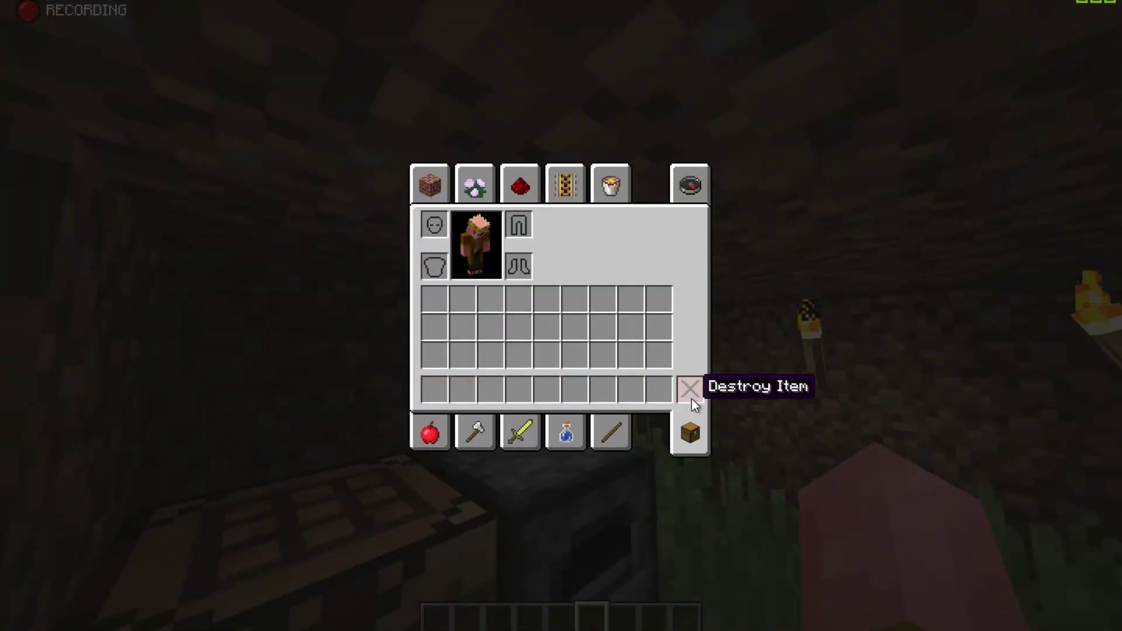
{"action": "key", "text": "e"}
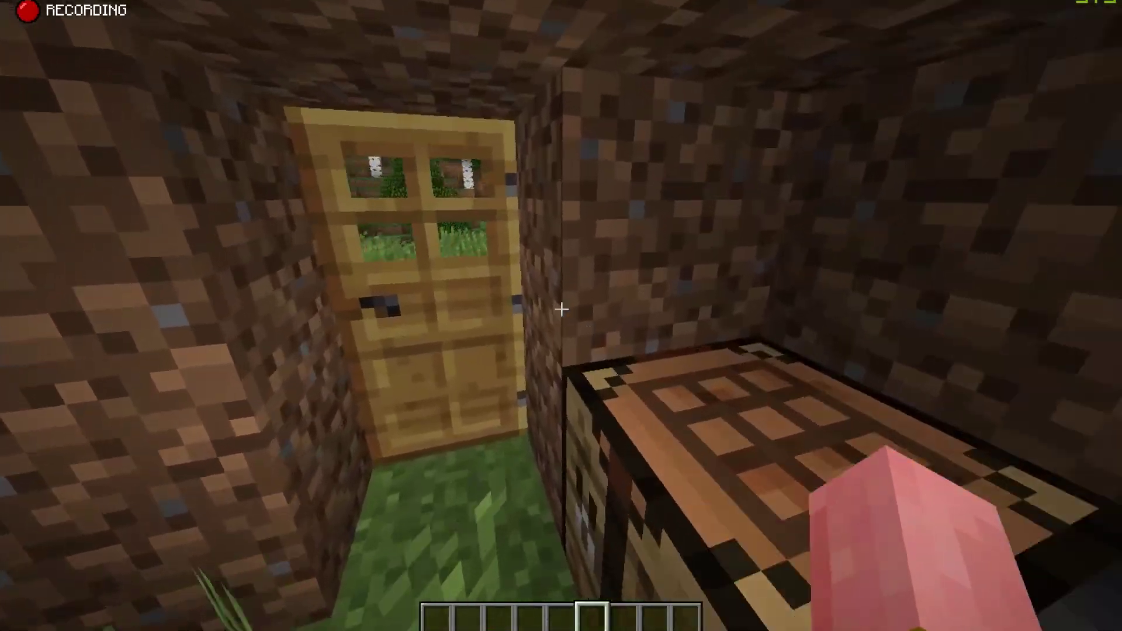
Leave the dirt house through its door and show the character in front of it in third-person view
{"action": "right_click", "coordinate": [561, 309]}
{"action": "key", "text": "w"}
{"action": "key", "text": "w"}
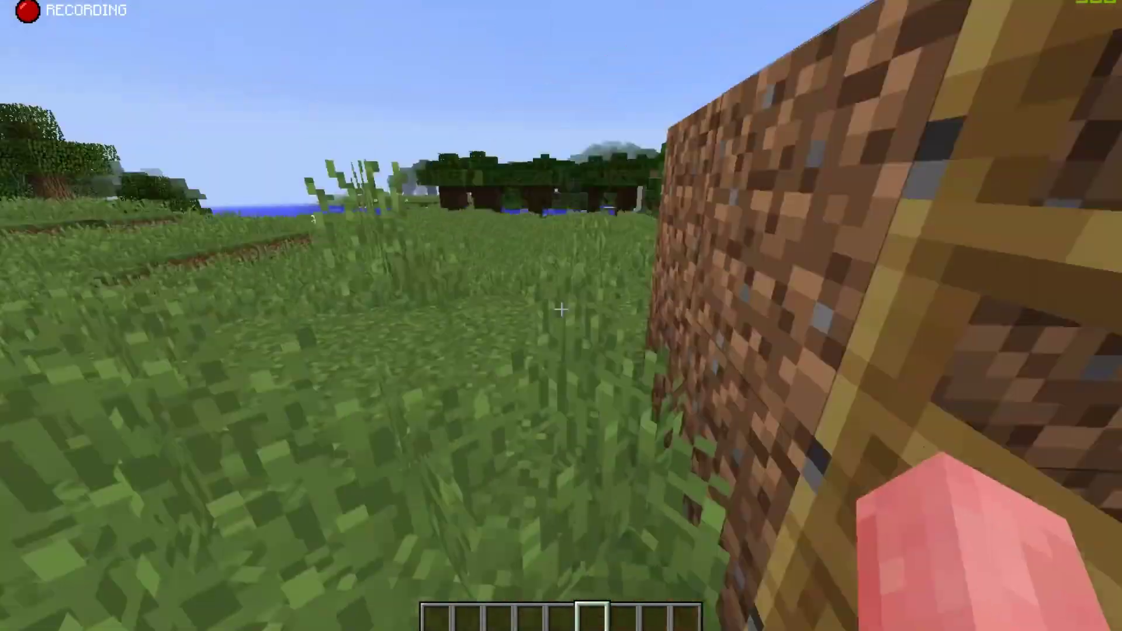
{"action": "key", "text": "ctrl"}
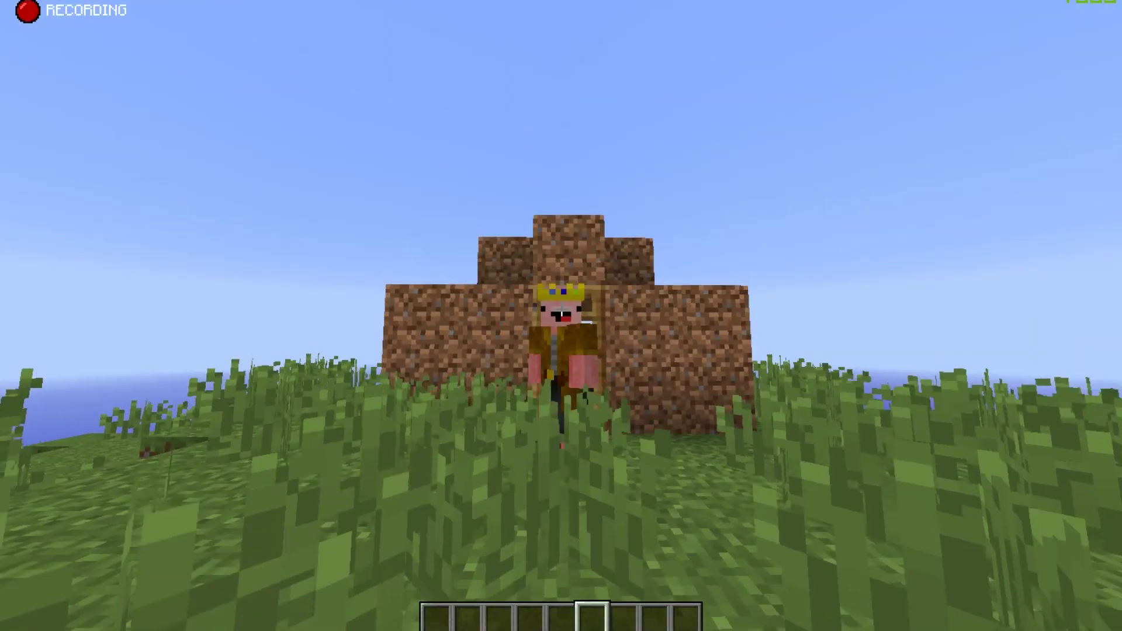
Place a sign on the front wall beside the door with the message sub2DereWah
{"action": "key", "text": "w"}
{"action": "left_click", "coordinate": [562, 309]}
{"action": "key", "text": "1"}
{"action": "right_click", "coordinate": [561, 308]}
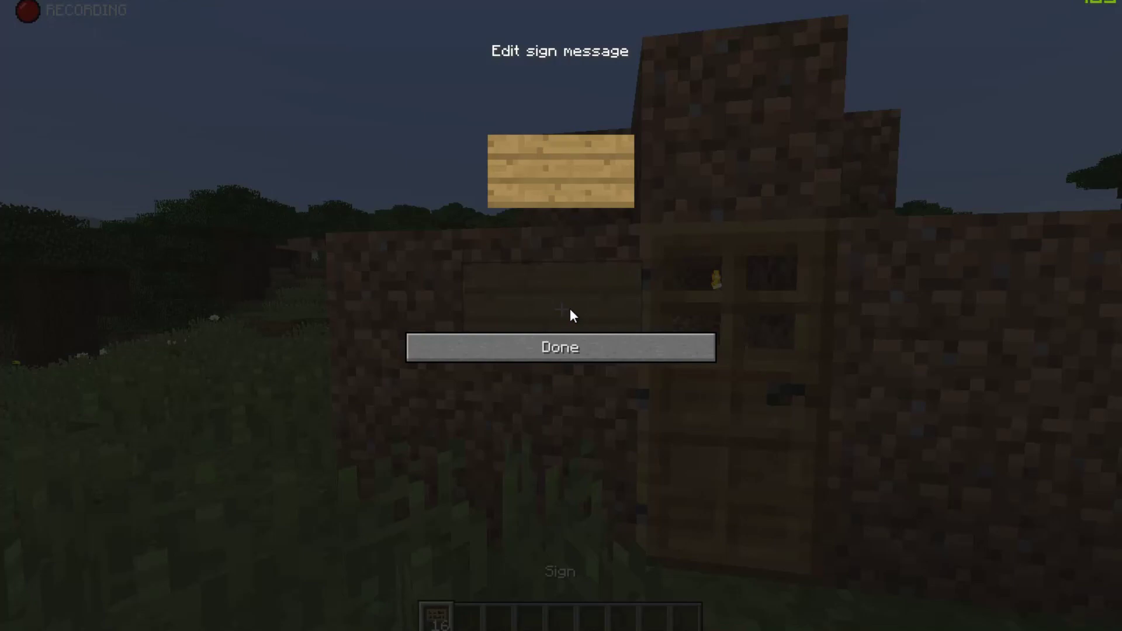
{"action": "type", "text": "sub2DereWah"}
{"action": "left_click", "coordinate": [570, 347]}
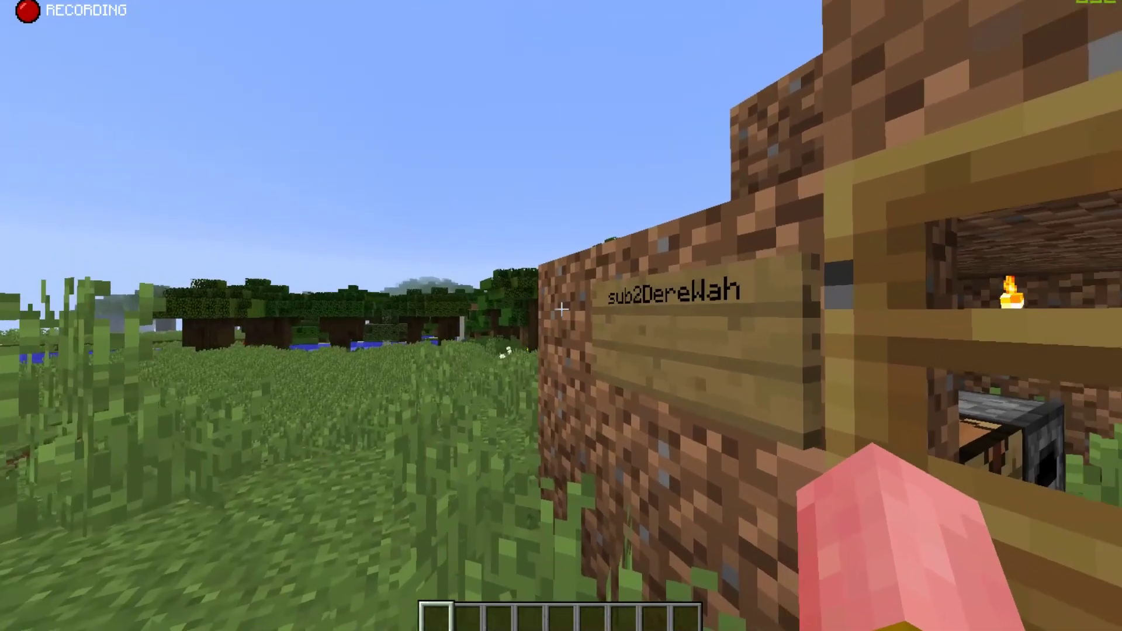
Exit the world to the title screen and select the 360Tutorial recording 2020_06_17_11_57_19 in the Replay Viewer
{"action": "key", "text": "Escape"}
{"action": "left_click", "coordinate": [513, 319]}
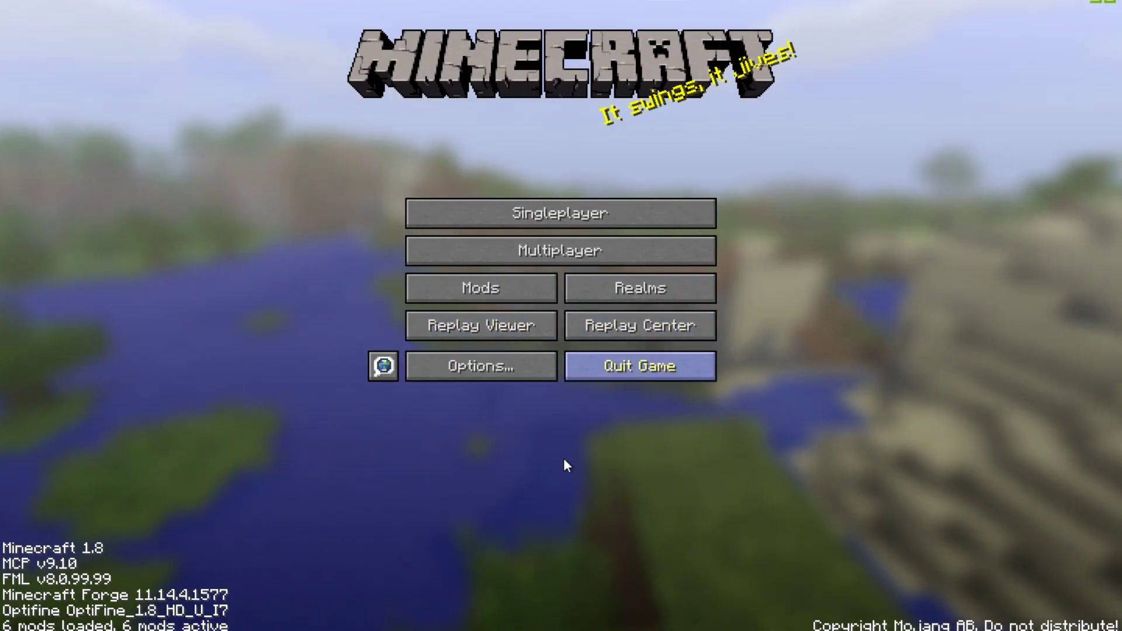
{"action": "left_click", "coordinate": [461, 328]}
{"action": "left_click", "coordinate": [455, 75]}
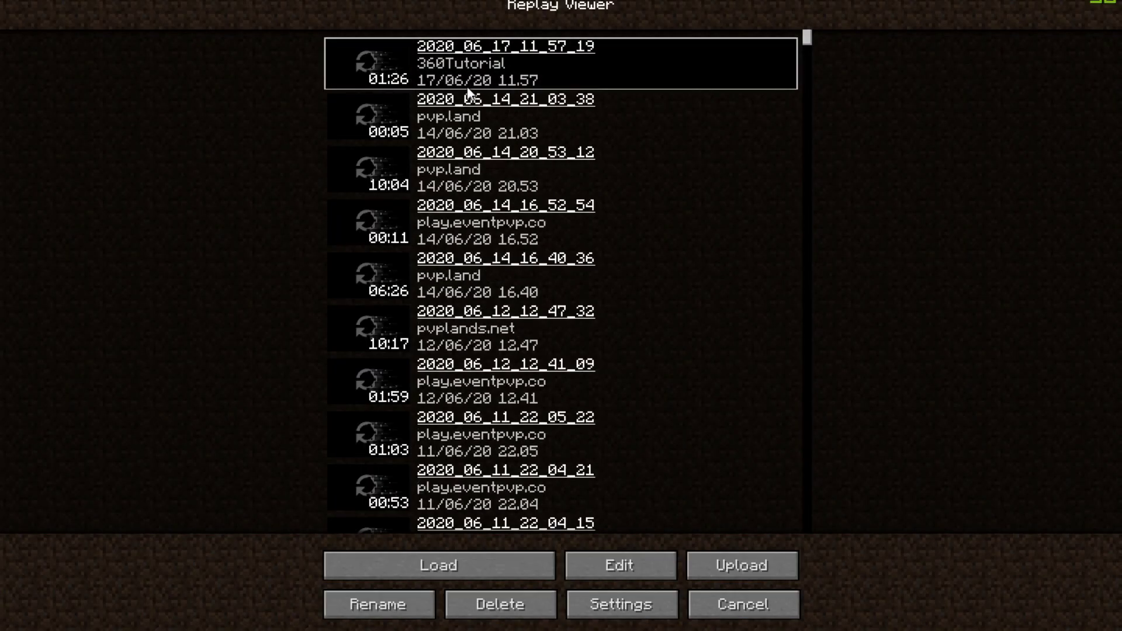
Load the selected 360Tutorial recording and pause its playback near the start
{"action": "left_click", "coordinate": [426, 560]}
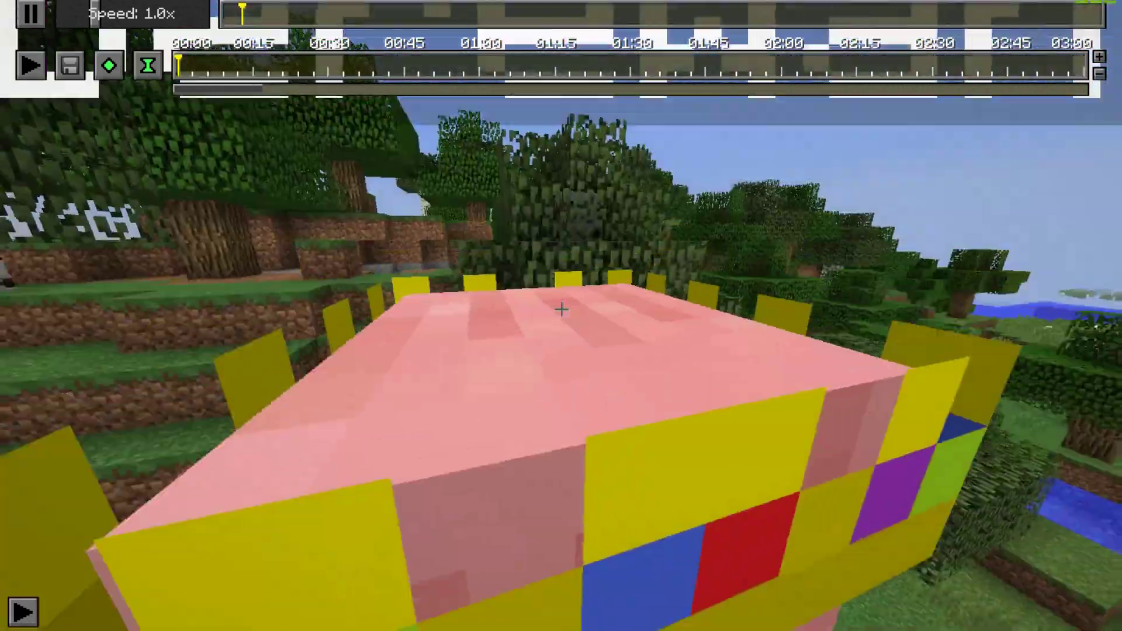
{"action": "key", "text": "space"}
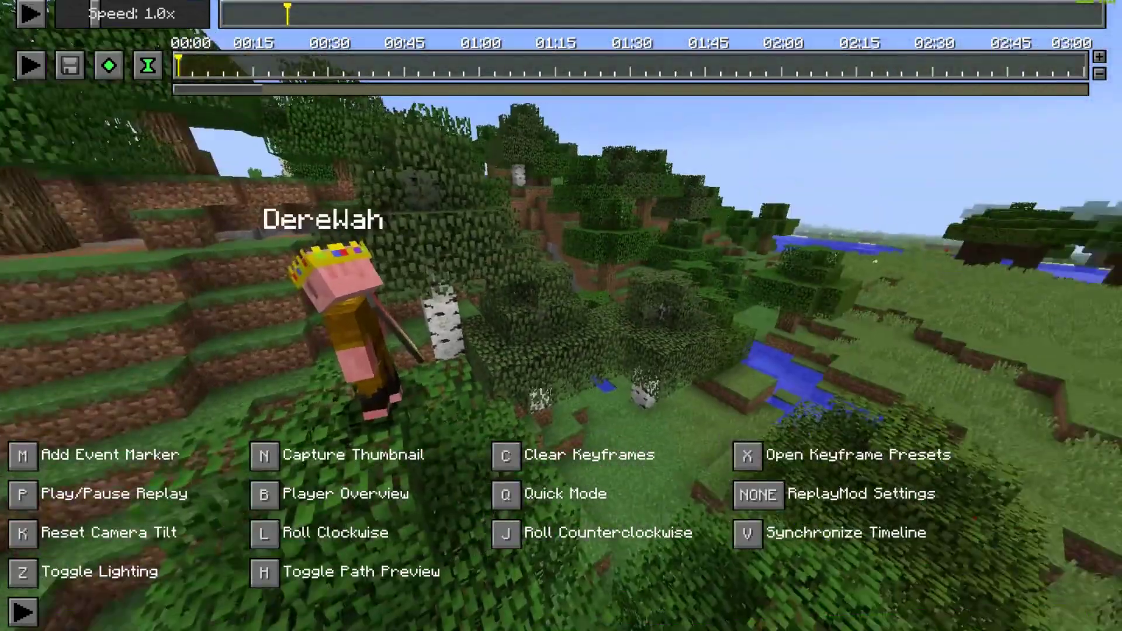
{"action": "key", "text": "w"}
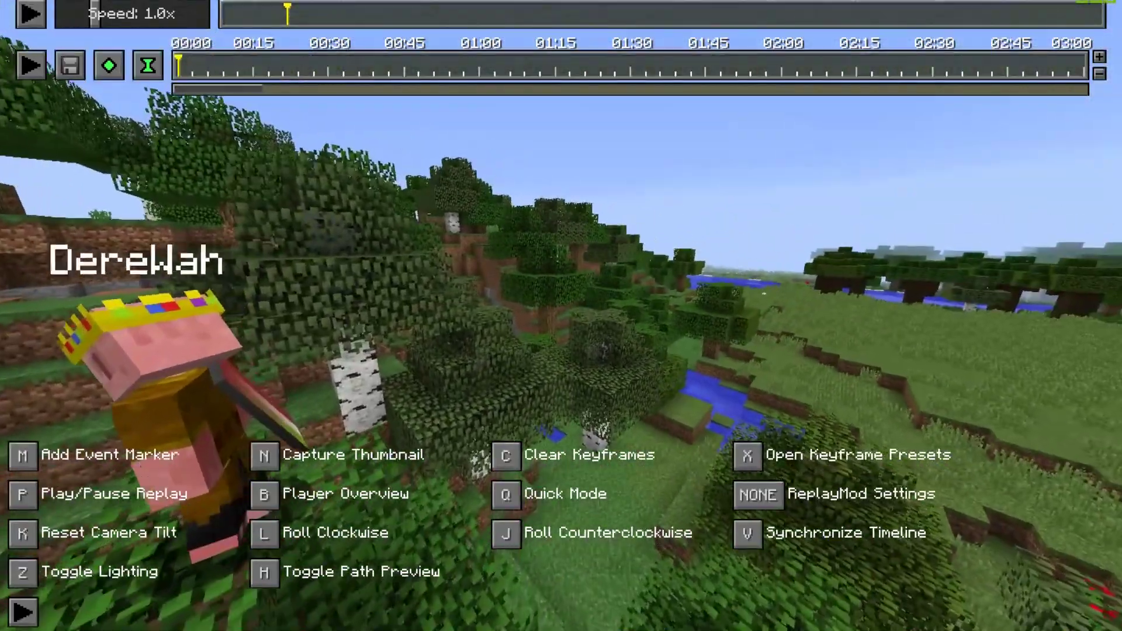
Fly the free camera around the player, the ravine and the surrounding forest to examine the paused replay scene
{"action": "key", "text": "w"}
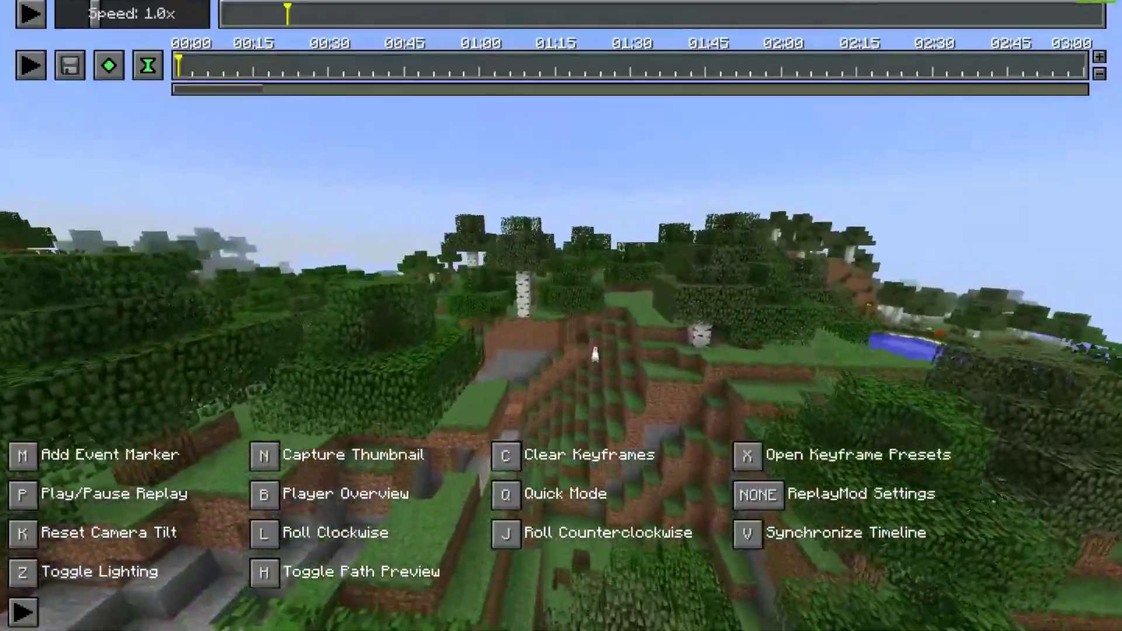
{"action": "key", "text": "w"}
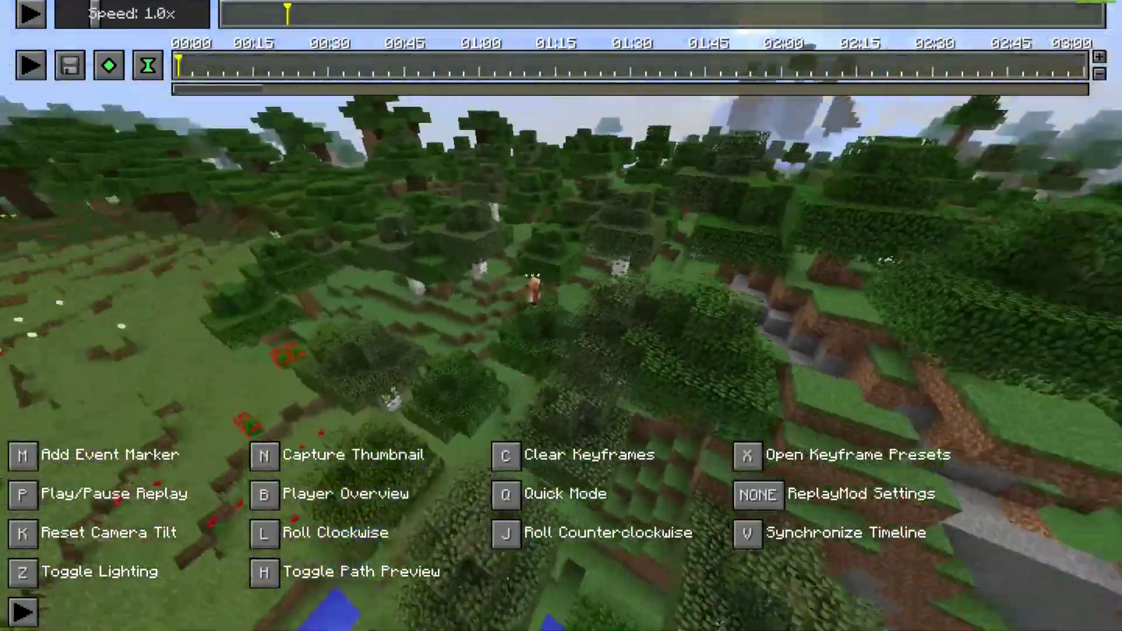
{"action": "key", "text": "w"}
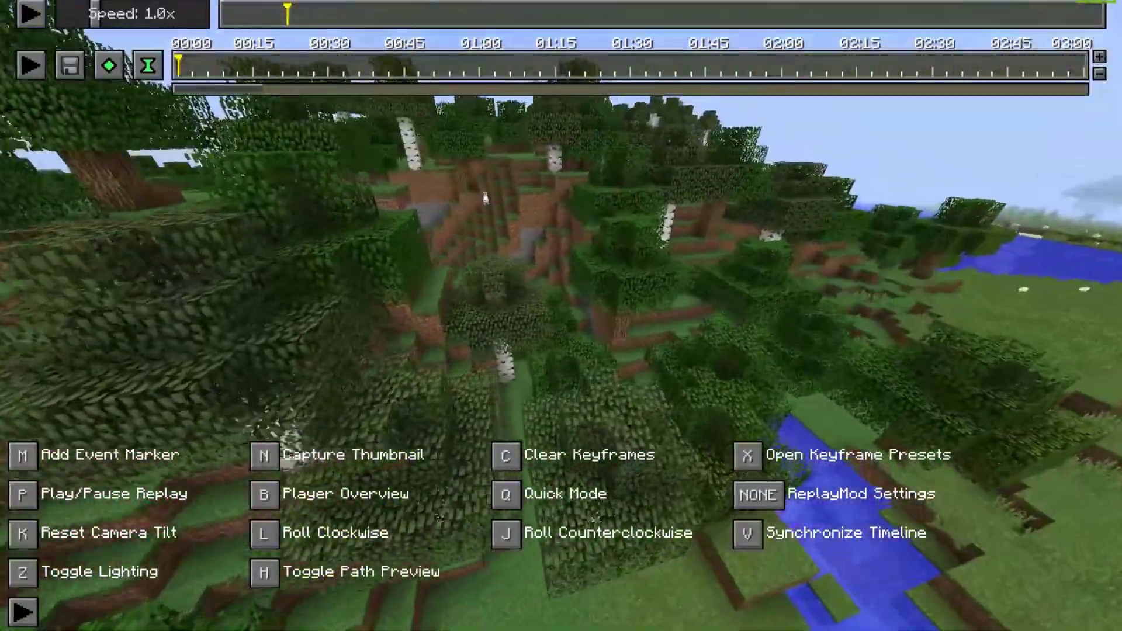
{"action": "key", "text": "w"}
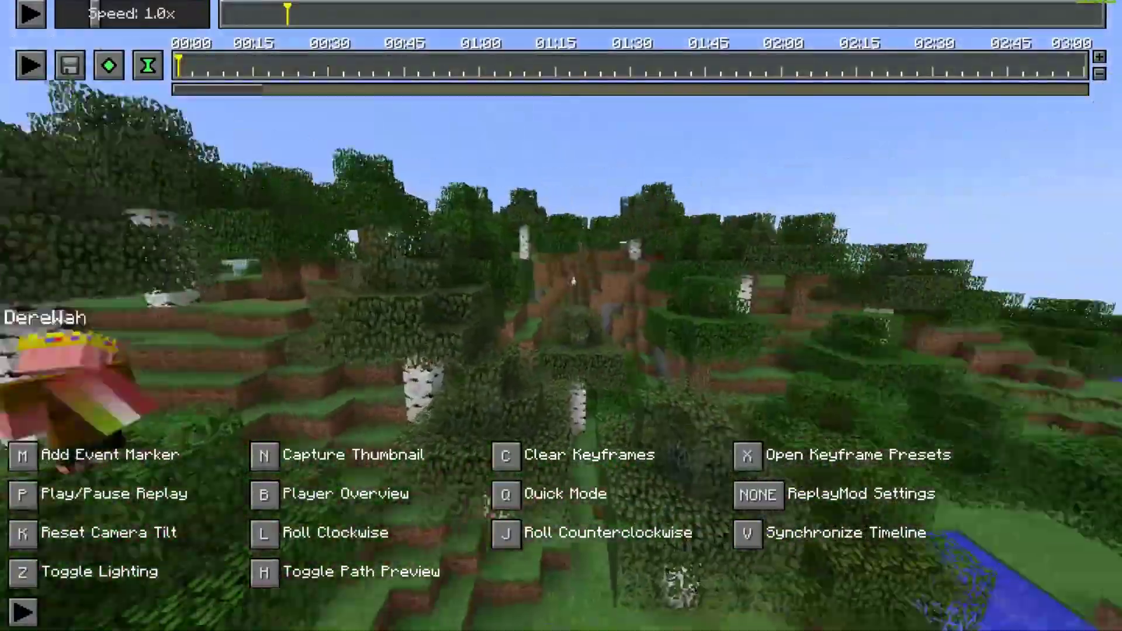
{"action": "key", "text": "w"}
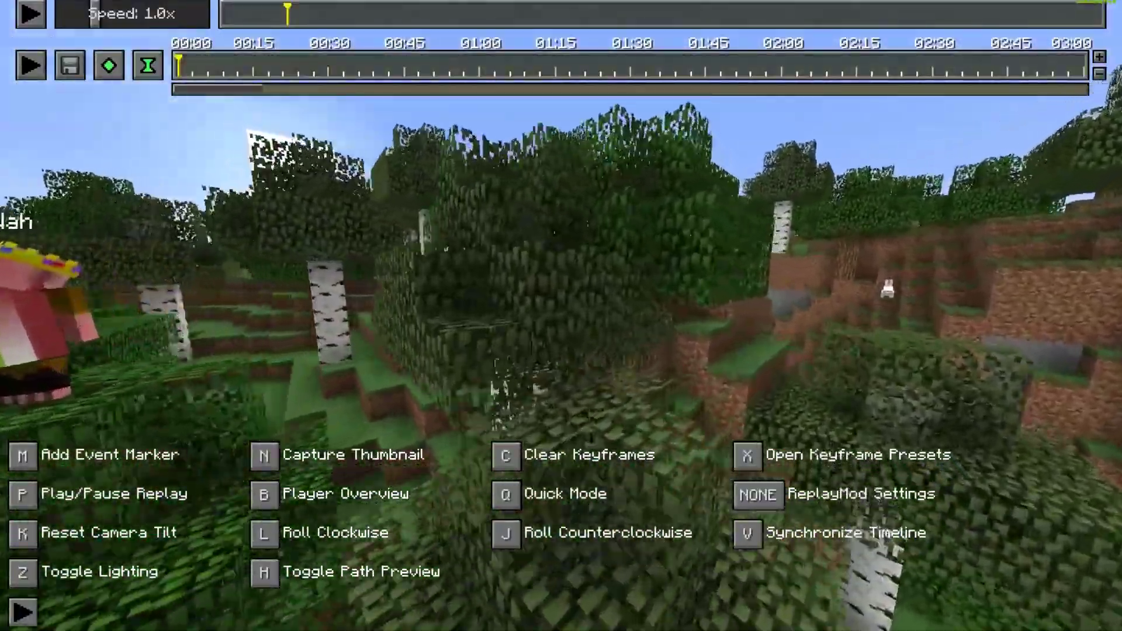
{"action": "key", "text": "w"}
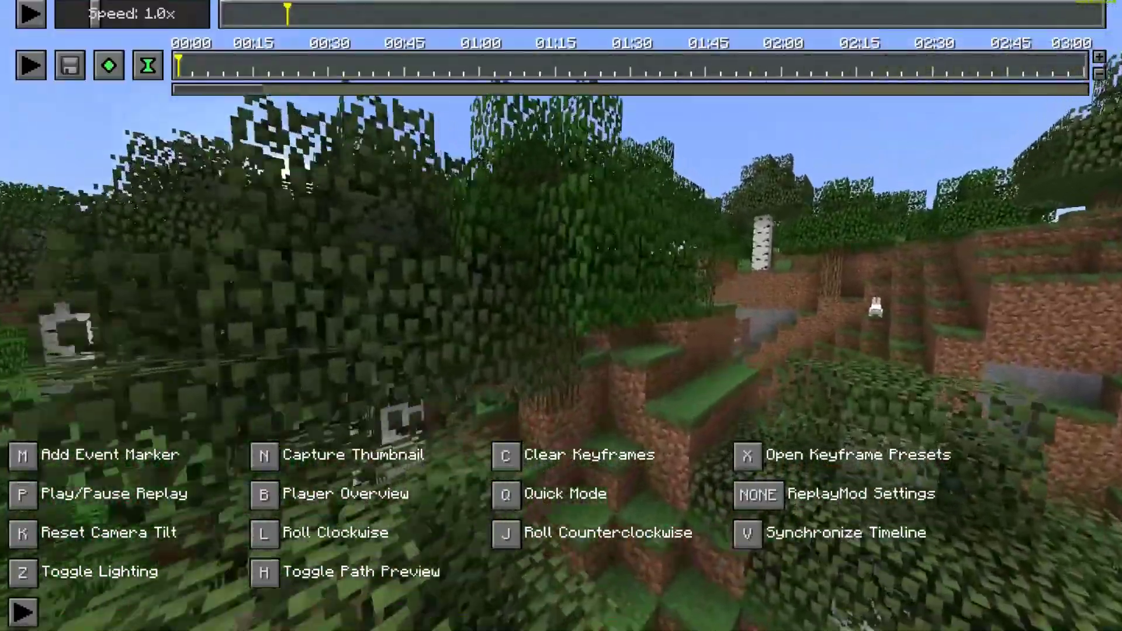
{"action": "key", "text": "w"}
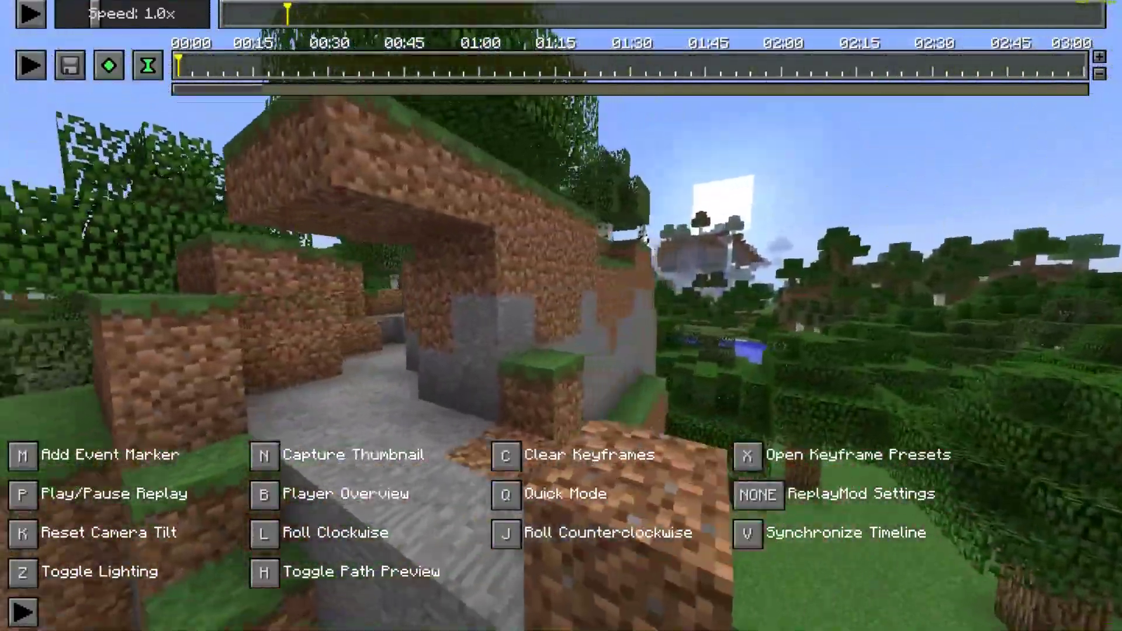
{"action": "key", "text": "w"}
{"action": "key", "text": "space"}
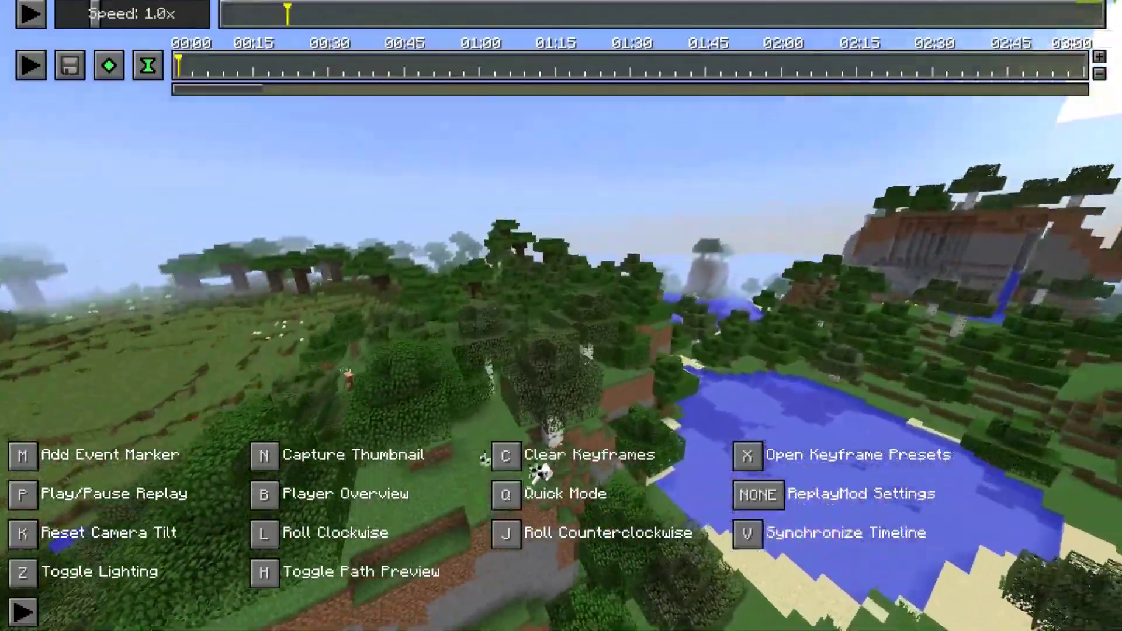
{"action": "key", "text": "d"}
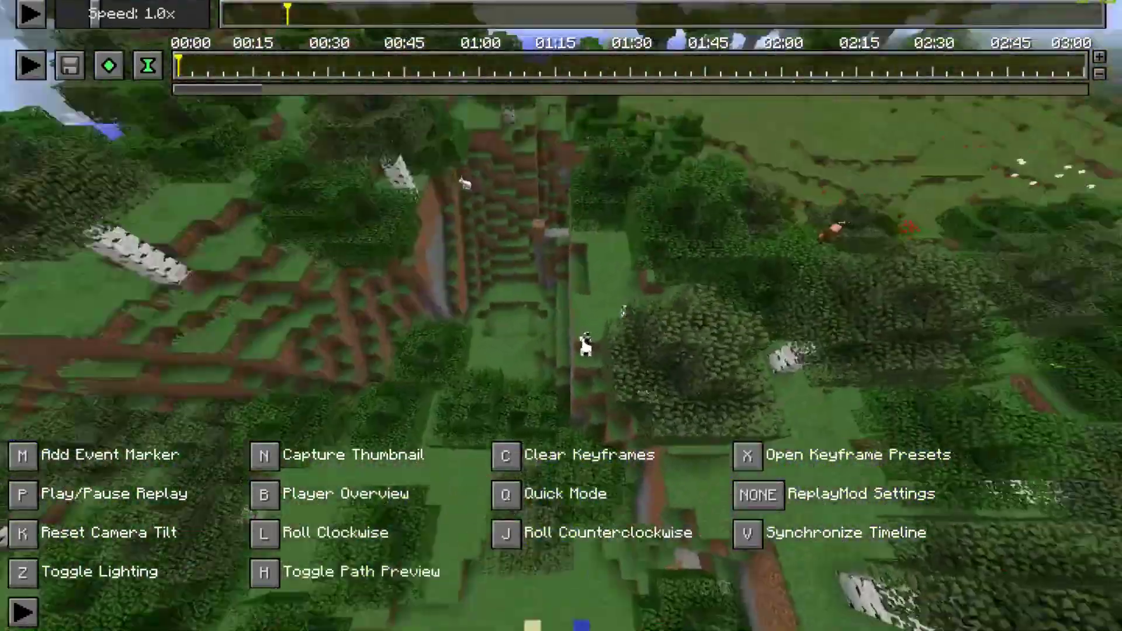
{"action": "key", "text": "w"}
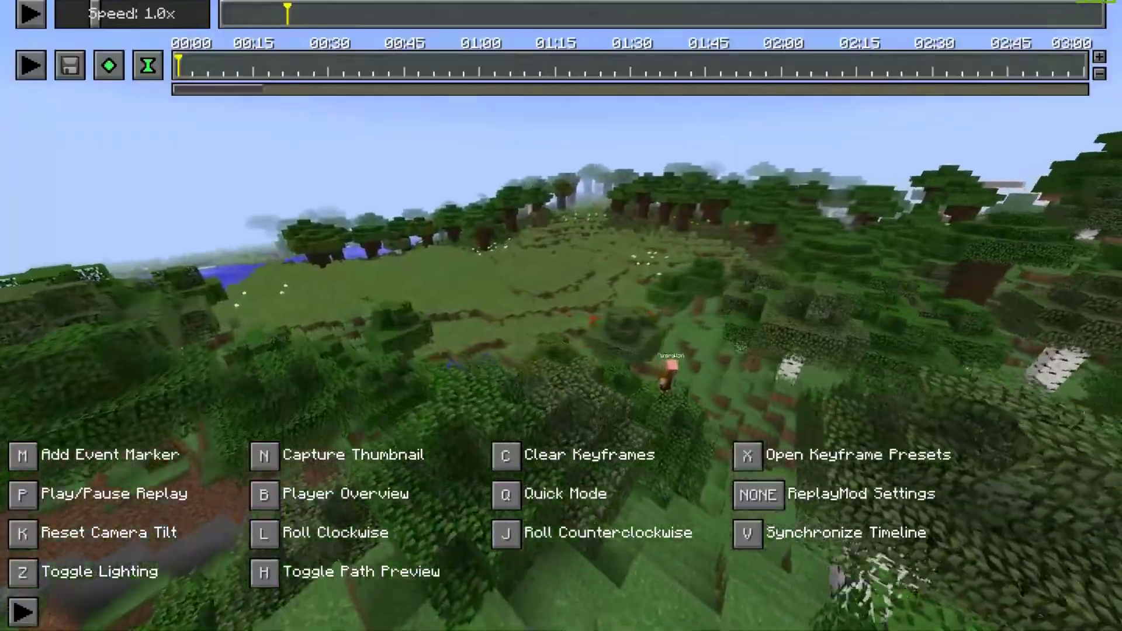
{"action": "key", "text": "w"}
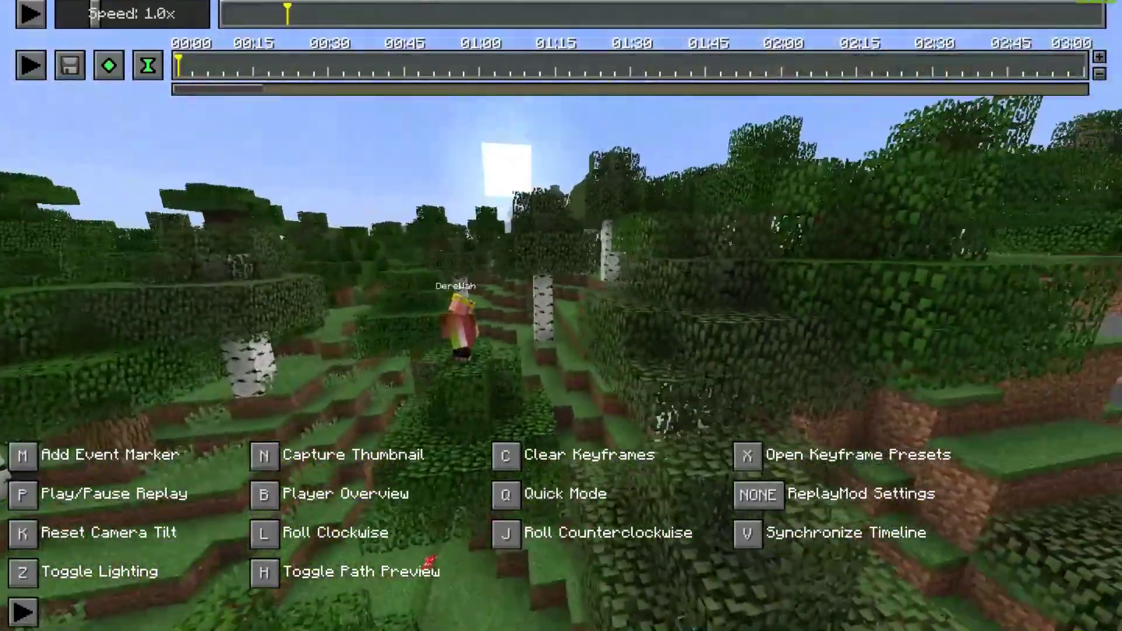
Line the camera up facing the player on the treetop and add a time keyframe and a position keyframe at 00:00
{"action": "key", "text": "shift"}
{"action": "key", "text": "w"}
{"action": "key", "text": "t"}
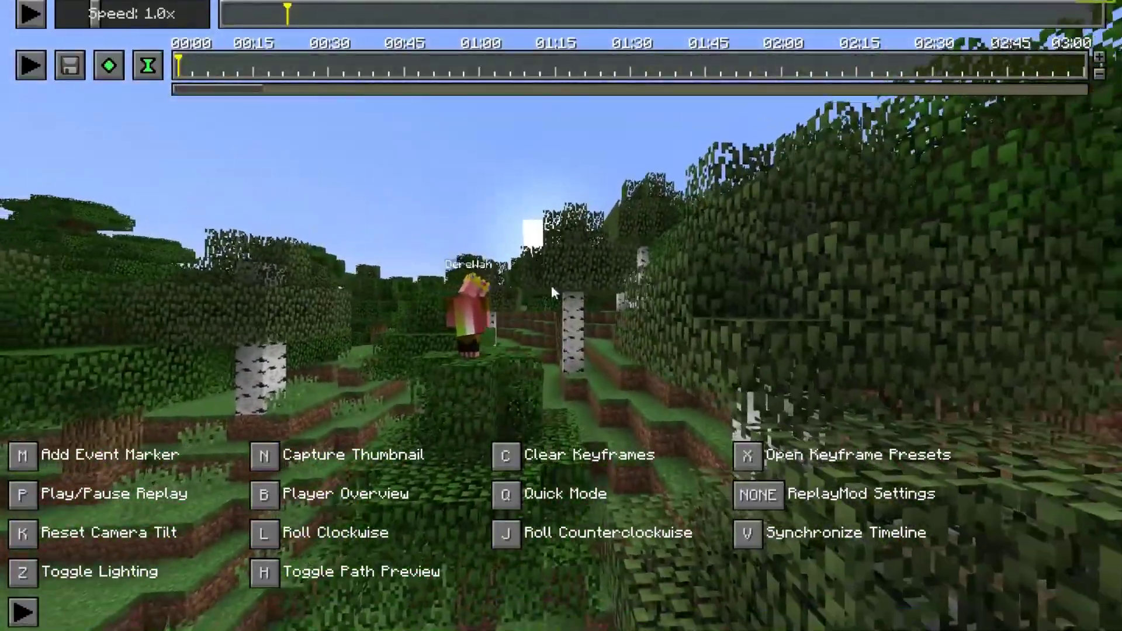
{"action": "key", "text": "t"}
{"action": "key", "text": "w"}
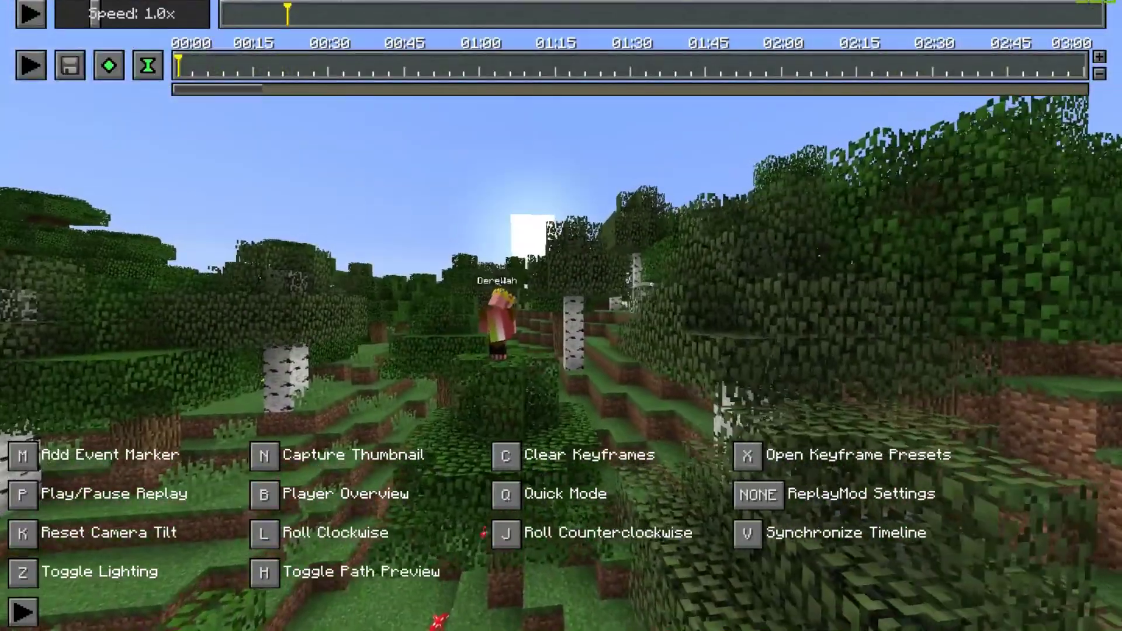
{"action": "key", "text": "a"}
{"action": "left_click", "coordinate": [148, 66]}
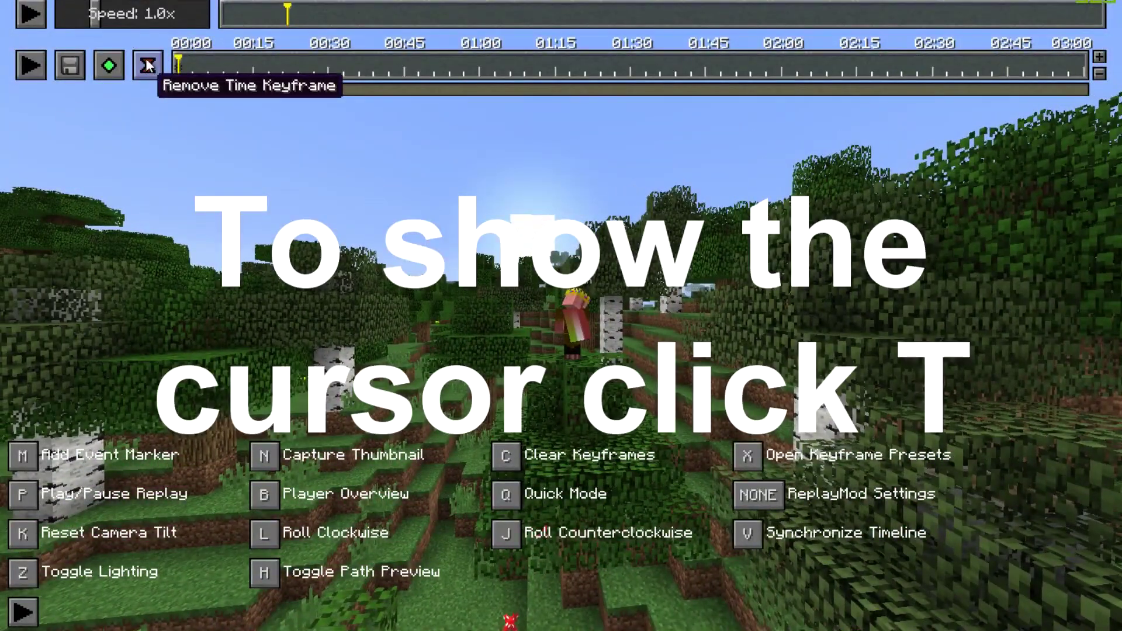
{"action": "left_click", "coordinate": [110, 68]}
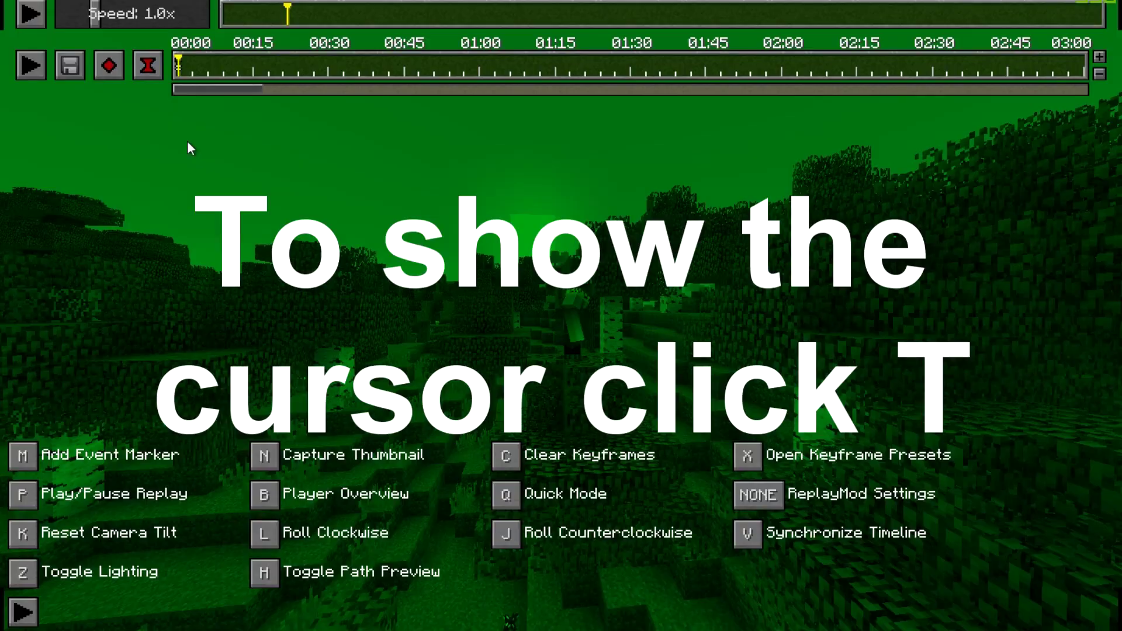
Return to the first keyframe, let the replay run while moving the camera, pause it and add a second position keyframe near 00:05
{"action": "key", "text": "s"}
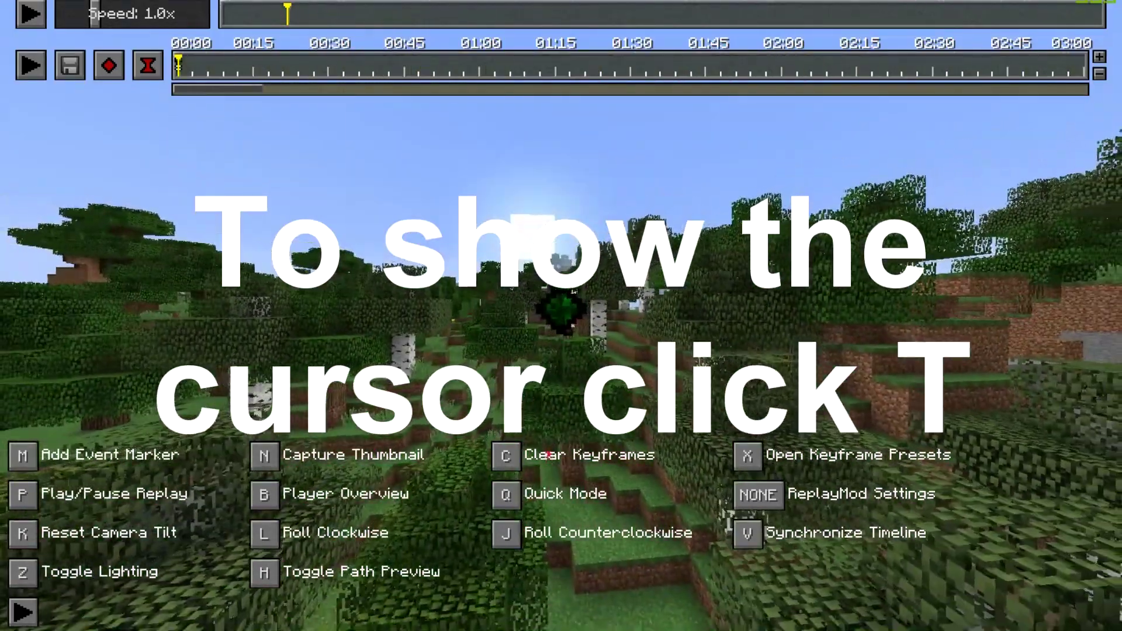
{"action": "key", "text": "w"}
{"action": "key", "text": "a"}
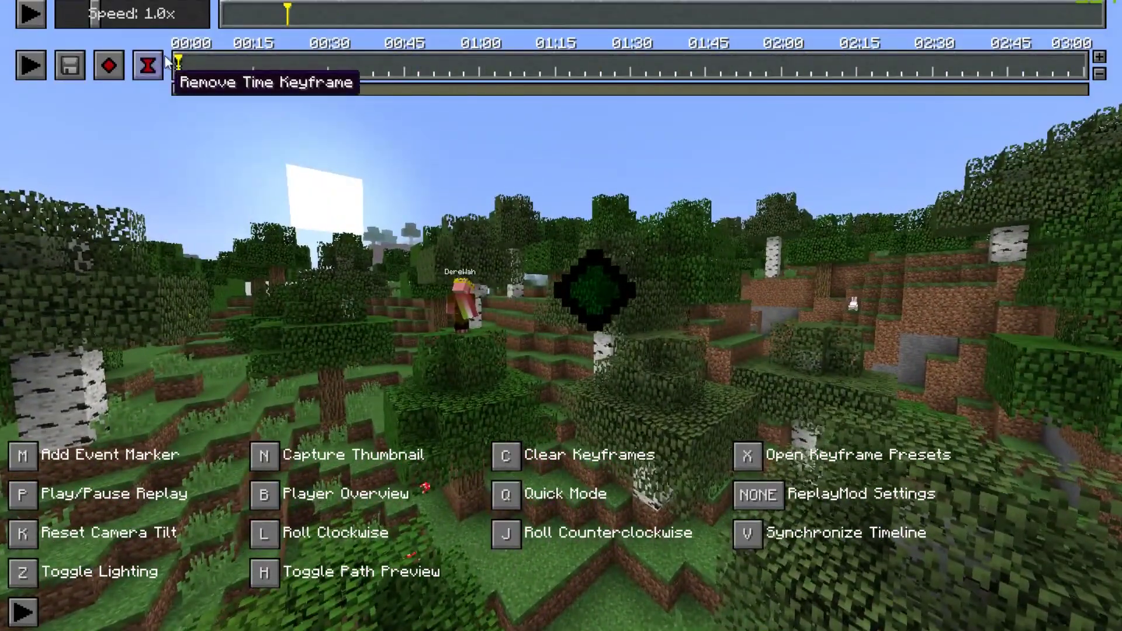
{"action": "right_click", "coordinate": [178, 59]}
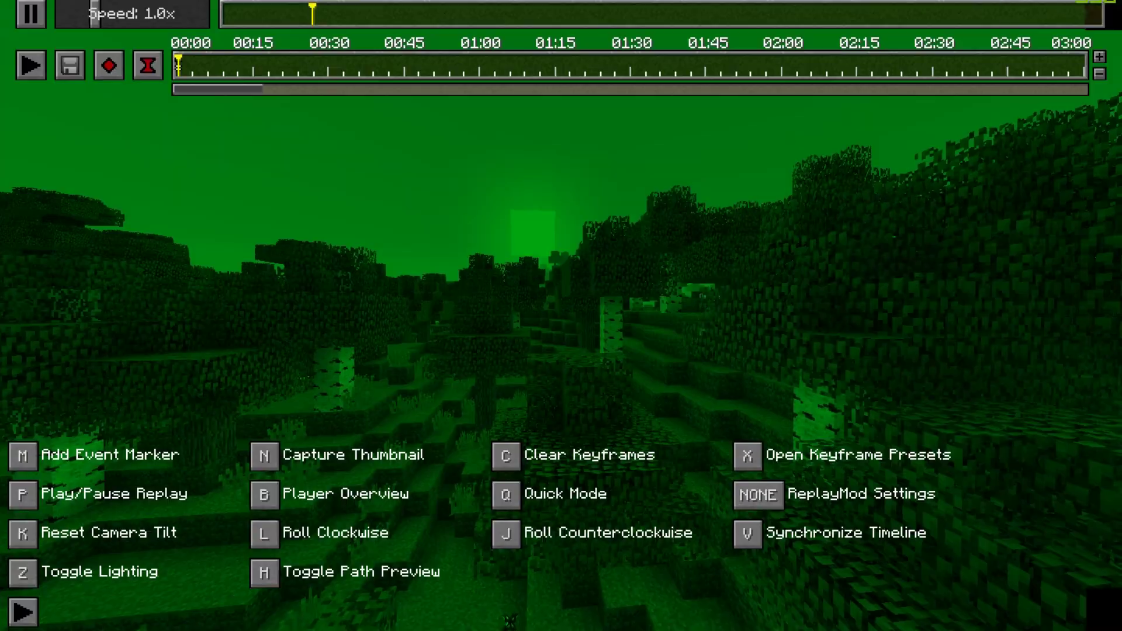
{"action": "key", "text": "w"}
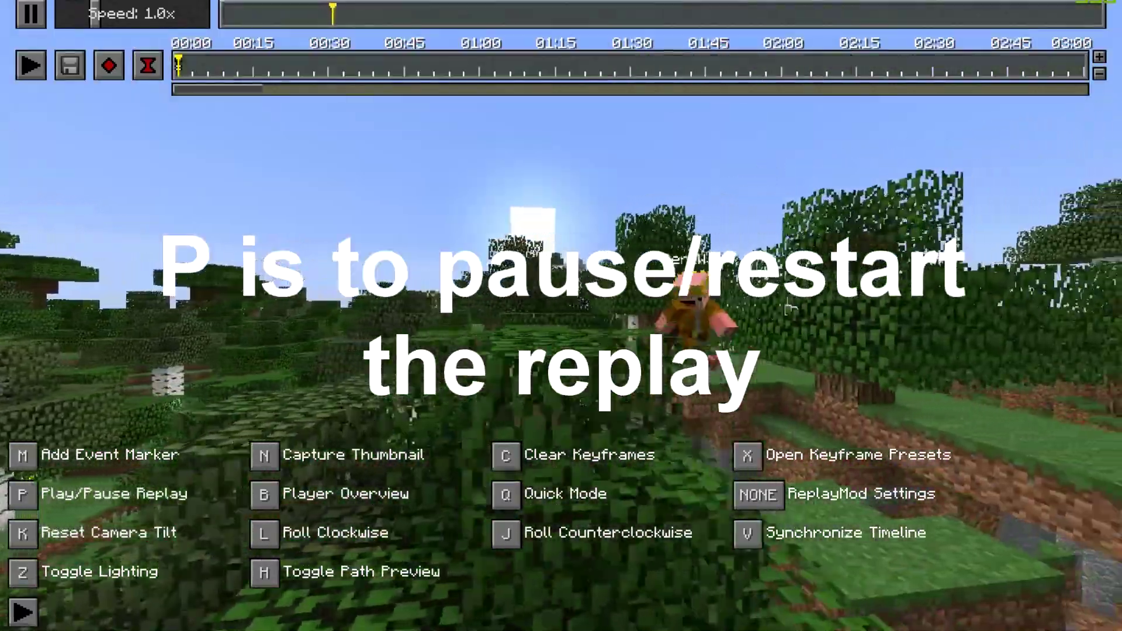
{"action": "key", "text": "s"}
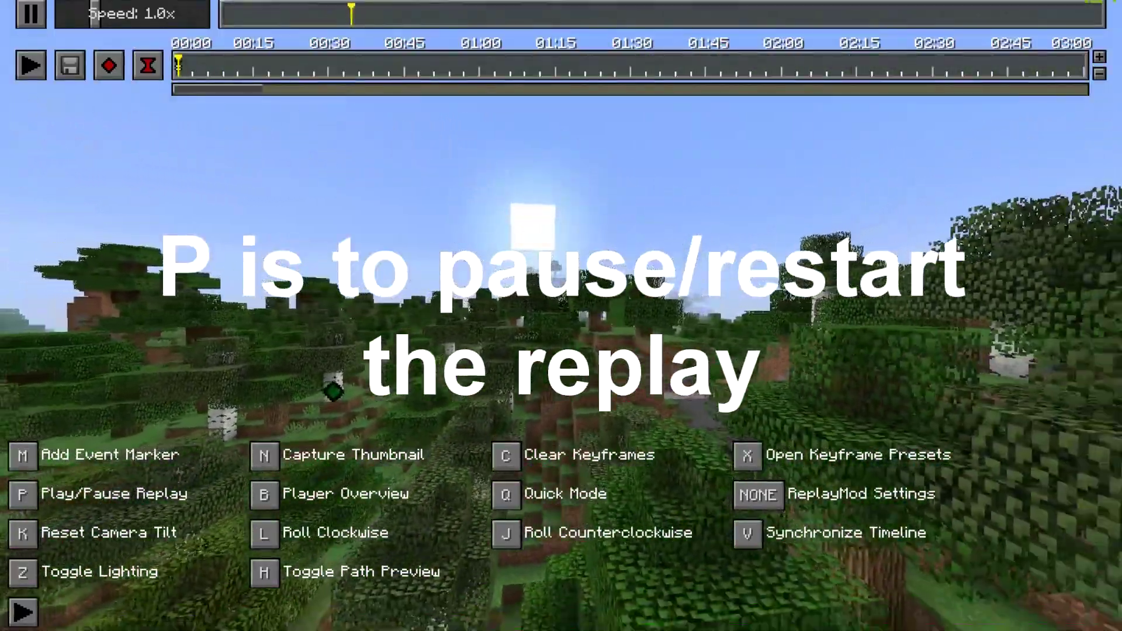
{"action": "key", "text": "p"}
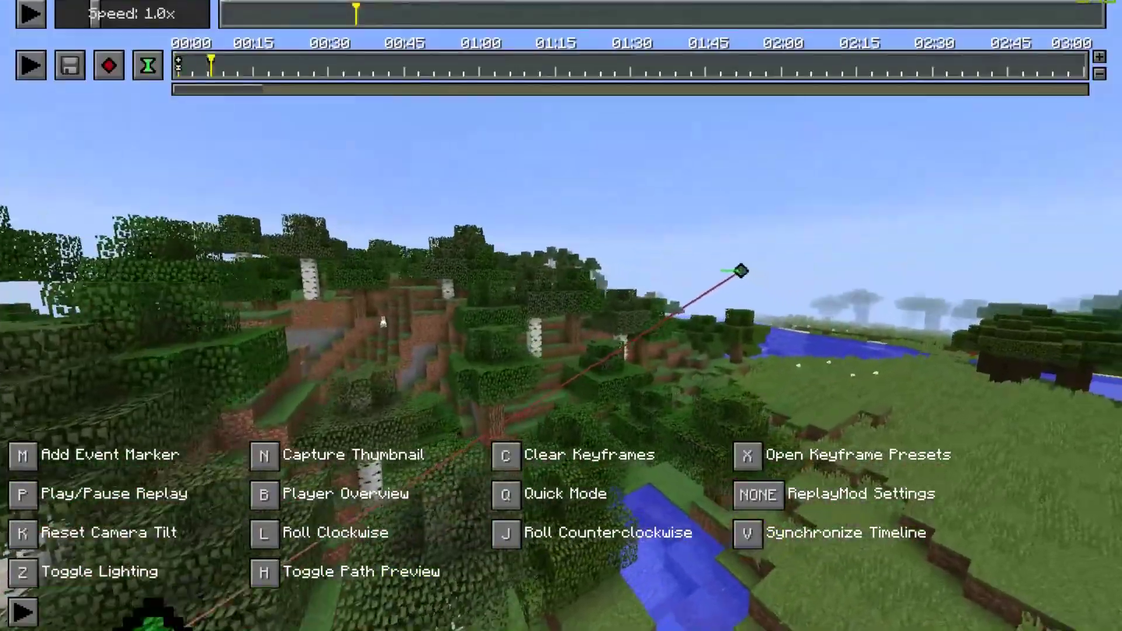
Resume the replay from the second keyframe, pull the camera back over the meadow, pause and add a third position keyframe just before 00:15
{"action": "key", "text": "w"}
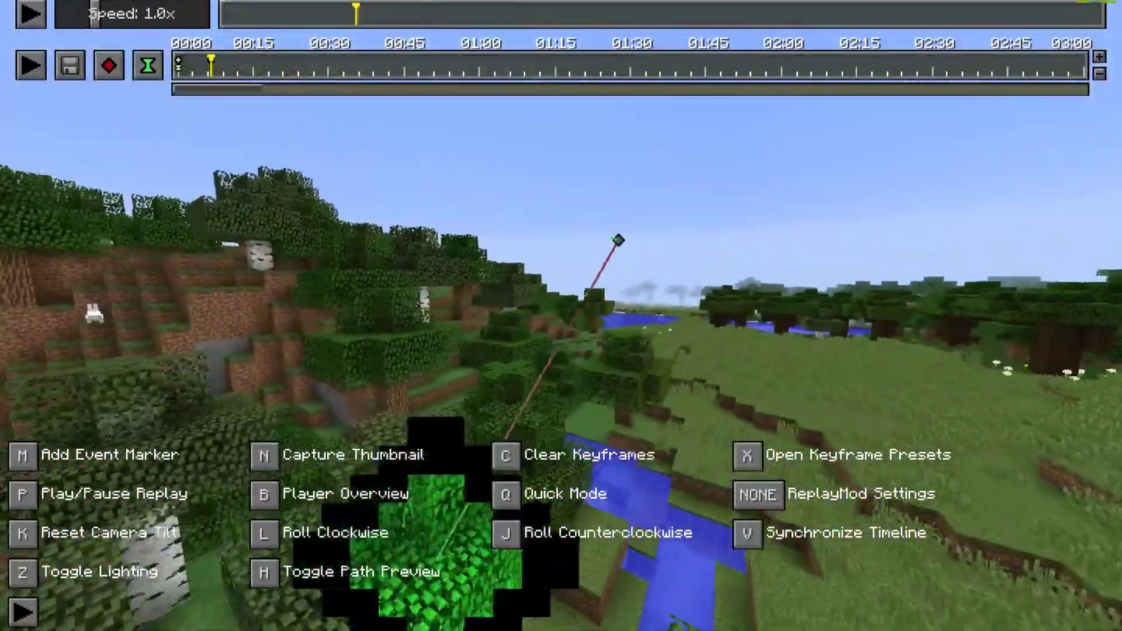
{"action": "key", "text": "w"}
{"action": "key", "text": "w"}
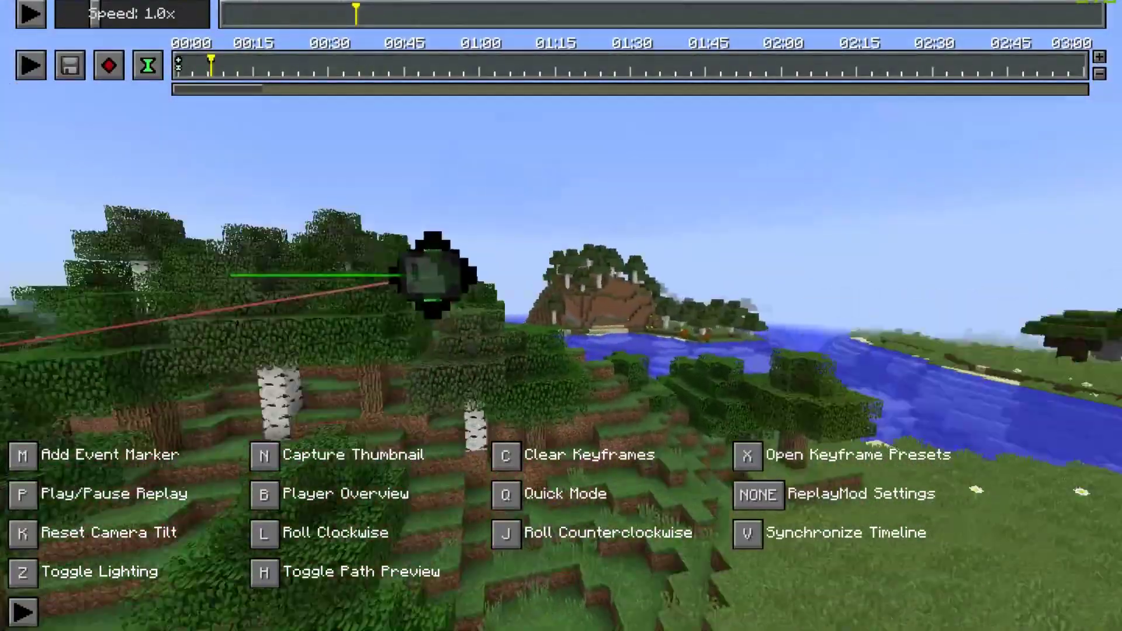
{"action": "key", "text": "d"}
{"action": "key", "text": "t"}
{"action": "right_click", "coordinate": [208, 60]}
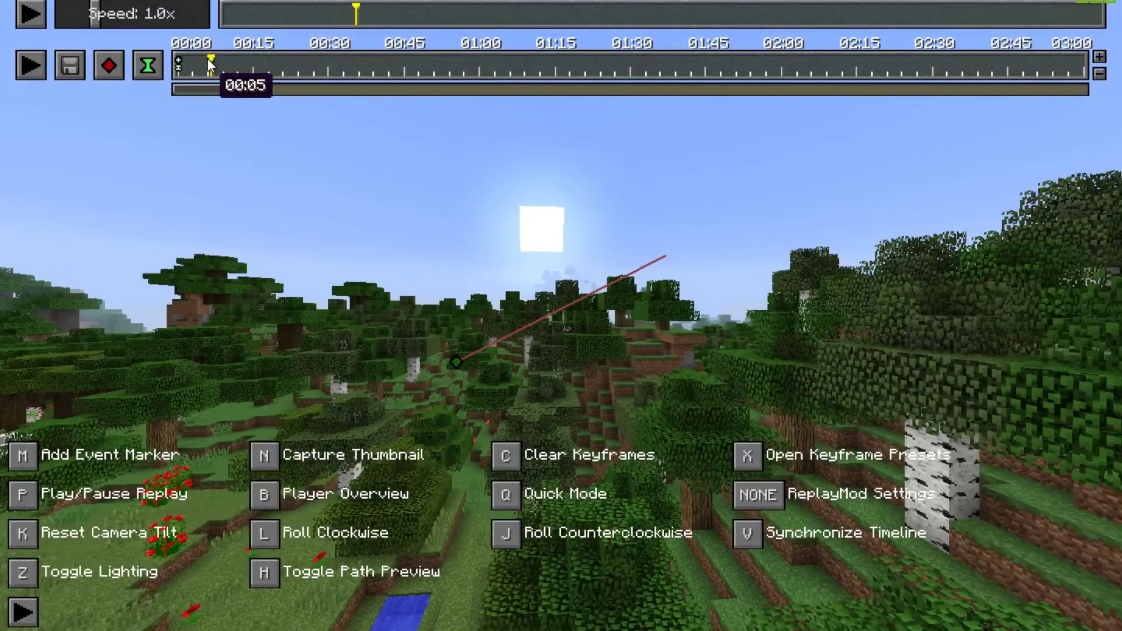
{"action": "key", "text": "s"}
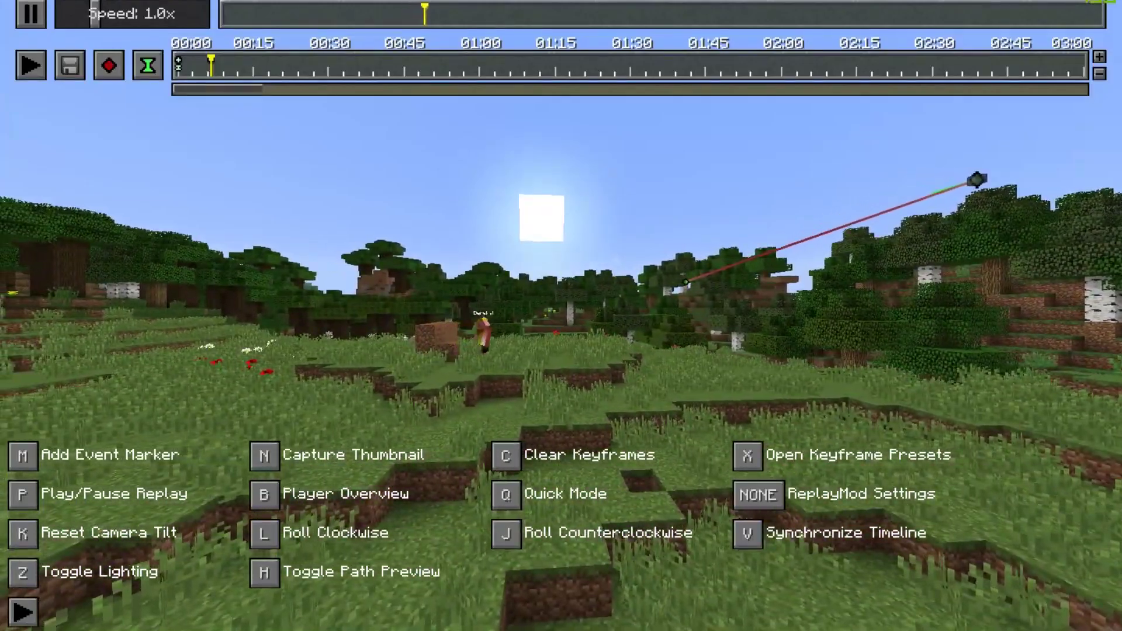
{"action": "left_click", "coordinate": [110, 67]}
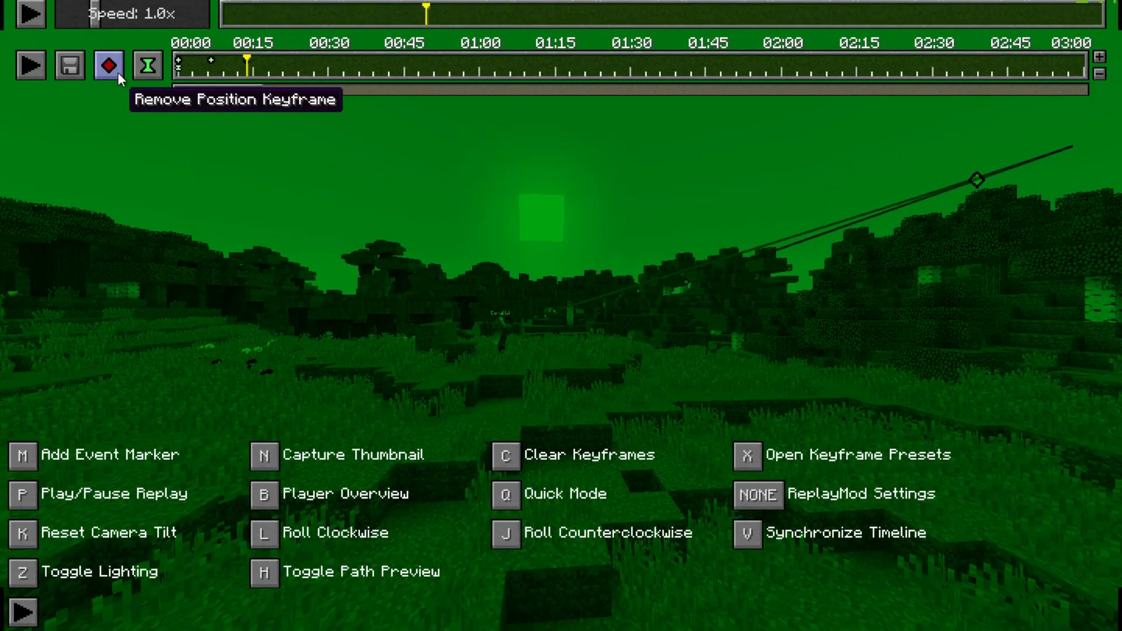
Advance the replay while framing the player's dirt wall, synchronize the timeline and add a fourth position keyframe near 00:20
{"action": "key", "text": "w"}
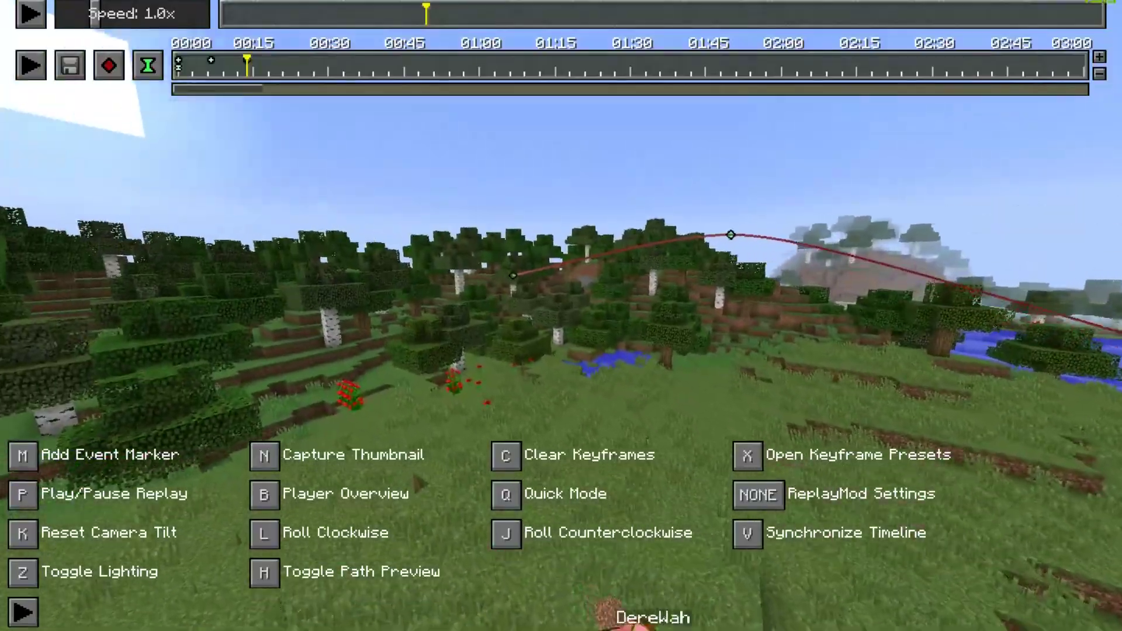
{"action": "key", "text": "w"}
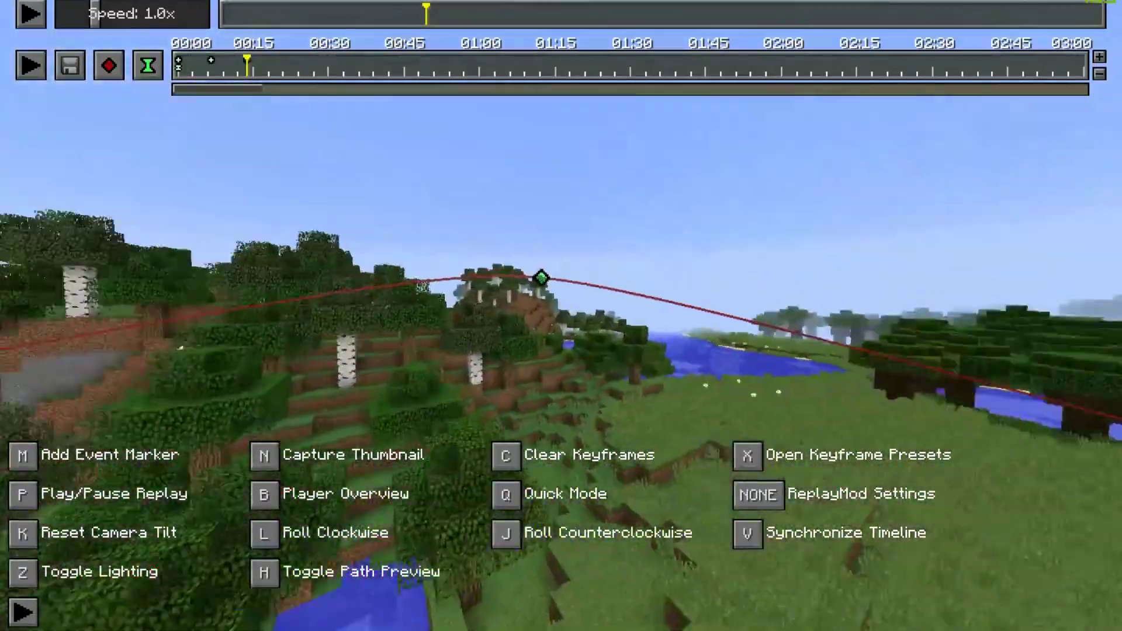
{"action": "key", "text": "w"}
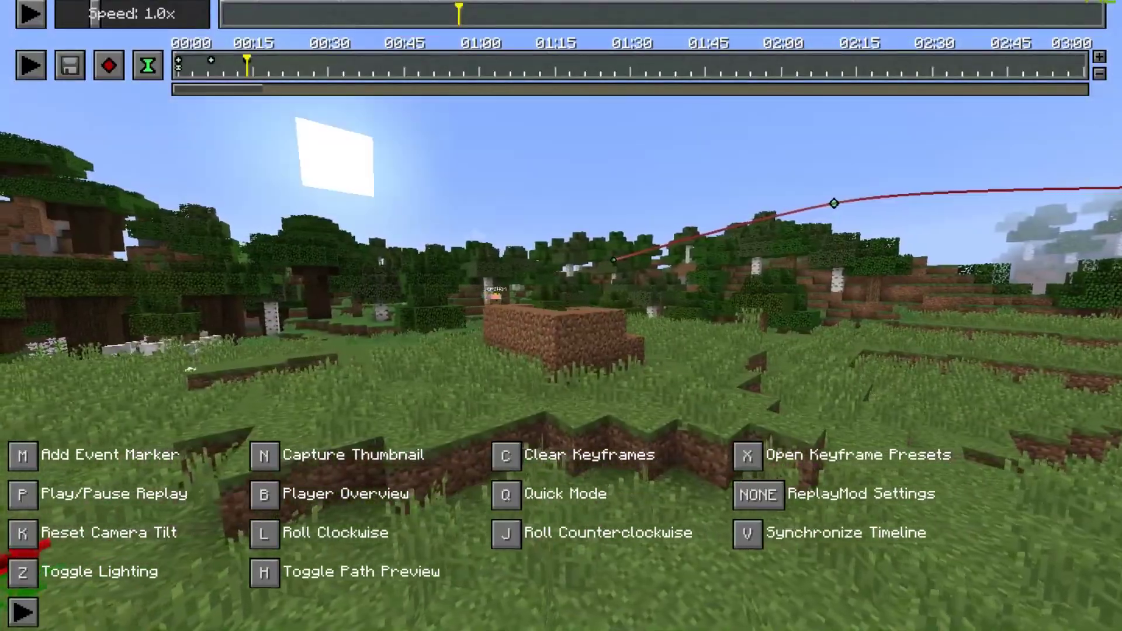
{"action": "key", "text": "a"}
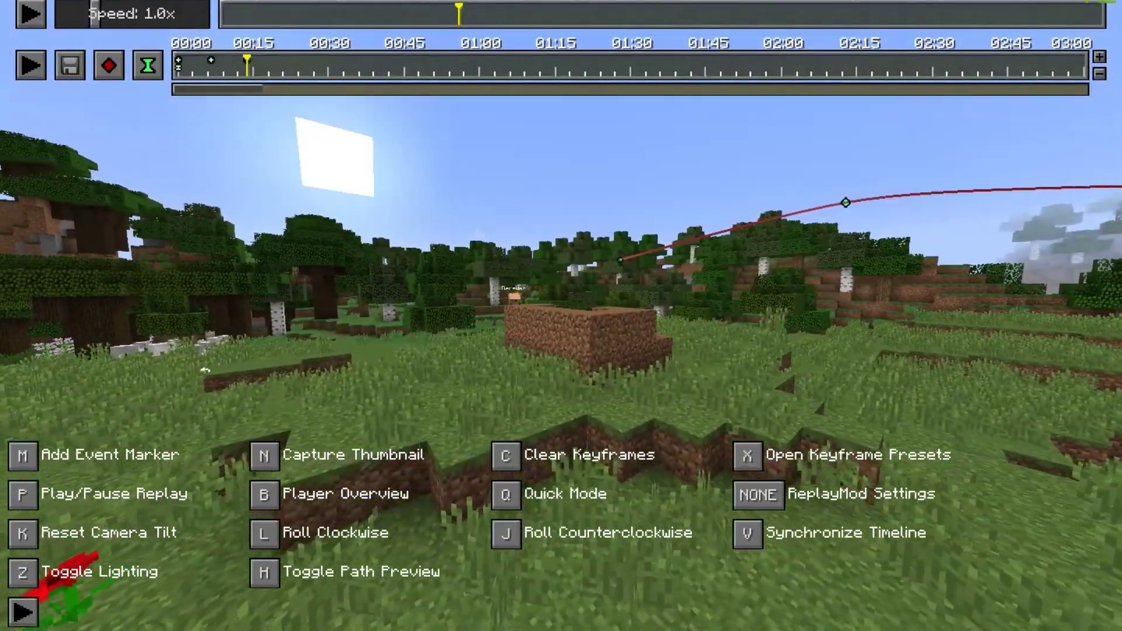
{"action": "key", "text": "w"}
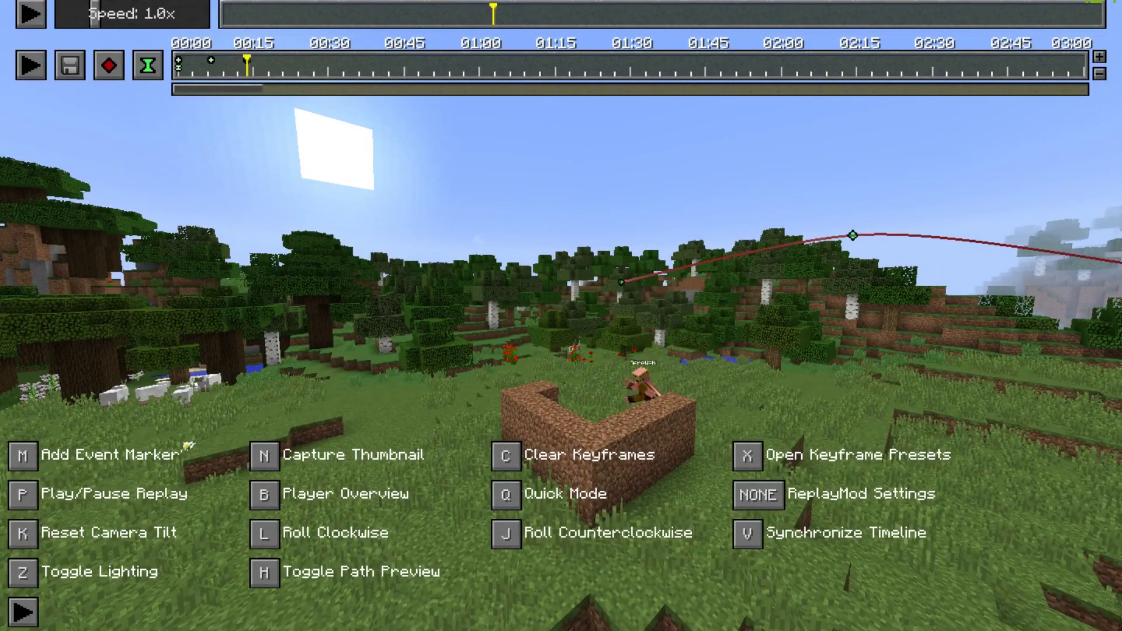
{"action": "key", "text": "v"}
{"action": "key", "text": "t"}
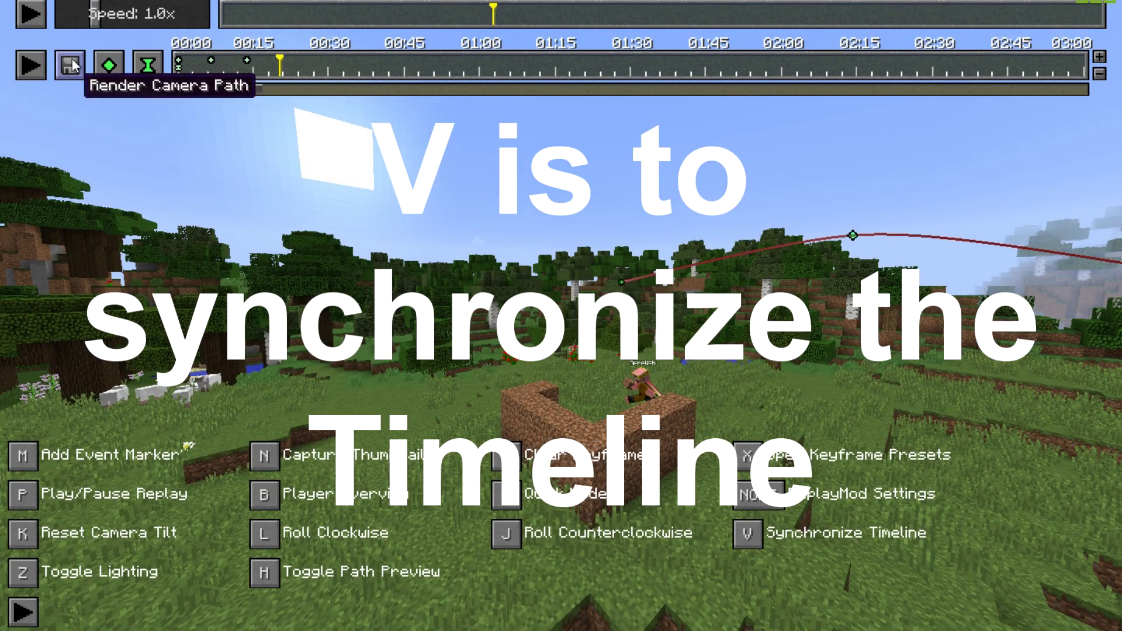
{"action": "key", "text": "Escape"}
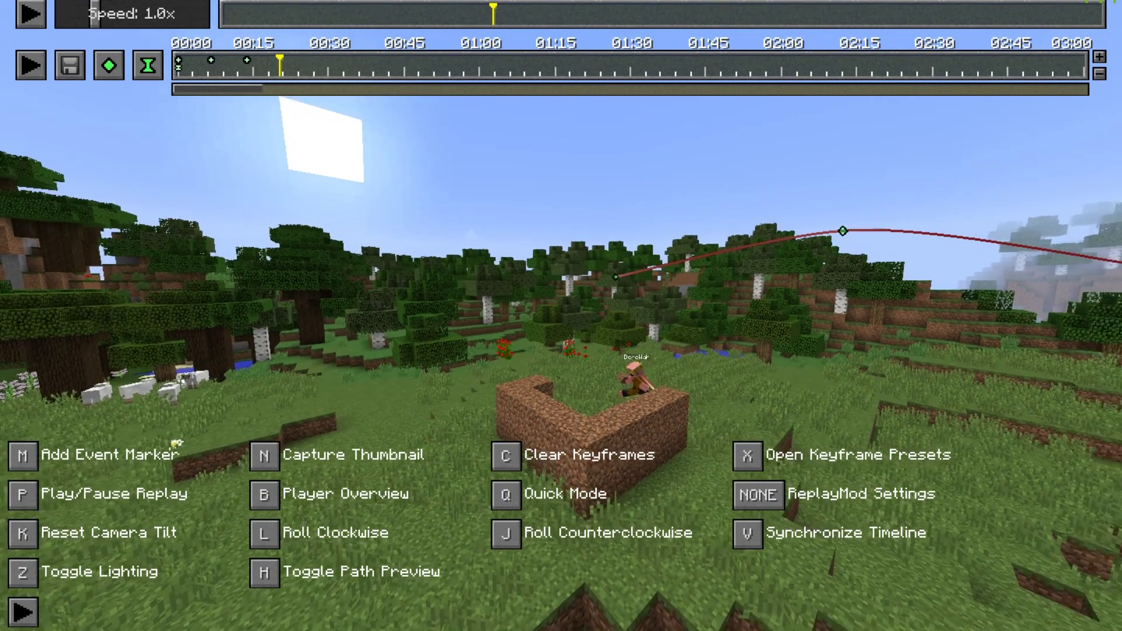
{"action": "key", "text": "Escape"}
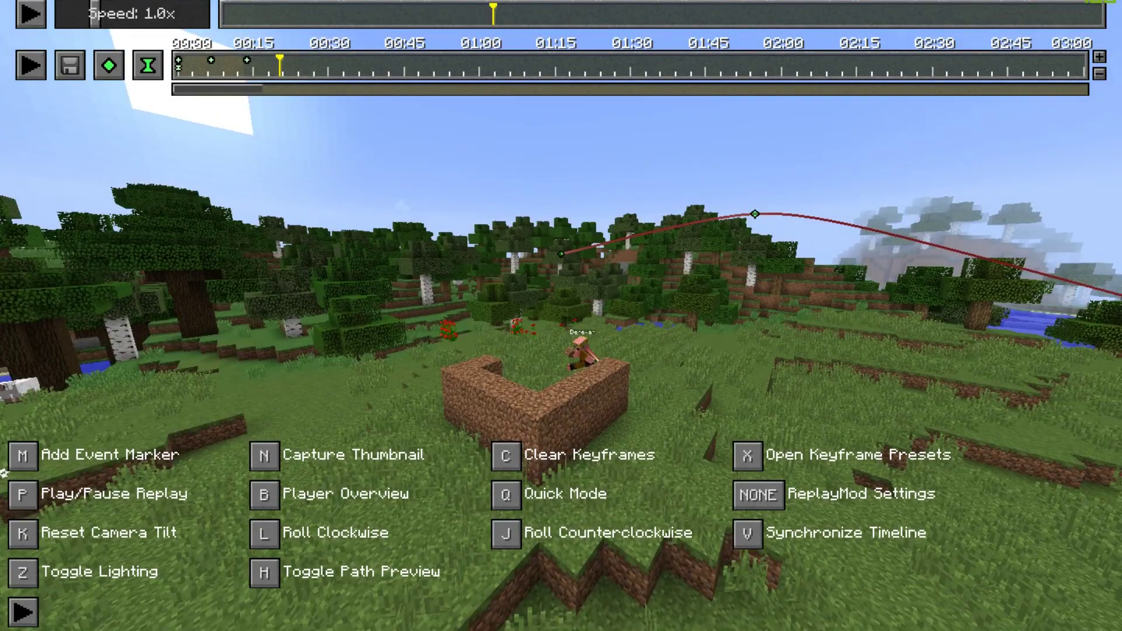
{"action": "left_click", "coordinate": [107, 67]}
{"action": "key", "text": "Escape"}
Swing the camera around the dirt structure, advance the paused replay and add a fifth position keyframe near 00:23
{"action": "key", "text": "s"}
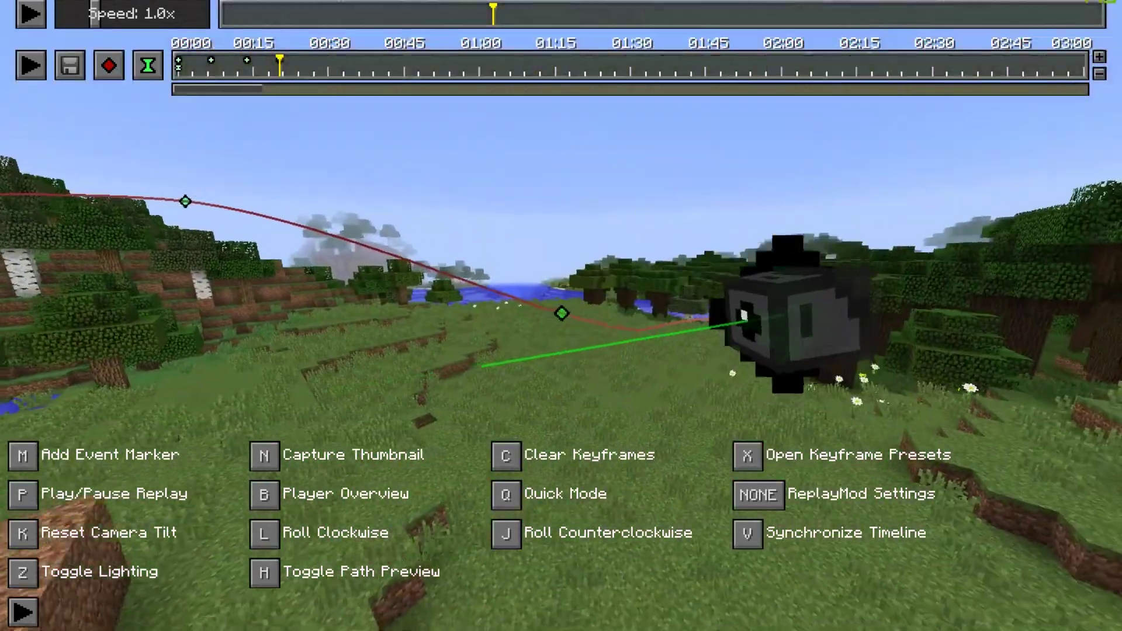
{"action": "key", "text": "w"}
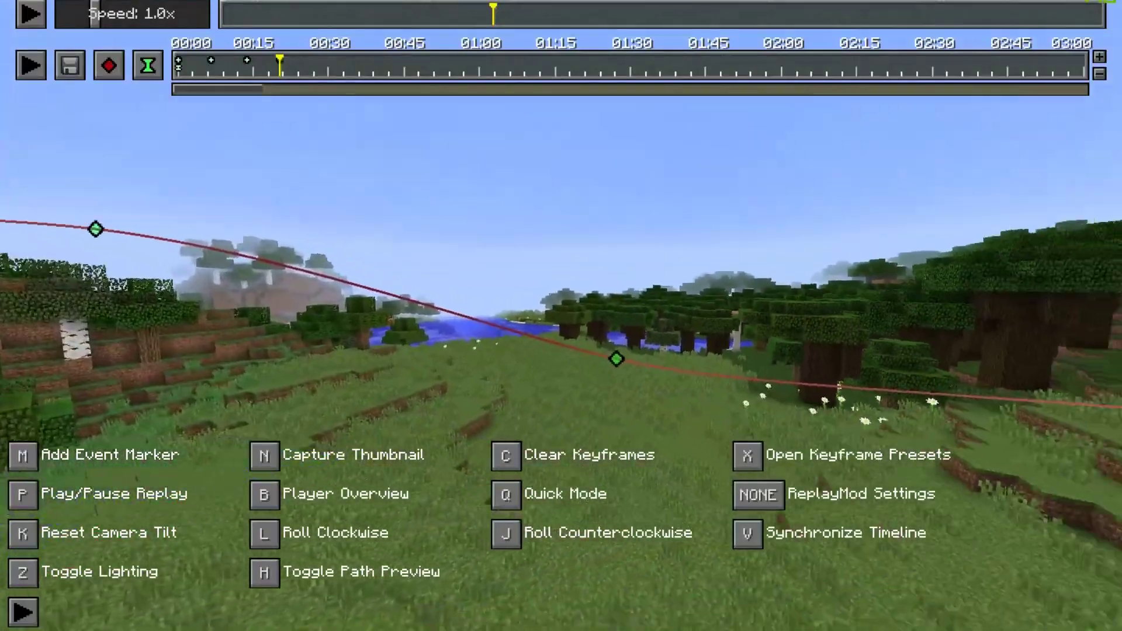
{"action": "key", "text": "d"}
{"action": "key", "text": "s"}
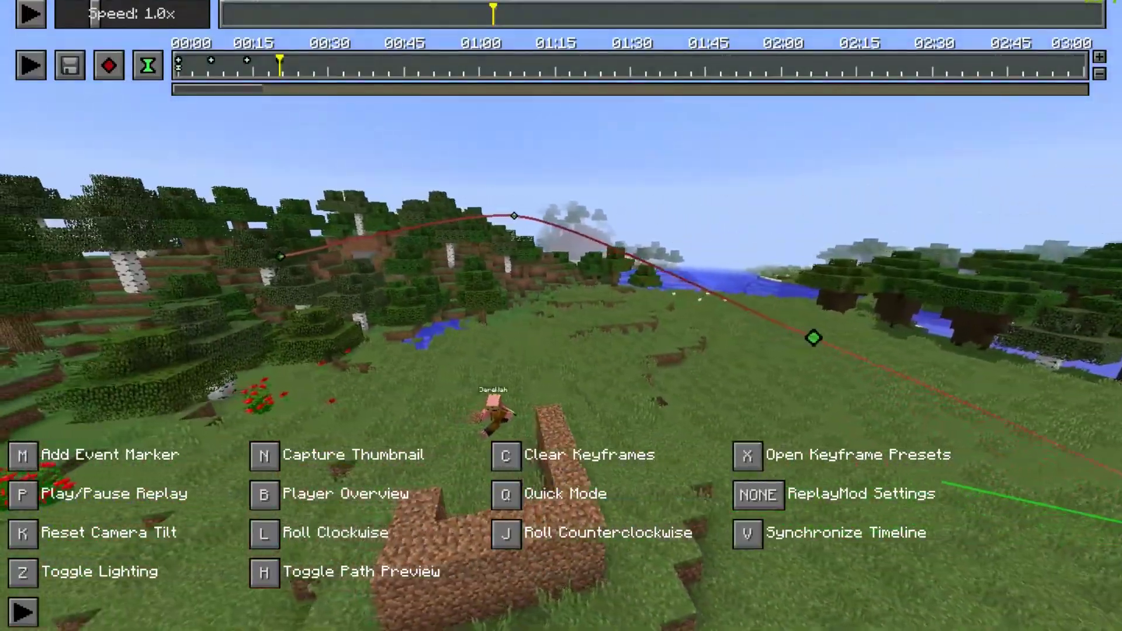
{"action": "key", "text": "p"}
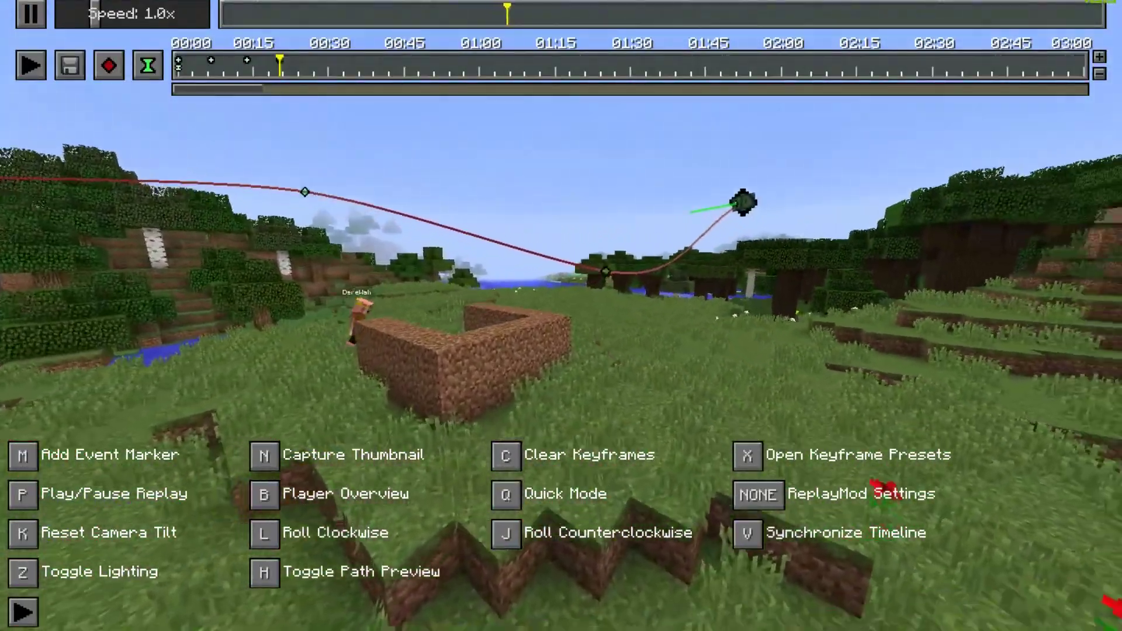
{"action": "key", "text": "p"}
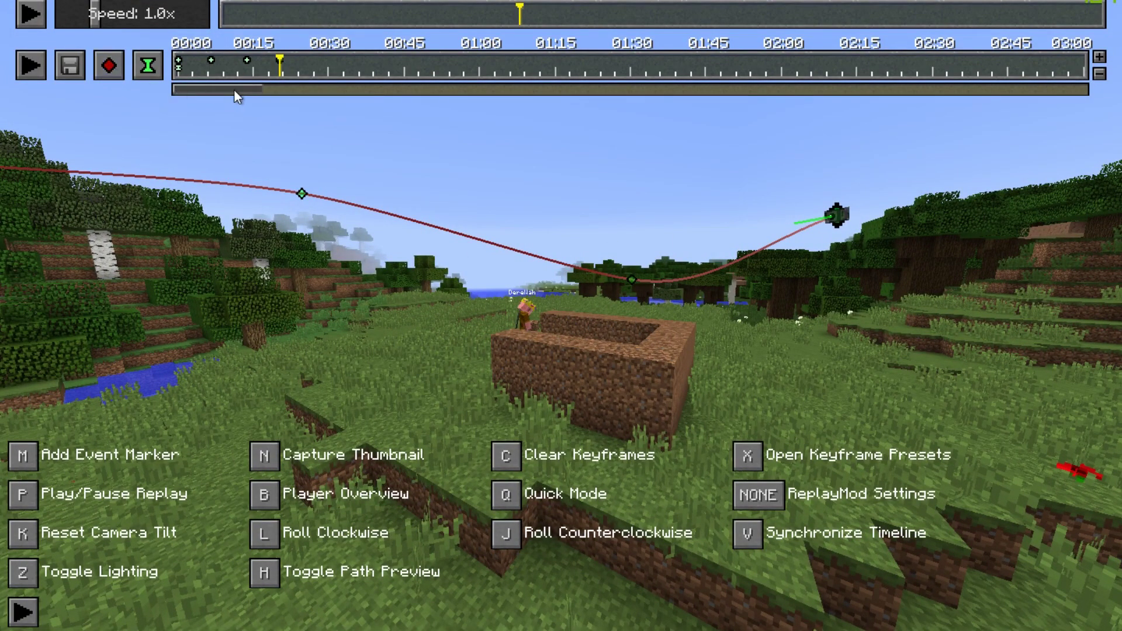
{"action": "left_click", "coordinate": [102, 72]}
Run the replay on while circling the dirt walls and add a sixth position keyframe near 00:27
{"action": "key", "text": "p"}
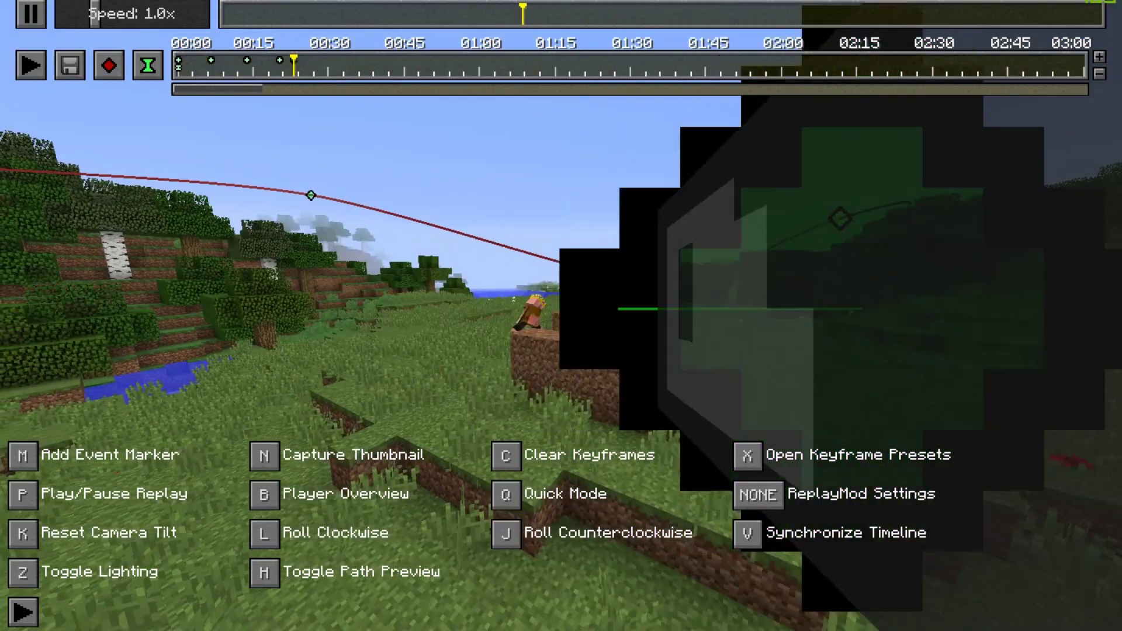
{"action": "key", "text": "a"}
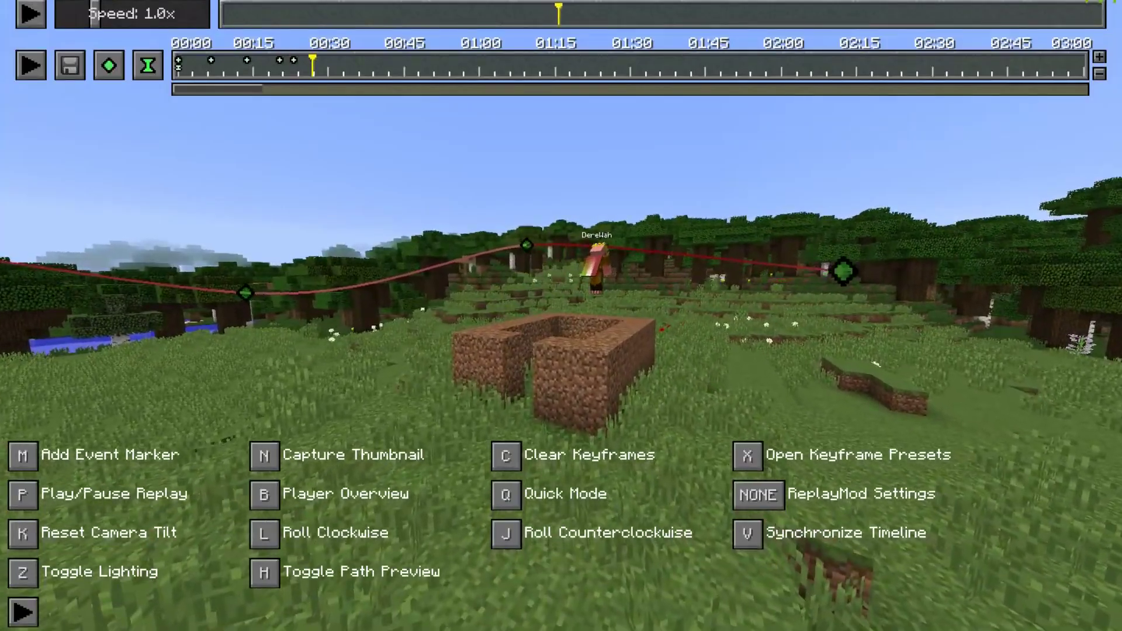
{"action": "left_click", "coordinate": [110, 62]}
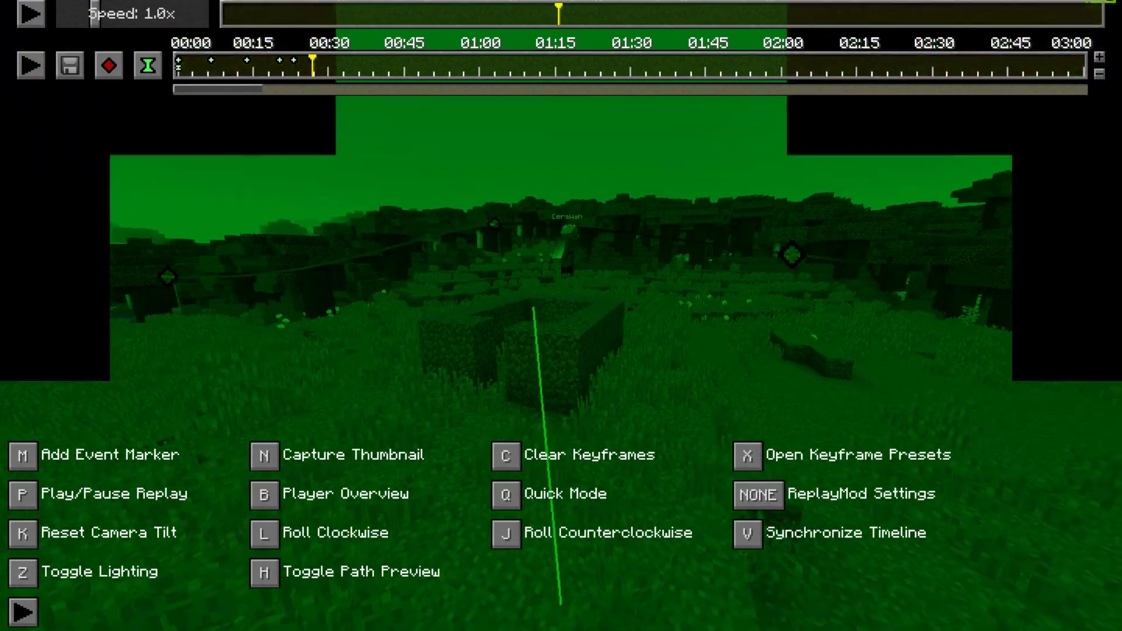
Continue the replay, fly around to another side of the nearly roofed hut and add a seventh position keyframe near 00:32
{"action": "key", "text": "a"}
{"action": "key", "text": "space"}
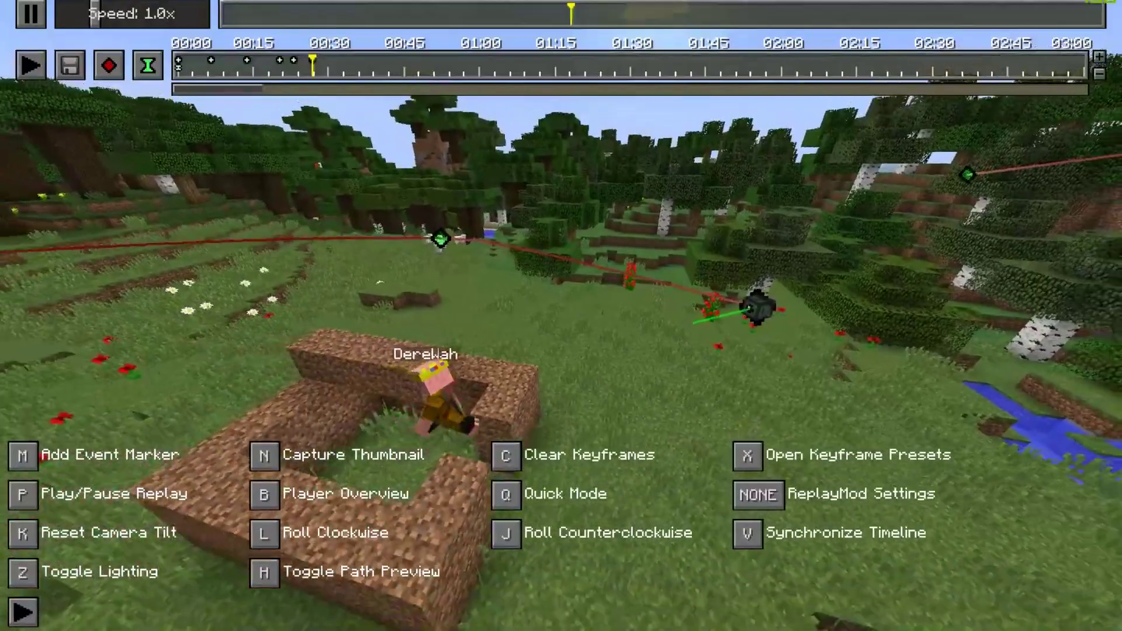
{"action": "key", "text": "s"}
{"action": "key", "text": "w"}
{"action": "key", "text": "shift"}
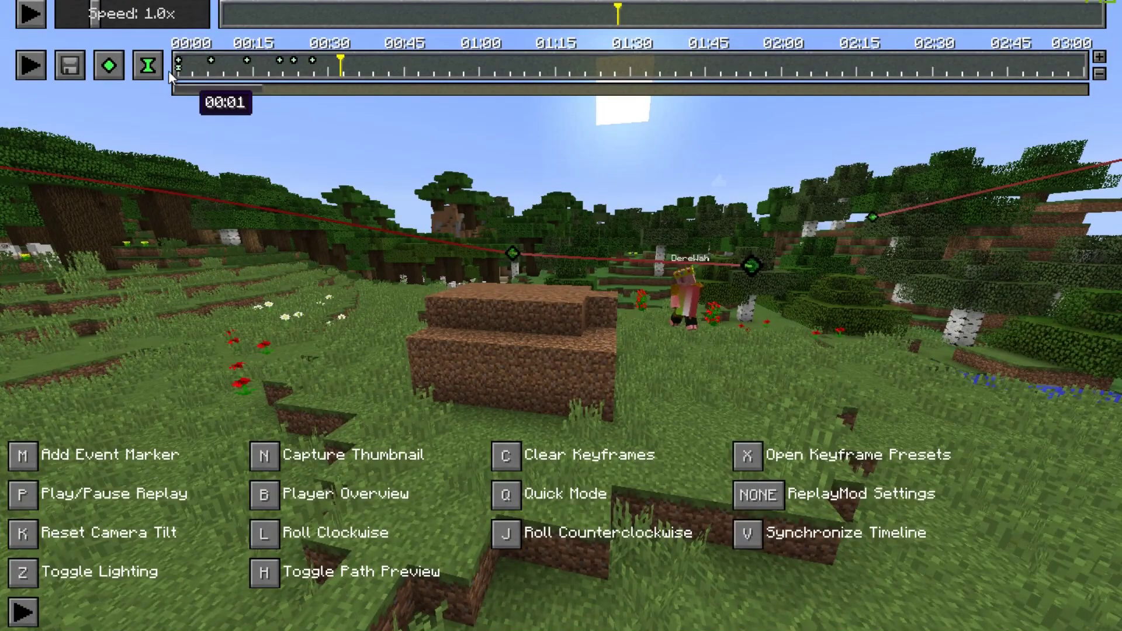
{"action": "left_click", "coordinate": [109, 65]}
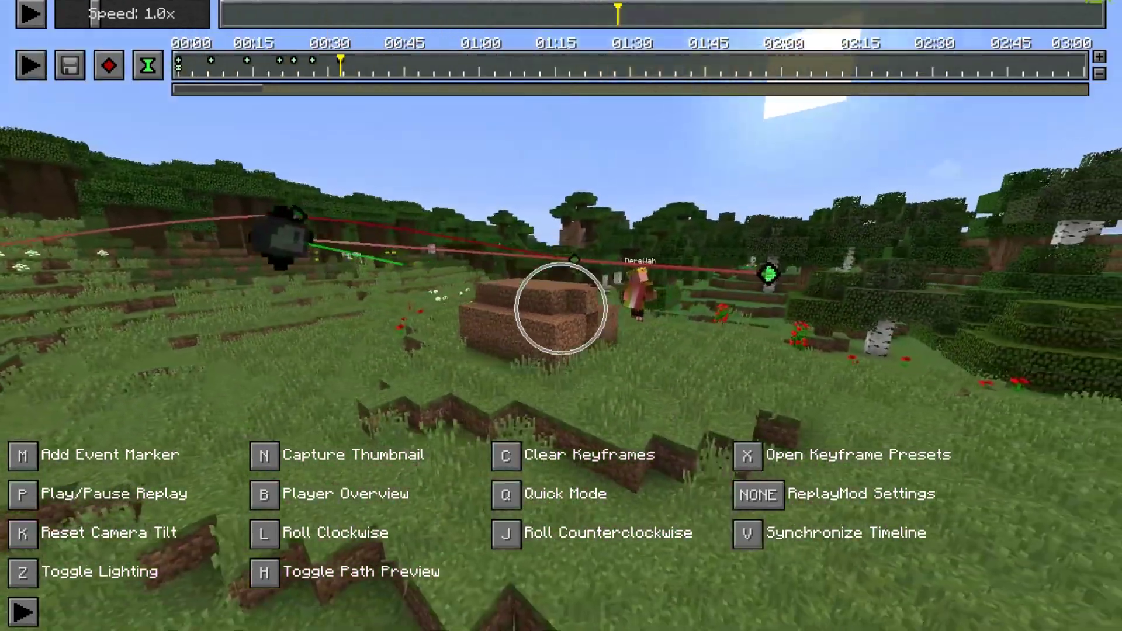
Advance the replay, bring the camera around to the hut's entrance and add an eighth position keyframe near 00:35
{"action": "key", "text": "d"}
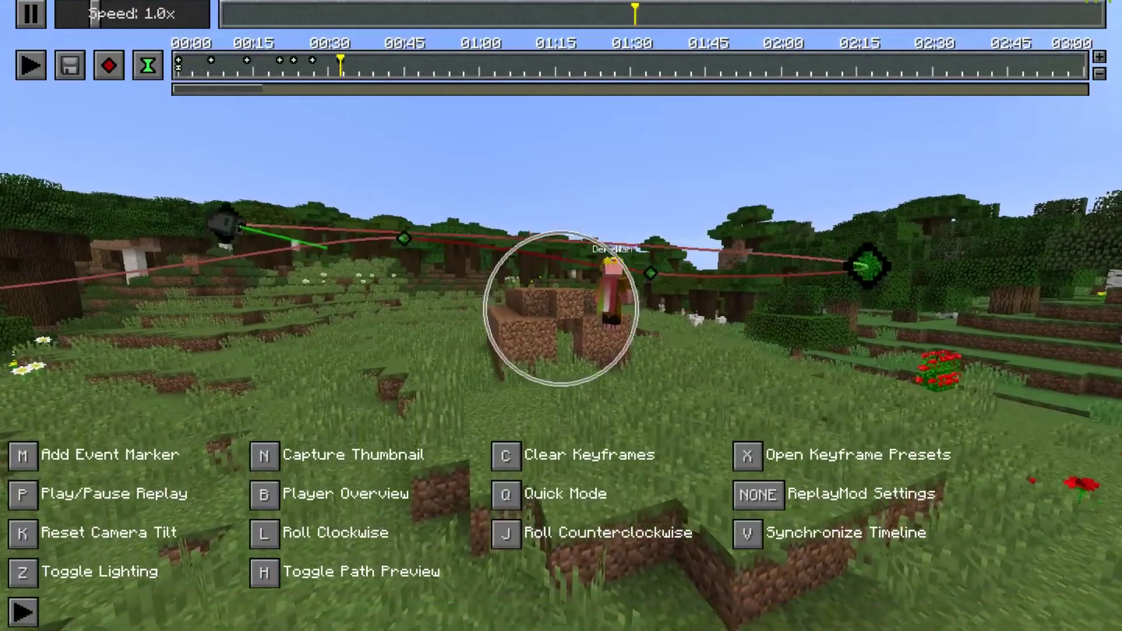
{"action": "key", "text": "shift"}
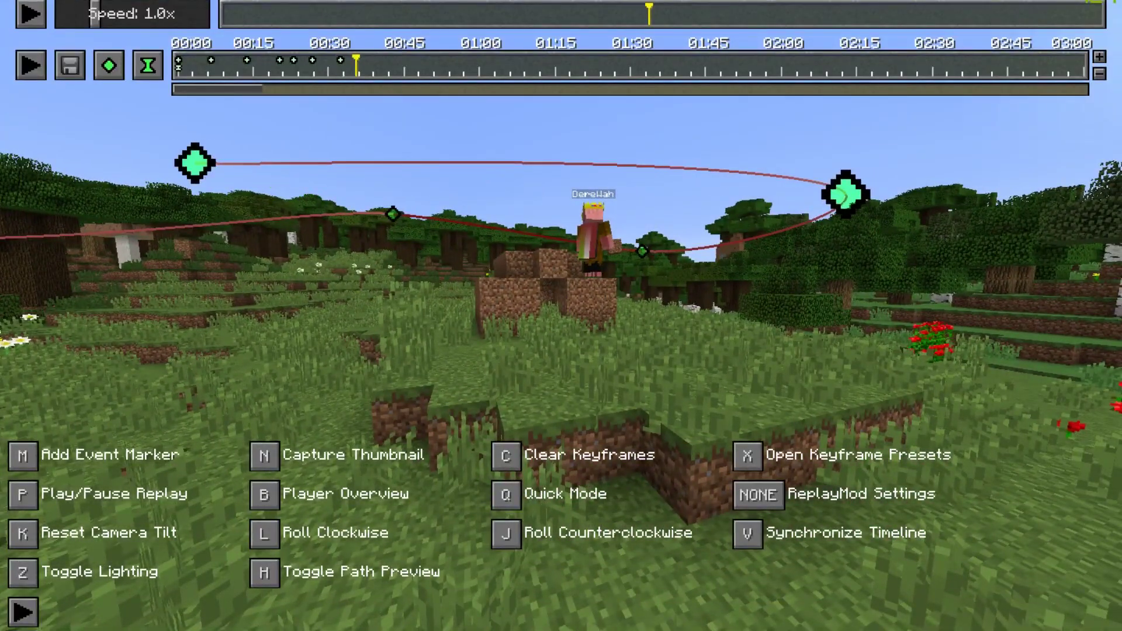
{"action": "left_click", "coordinate": [115, 75]}
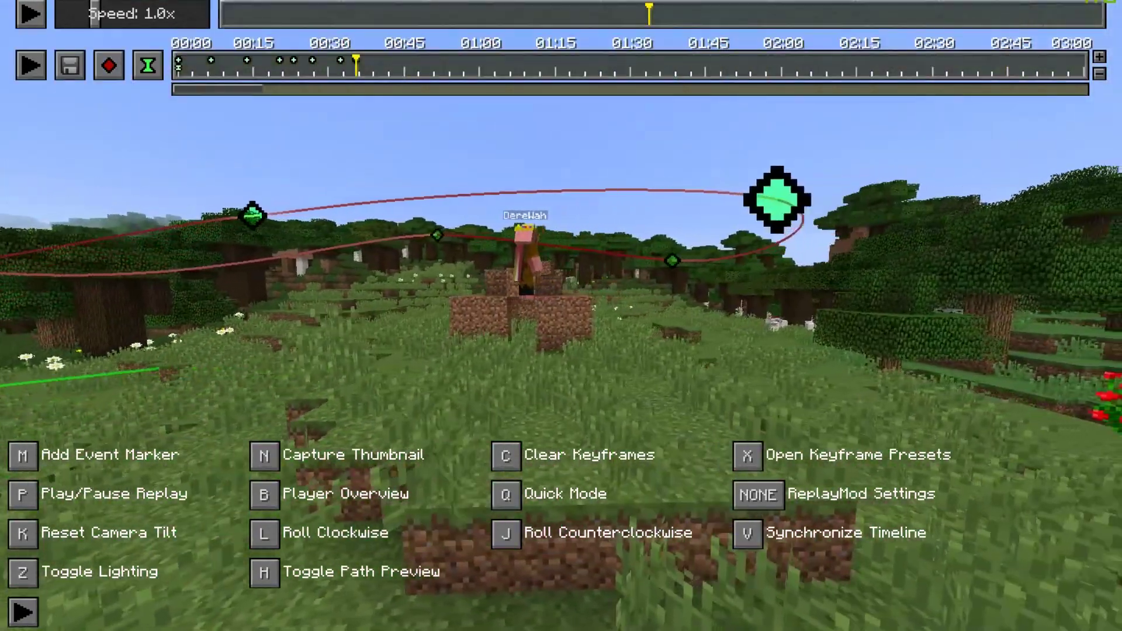
Follow the player into the dirt hut, pause the replay and add a ninth position keyframe inside, facing the doorway, near 00:39
{"action": "key", "text": "w"}
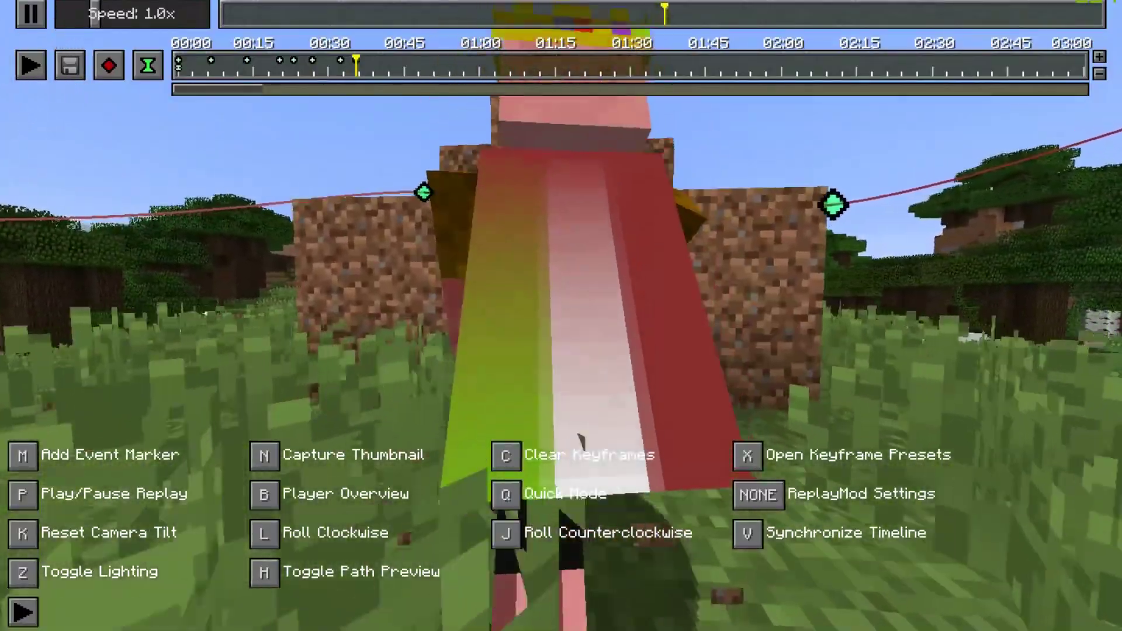
{"action": "key", "text": "w"}
{"action": "key", "text": "p"}
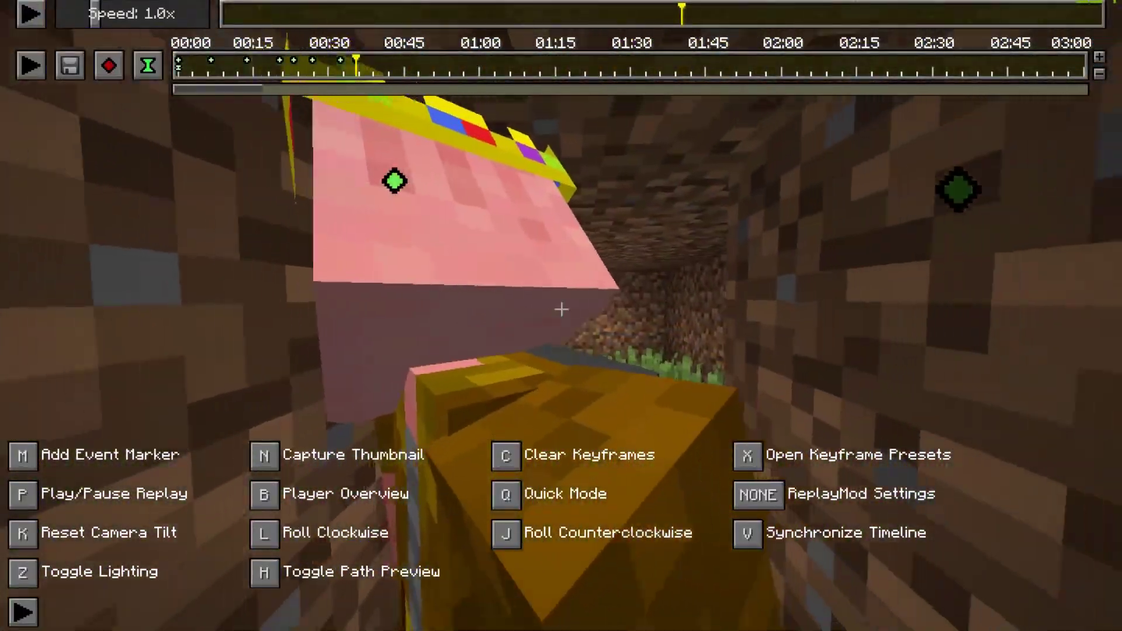
{"action": "key", "text": "s"}
{"action": "key", "text": "w"}
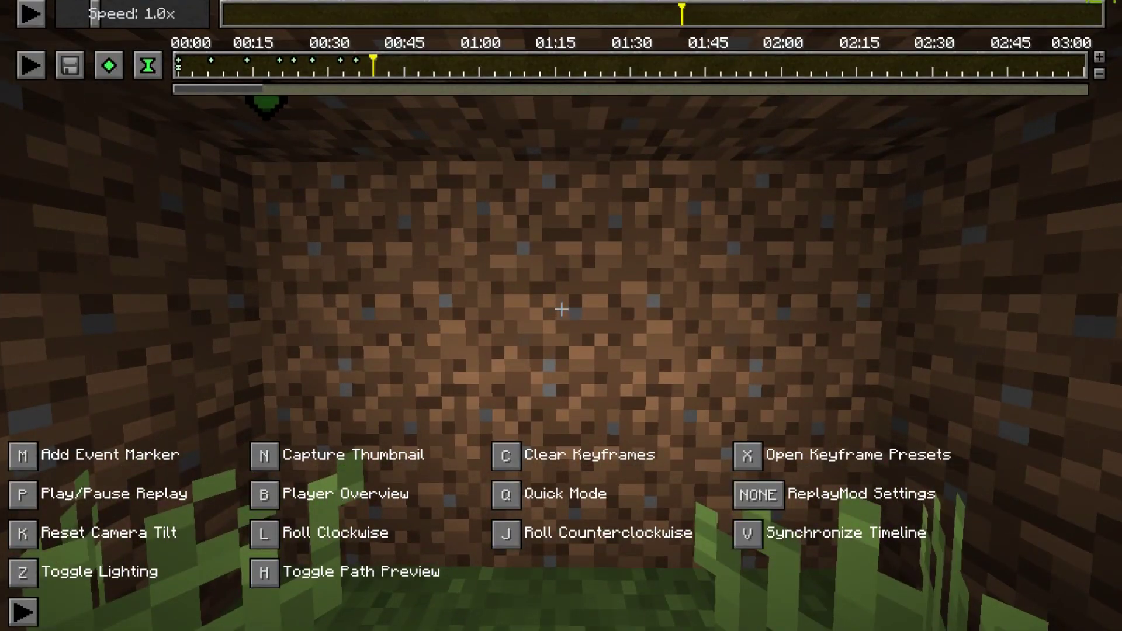
{"action": "key", "text": "s"}
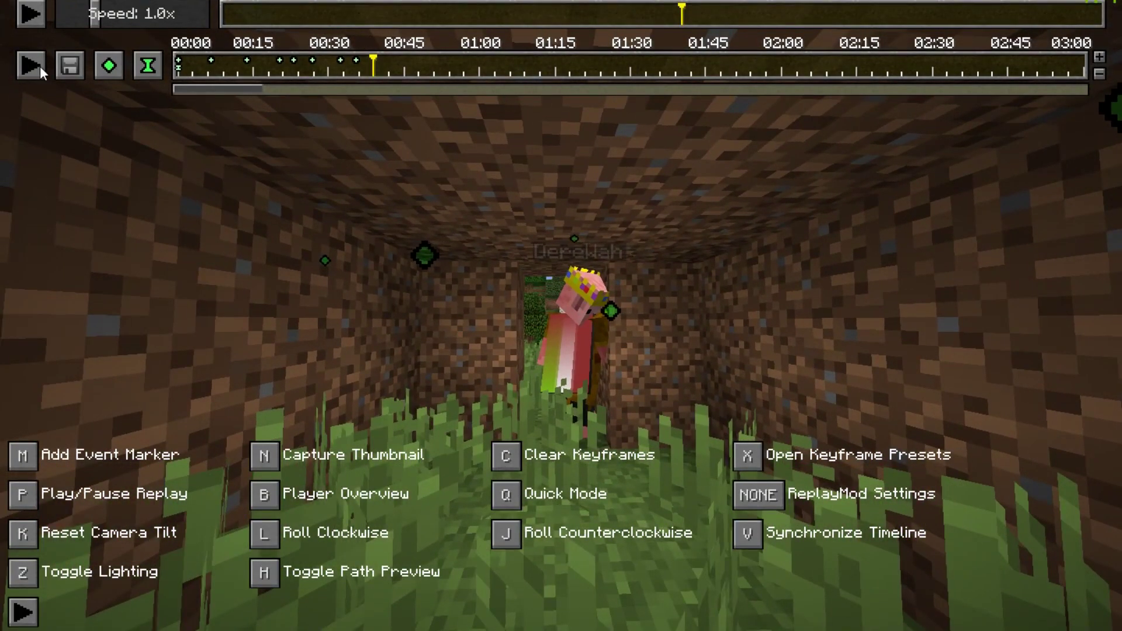
{"action": "left_click", "coordinate": [96, 59]}
{"action": "key", "text": "t"}
Fly the camera out of the hut and move the path cursor back to just before the last position keyframe
{"action": "key", "text": "w"}
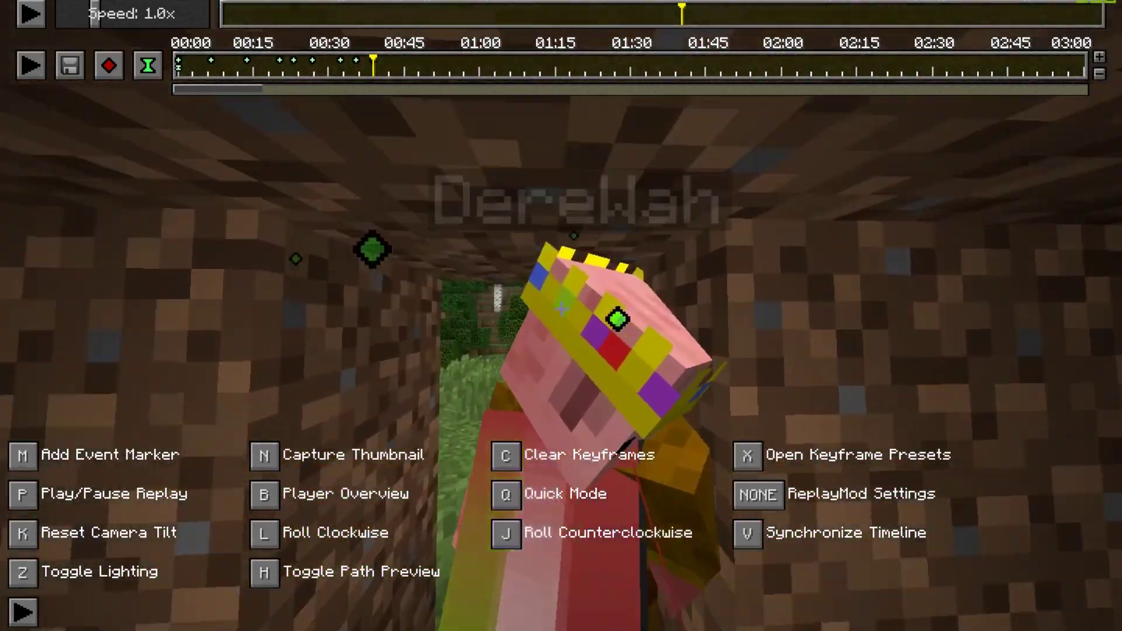
{"action": "key", "text": "a"}
{"action": "key", "text": "s"}
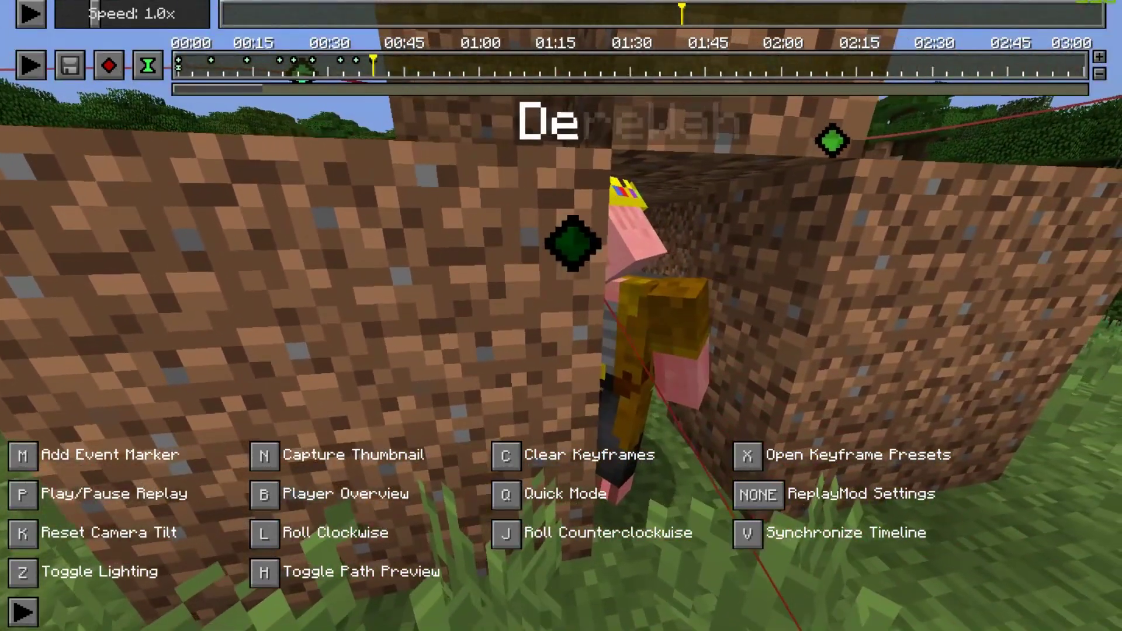
{"action": "key", "text": "w"}
{"action": "key", "text": "d"}
{"action": "key", "text": "a"}
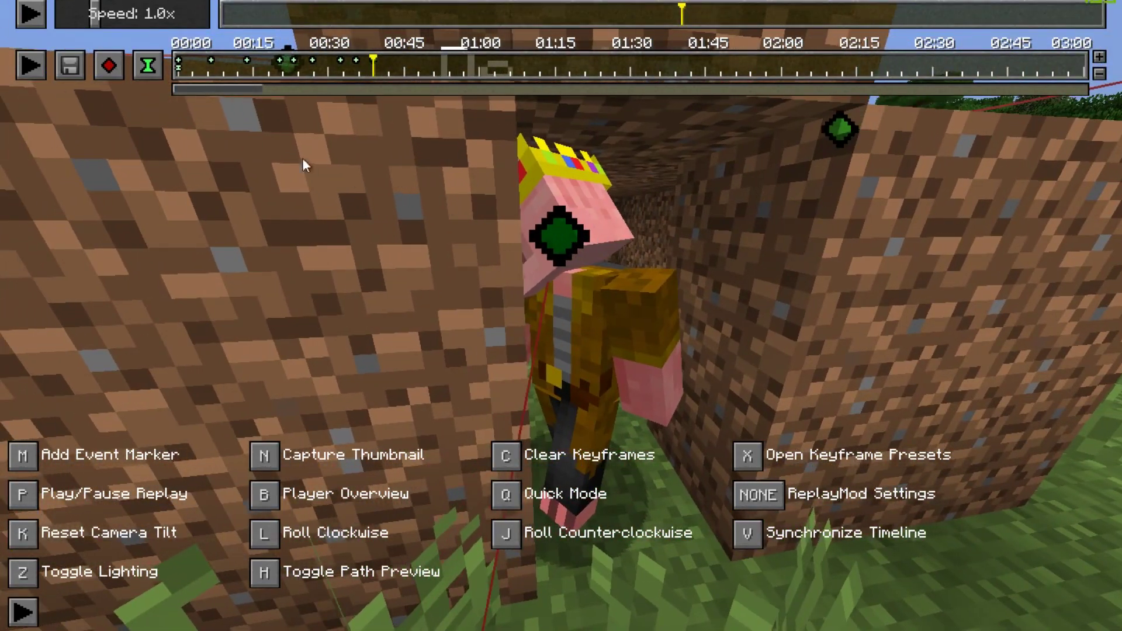
{"action": "key", "text": "t"}
{"action": "key", "text": "a"}
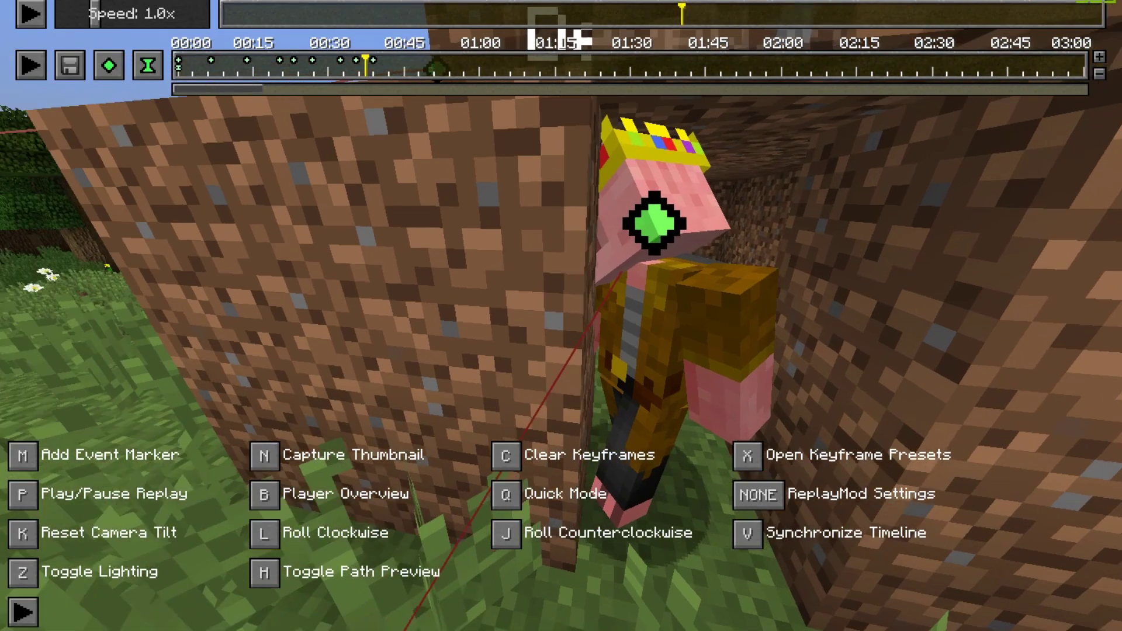
{"action": "key", "text": "s"}
{"action": "key", "text": "a"}
{"action": "key", "text": "d"}
{"action": "key", "text": "t"}
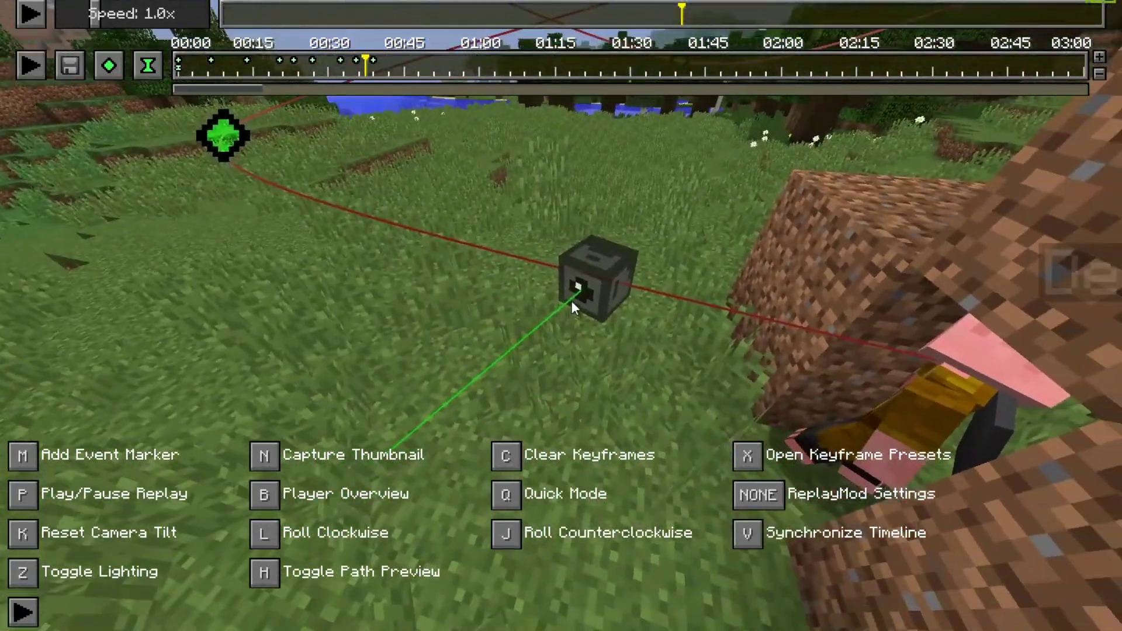
Move the path cursor to 00:38 and add a position keyframe with the camera outside the hut, aimed through the doorway
{"action": "left_click_drag", "start_coordinate": [366, 71], "coordinate": [370, 65]}
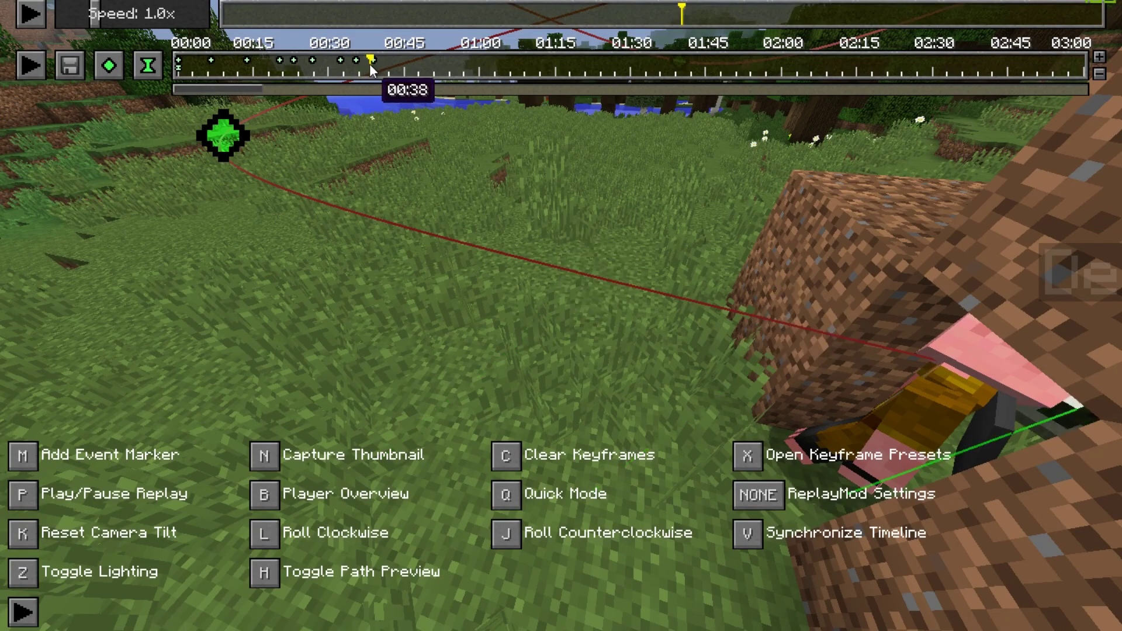
{"action": "key", "text": "t"}
{"action": "key", "text": "s"}
{"action": "key", "text": "w"}
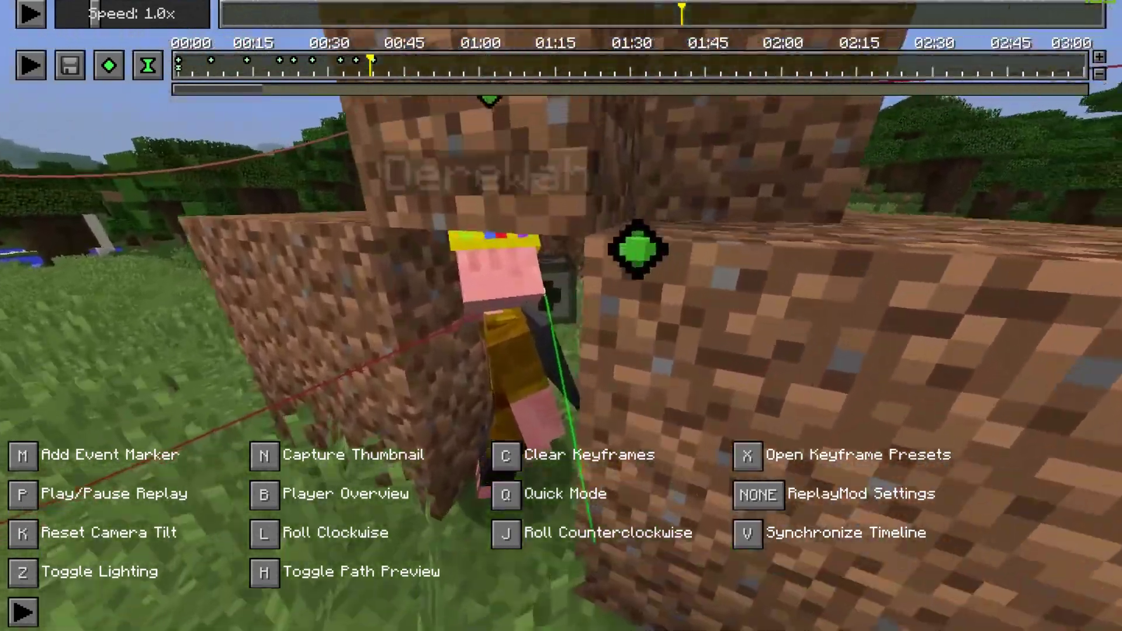
{"action": "key", "text": "a"}
{"action": "key", "text": "w"}
{"action": "key", "text": "t"}
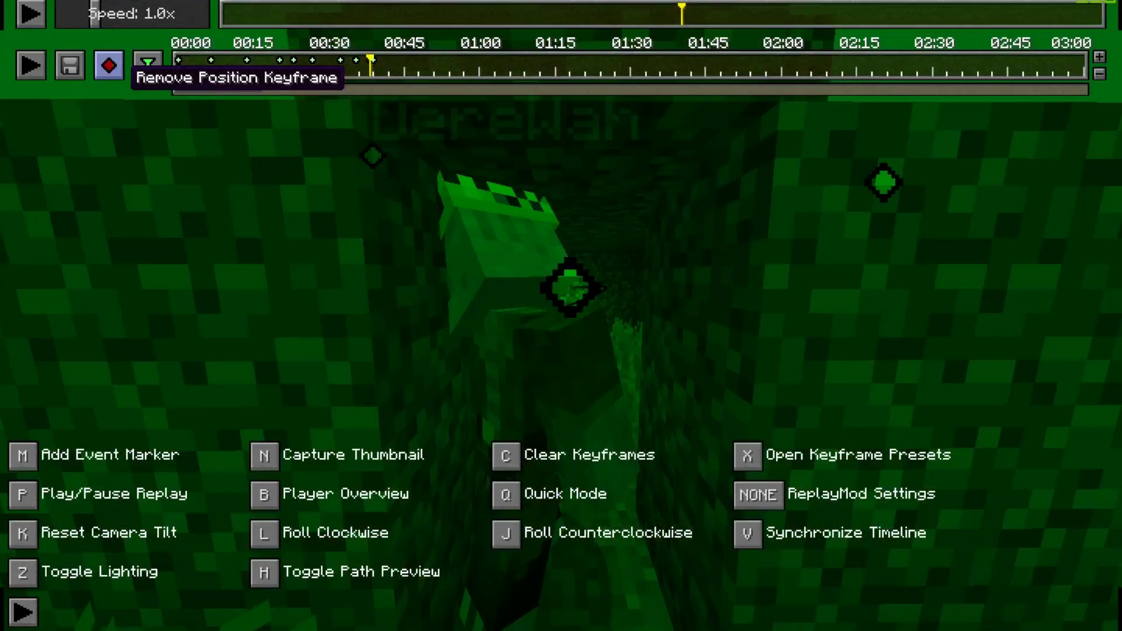
{"action": "left_click", "coordinate": [108, 65]}
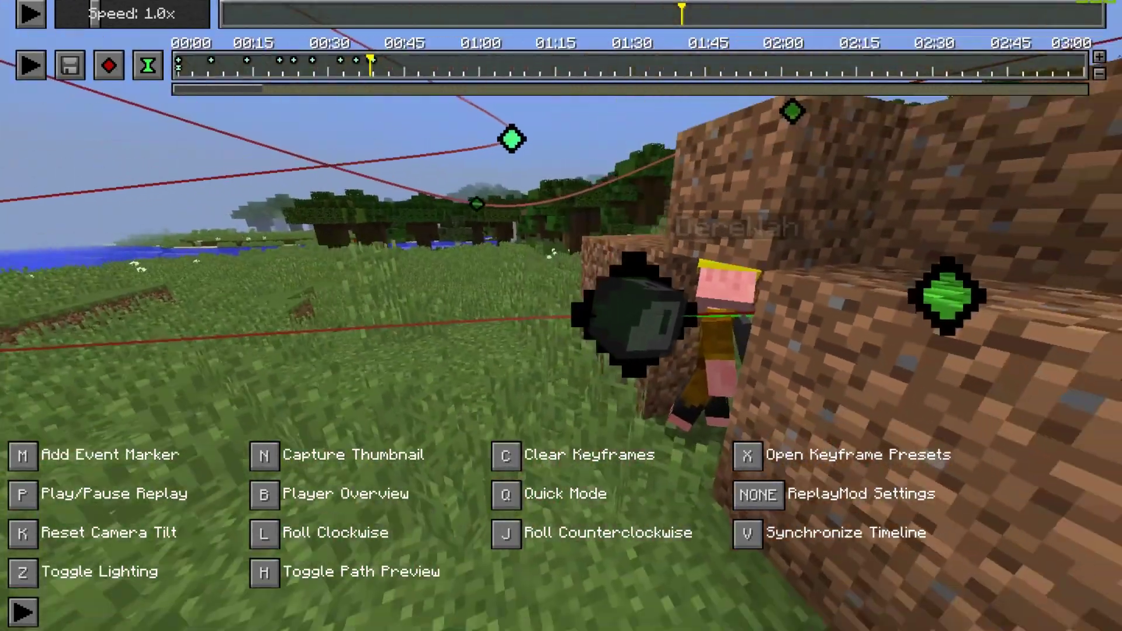
Fly the camera well back from the dirt hut and add a position keyframe at 00:39
{"action": "key", "text": "s"}
{"action": "key", "text": "t"}
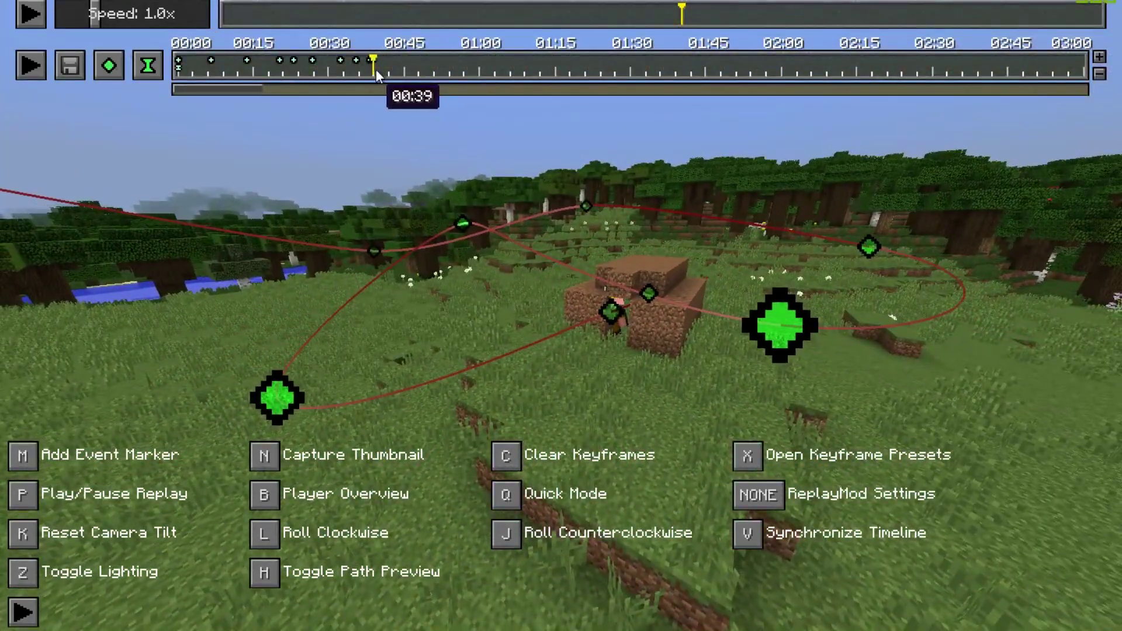
{"action": "left_click", "coordinate": [372, 62]}
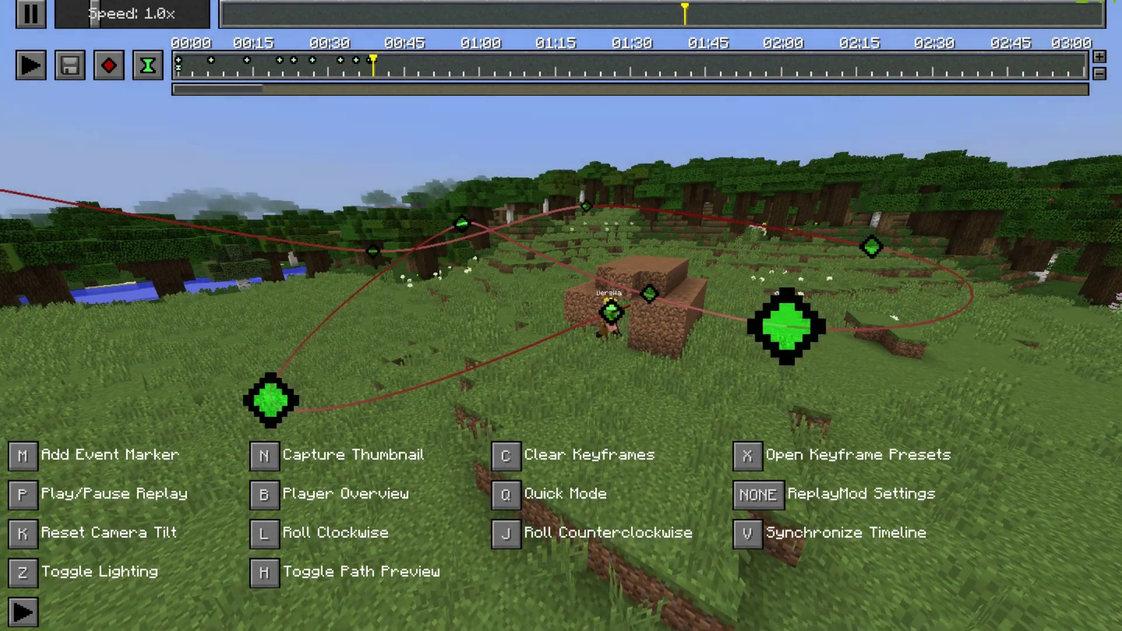
Advance the replay, centre the camera in front of the hut's entrance and add a position keyframe near 00:41
{"action": "key", "text": "w"}
{"action": "key", "text": "p"}
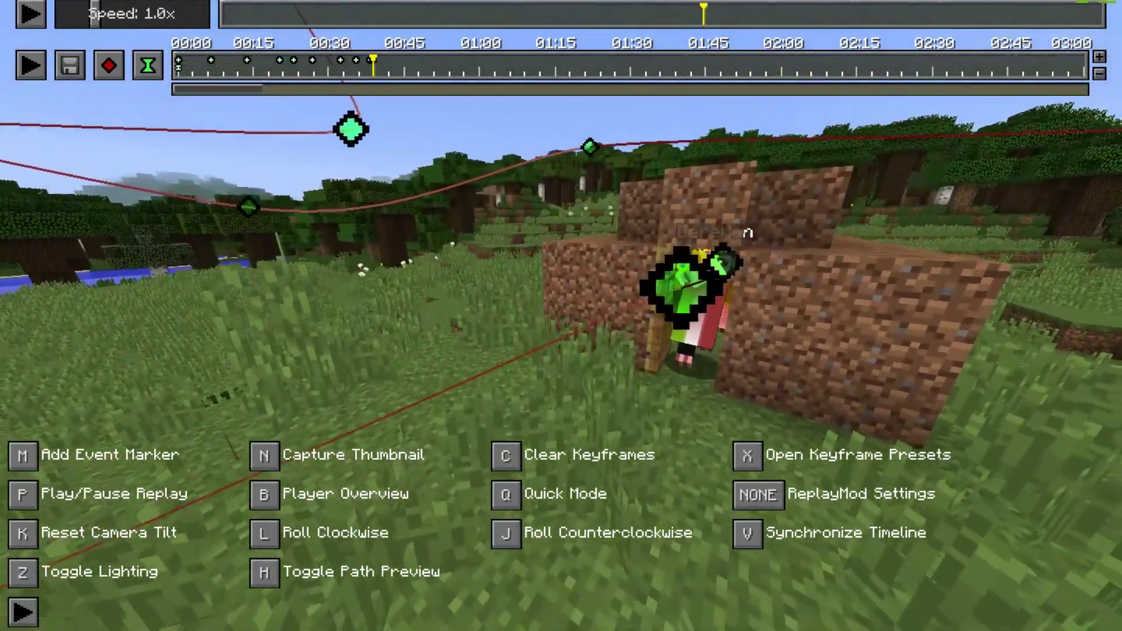
{"action": "key", "text": "a"}
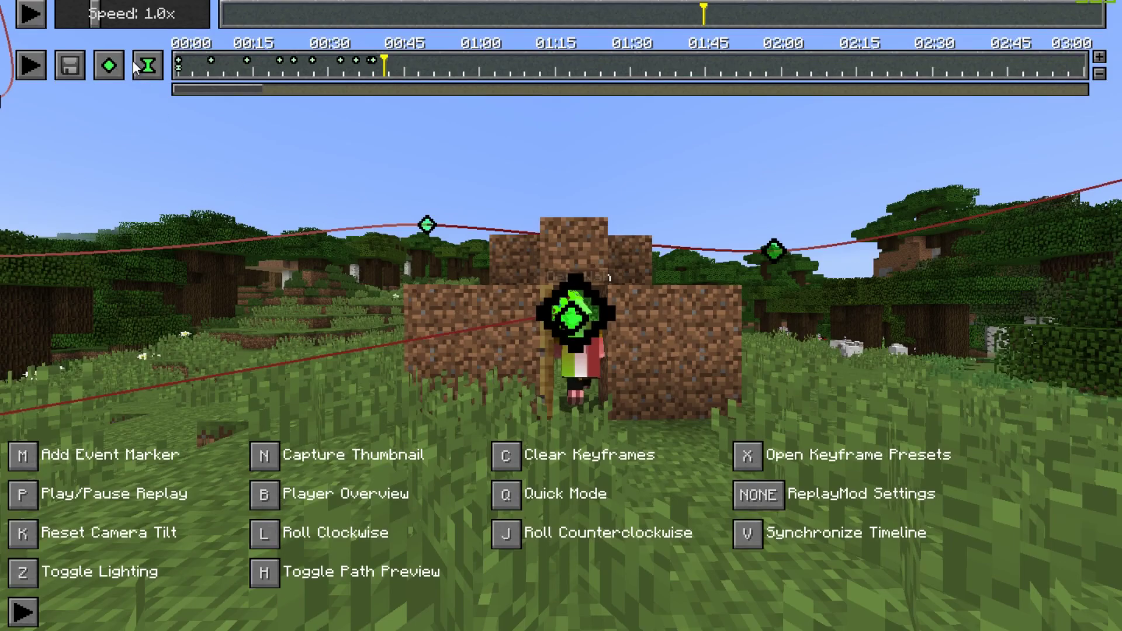
{"action": "left_click", "coordinate": [112, 66]}
Advance the replay, raise the camera high above the hut looking down and add a position keyframe near 00:48
{"action": "key", "text": "d"}
{"action": "key", "text": "p"}
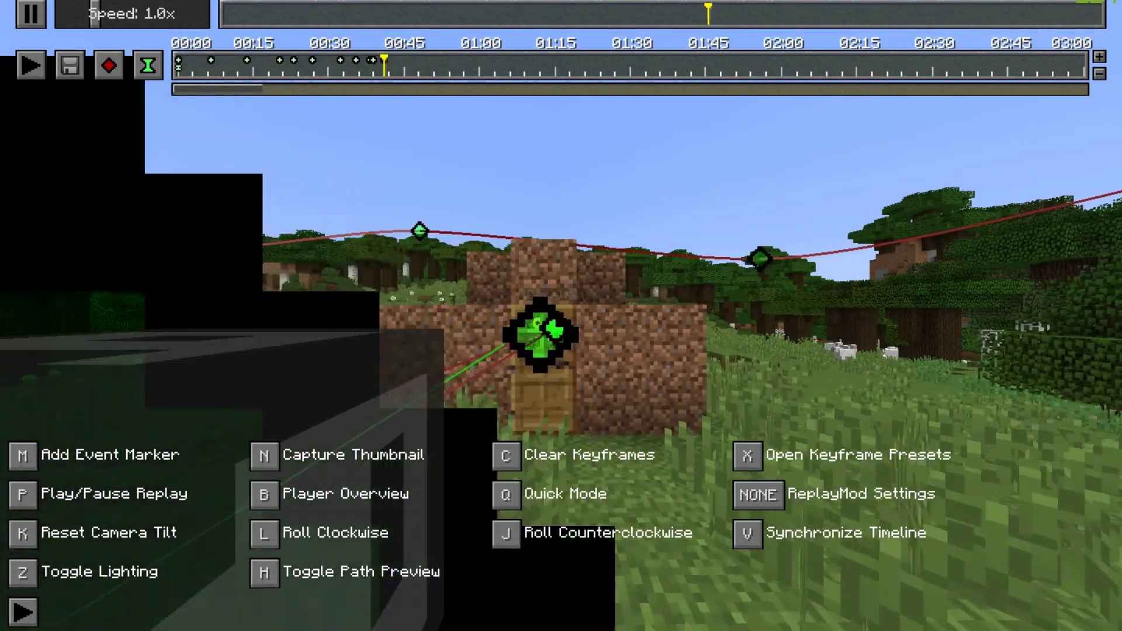
{"action": "key", "text": "w"}
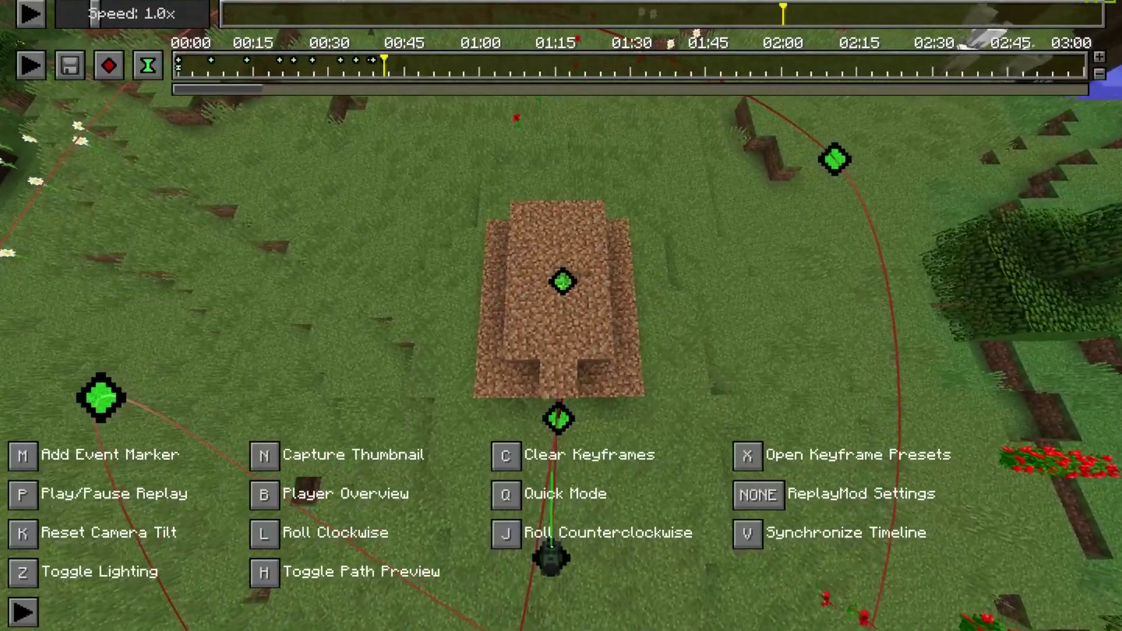
{"action": "left_click", "coordinate": [424, 65]}
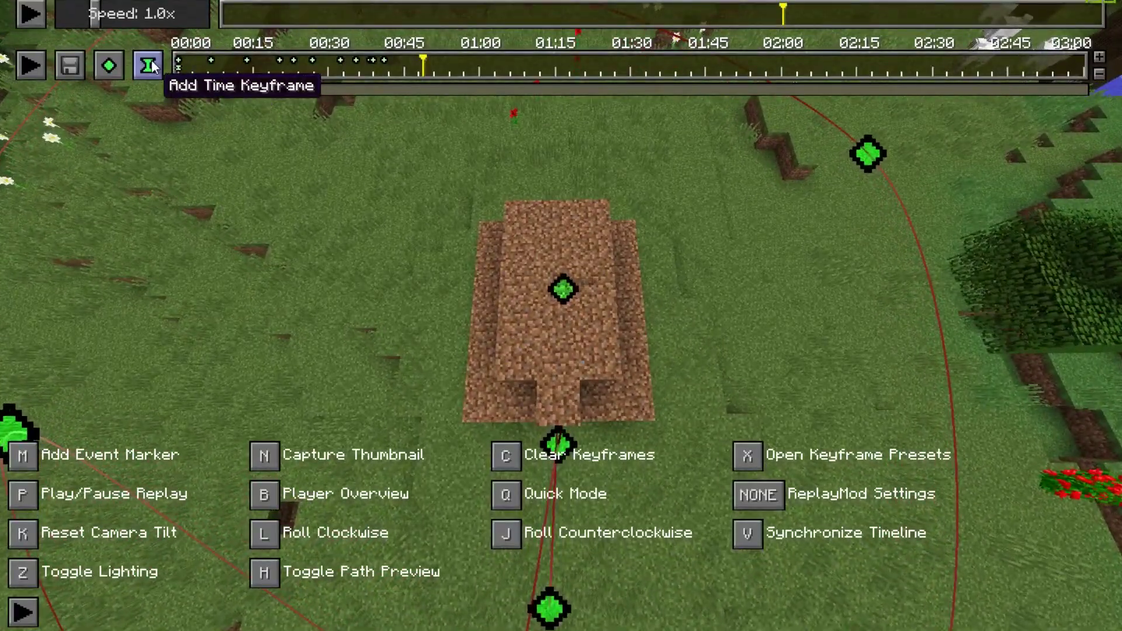
{"action": "left_click", "coordinate": [109, 65]}
{"action": "key", "text": "t"}
Resume the replay and bring the camera over the roof down to ground level behind the hut
{"action": "key", "text": "s"}
{"action": "key", "text": "p"}
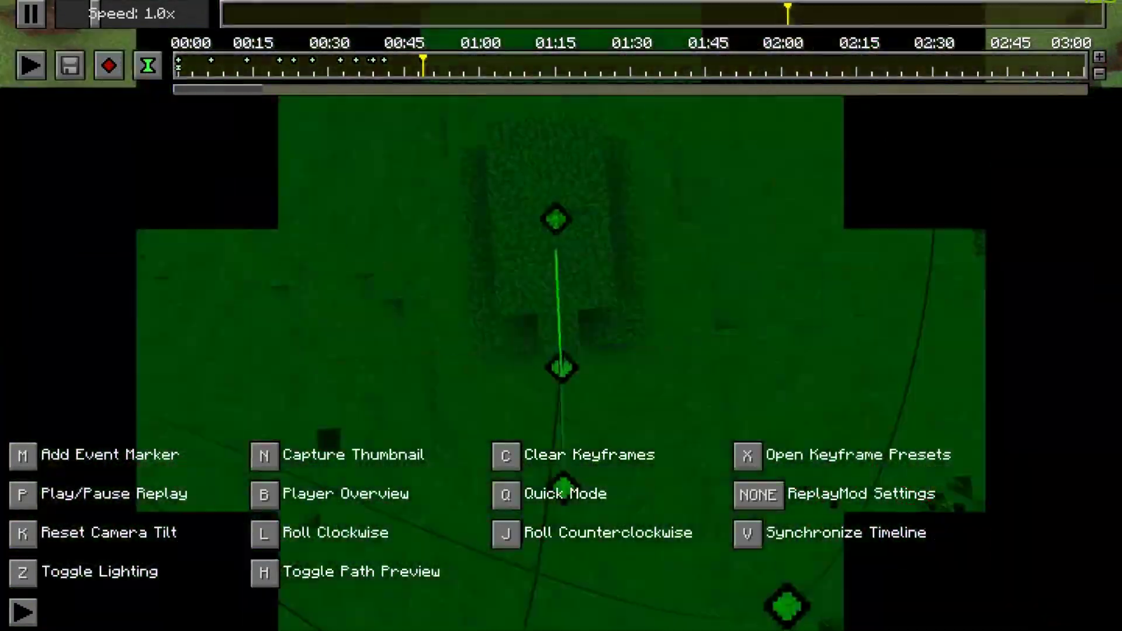
{"action": "key", "text": "s"}
{"action": "key", "text": "w"}
{"action": "key", "text": "s"}
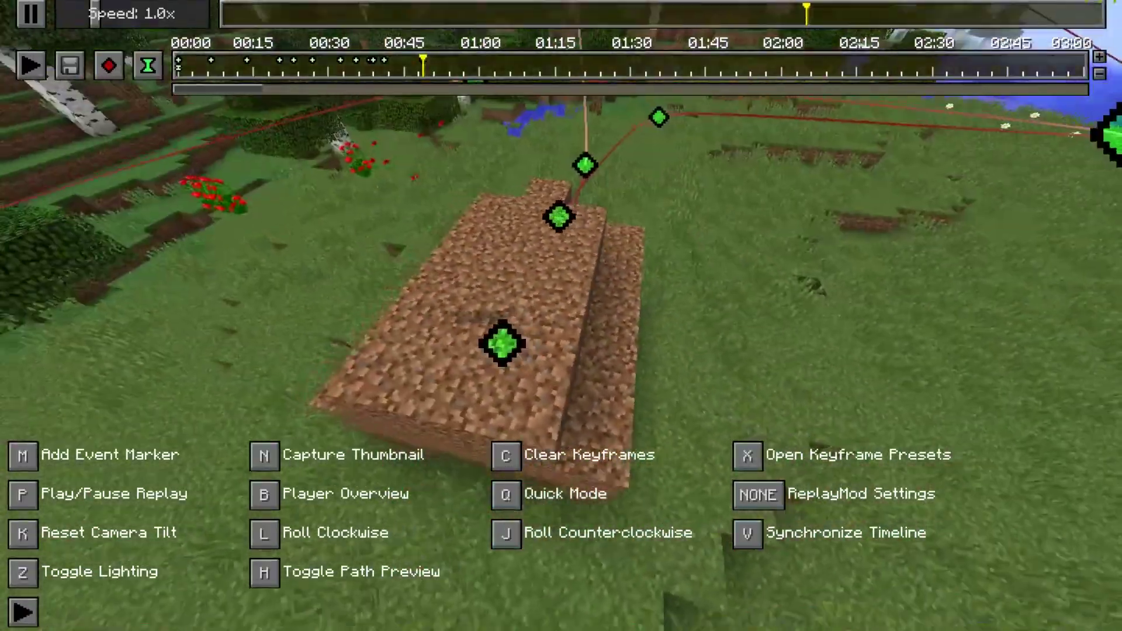
{"action": "key", "text": "shift"}
{"action": "key", "text": "w"}
{"action": "key", "text": "s"}
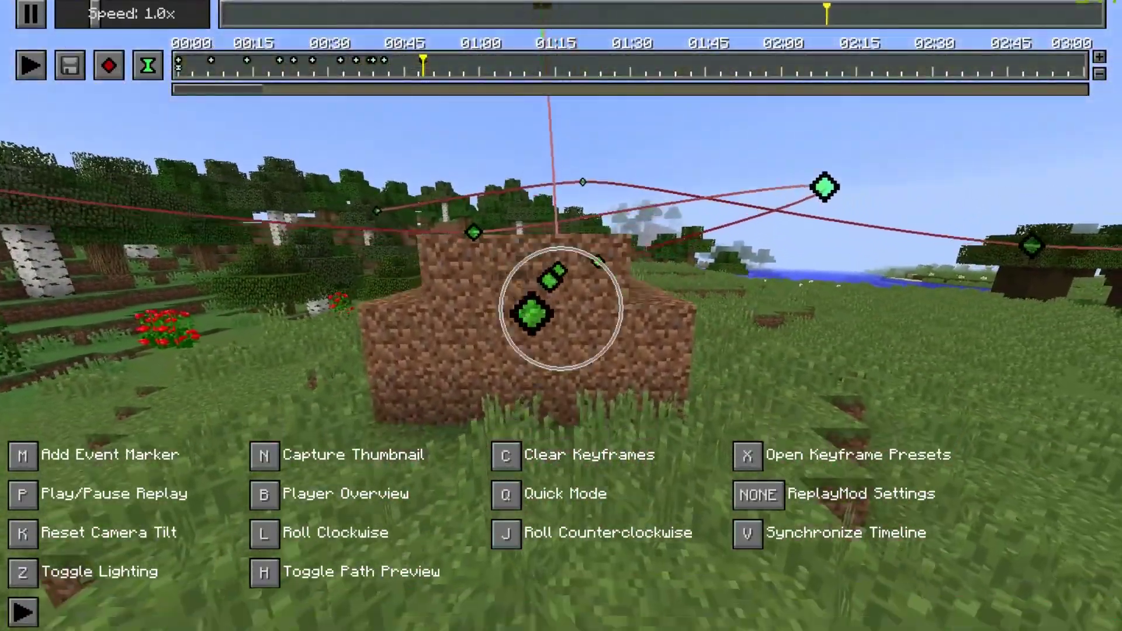
Back the camera away from the hut's rear wall, pause the replay and add a position keyframe near 00:55
{"action": "key", "text": "shift"}
{"action": "key", "text": "s"}
{"action": "key", "text": "space"}
{"action": "key", "text": "a"}
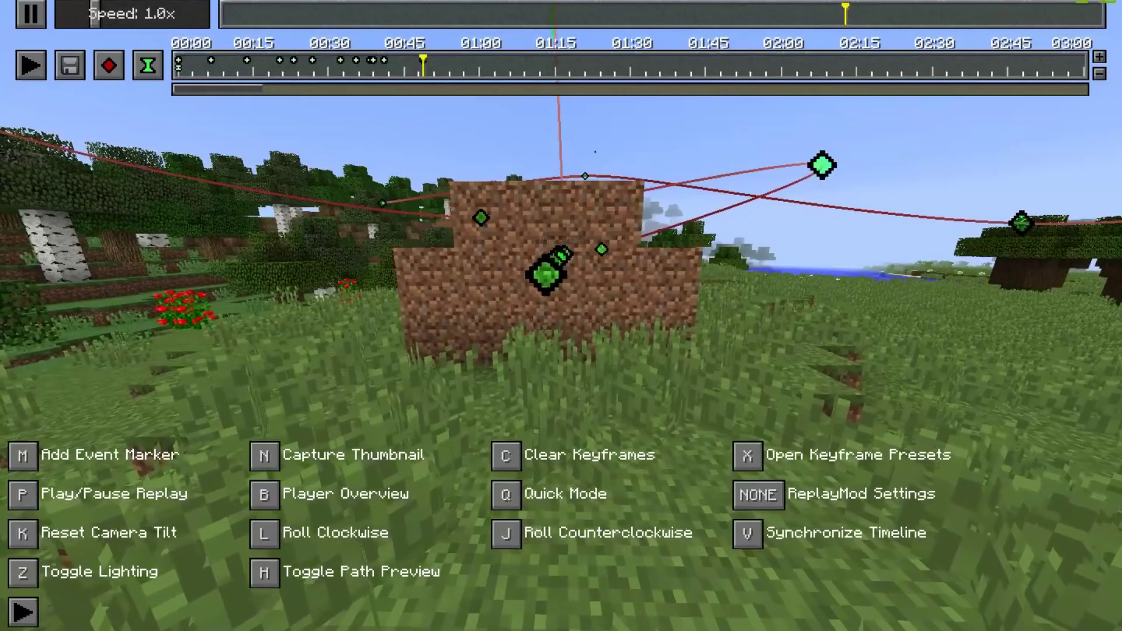
{"action": "key", "text": "b"}
{"action": "key", "text": "Escape"}
{"action": "left_click", "coordinate": [105, 58]}
{"action": "key", "text": "Escape"}
{"action": "key", "text": "s"}
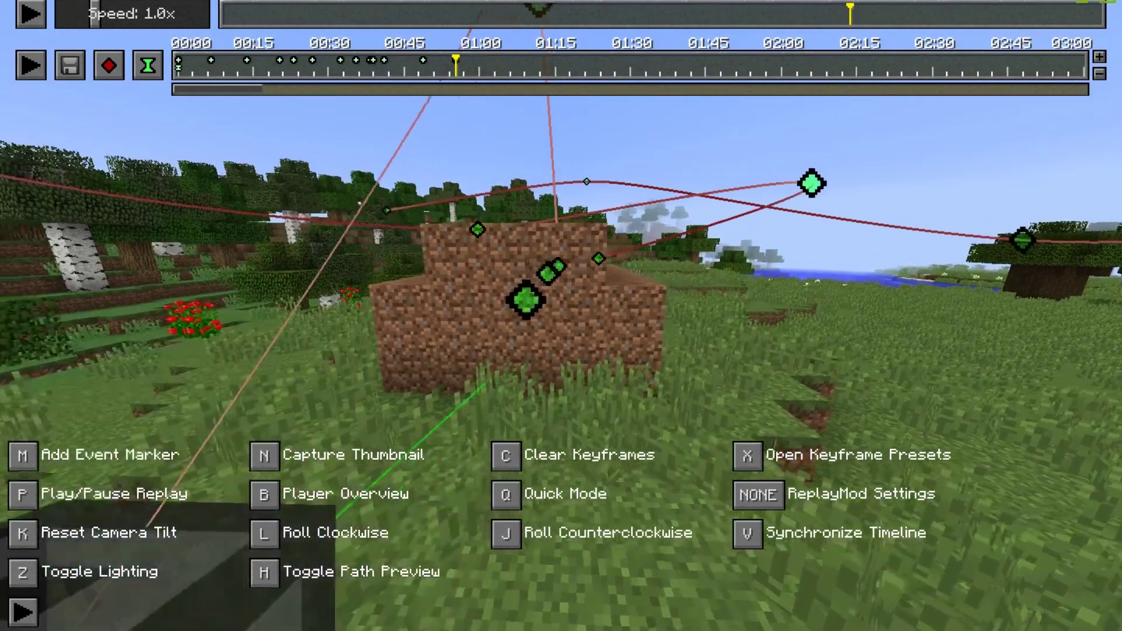
Roll the camera counterclockwise above the field behind the hut and reset its tilt
{"action": "key", "text": "d"}
{"action": "key", "text": "space"}
{"action": "key", "text": "j"}
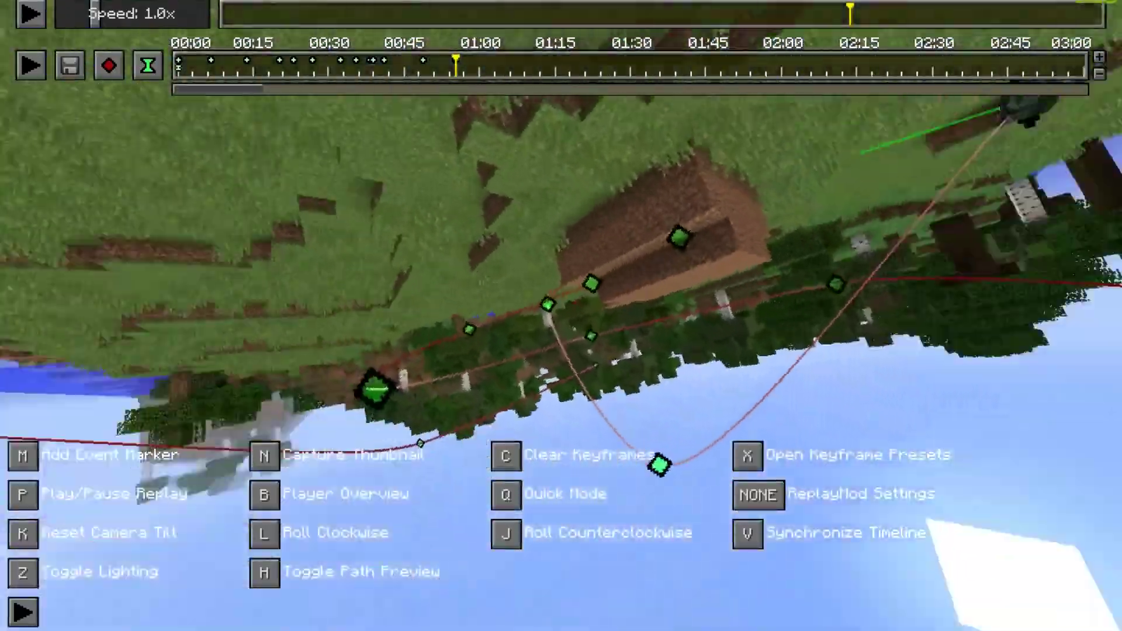
{"action": "key", "text": "k"}
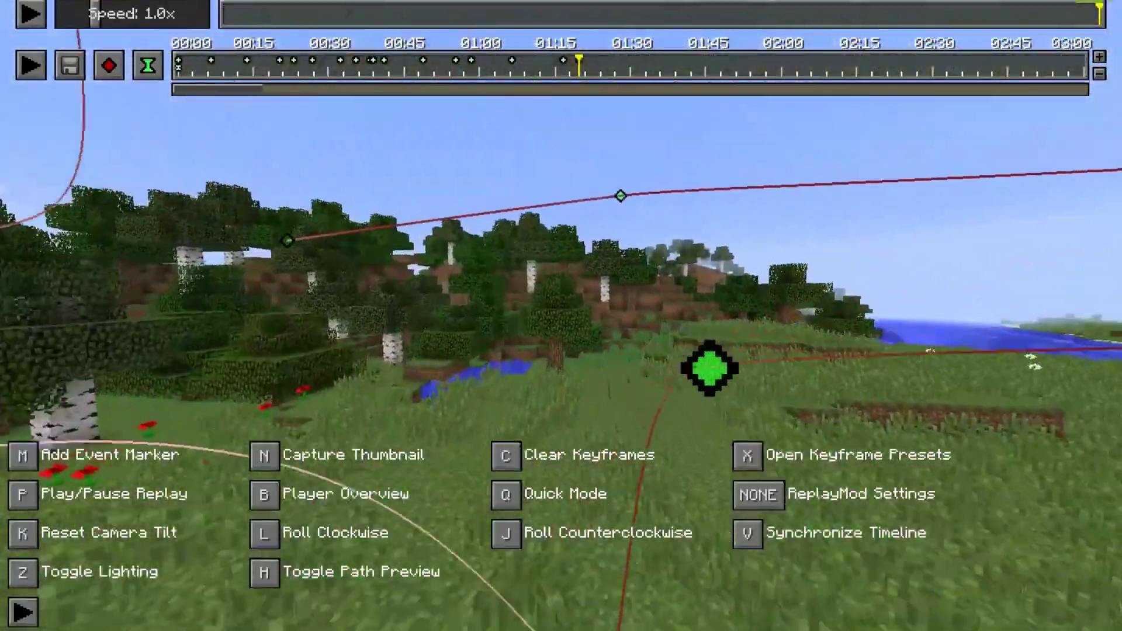
Add a time keyframe at 01:19 on the path timeline, with the replay at its end
{"action": "key", "text": "w"}
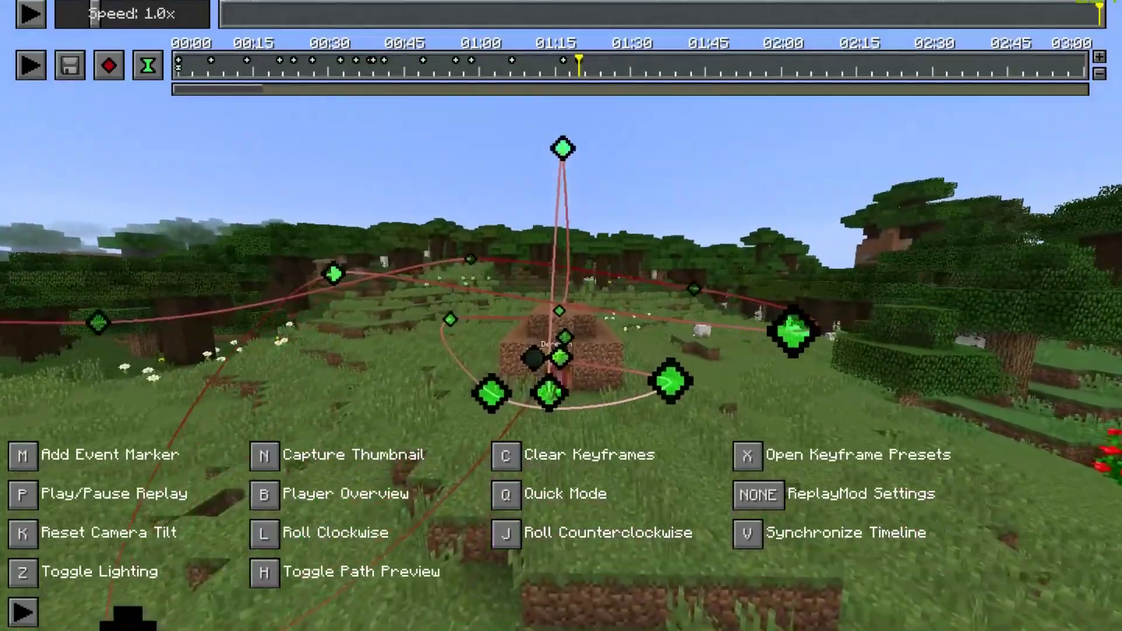
{"action": "key", "text": "t"}
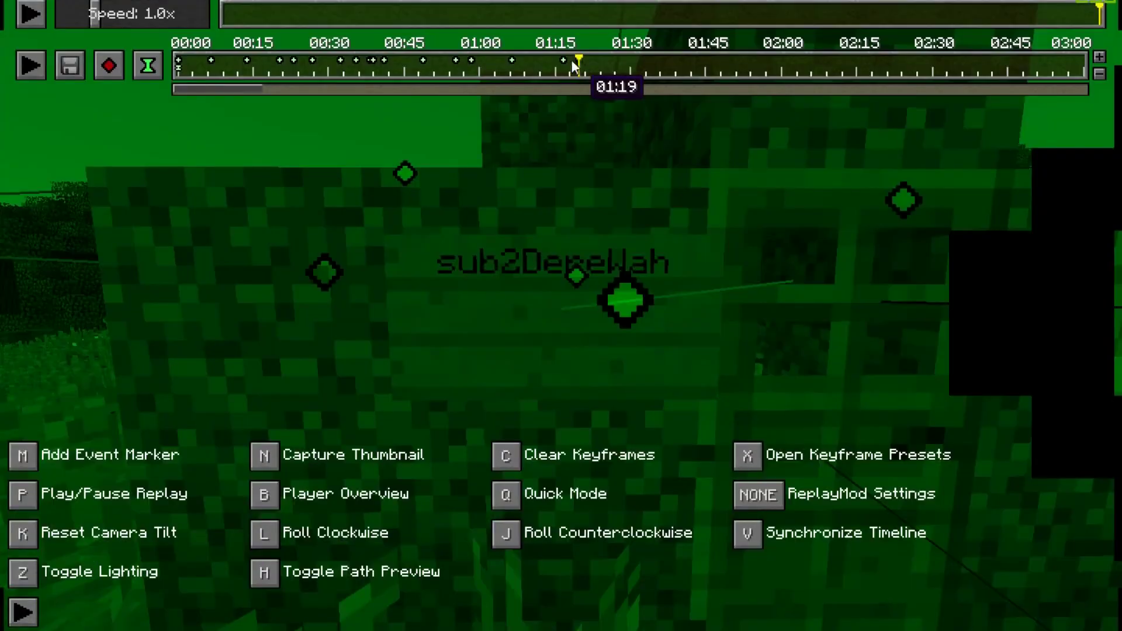
{"action": "left_click", "coordinate": [148, 66]}
{"action": "key", "text": "t"}
{"action": "key", "text": "space"}
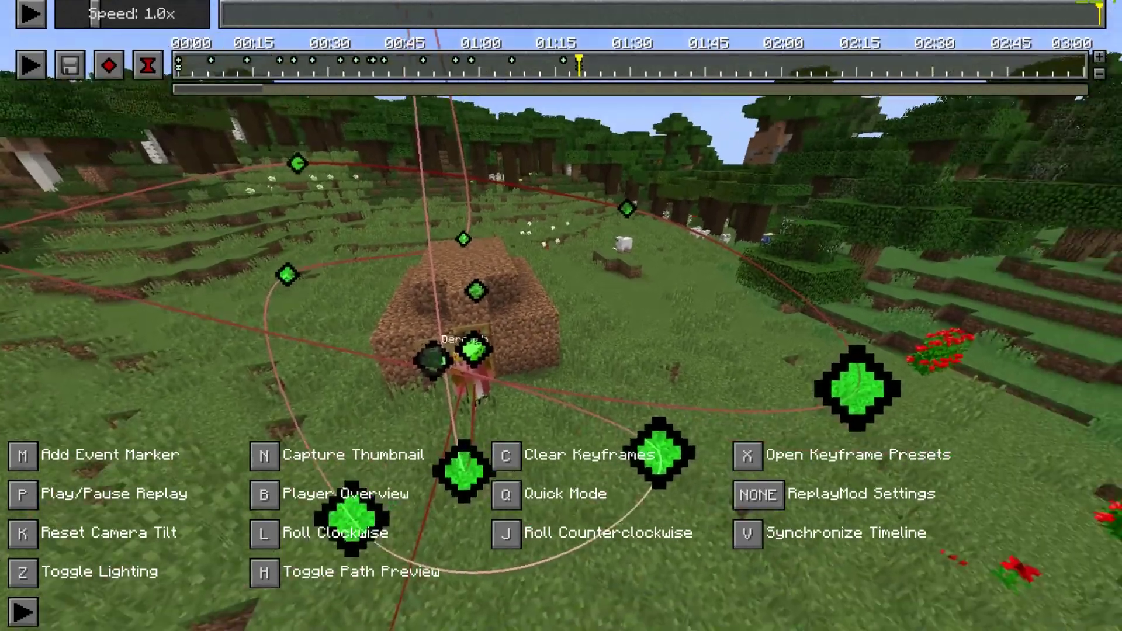
Save the current camera path to the keyframe repository as "wdkasdj"
{"action": "key", "text": "x"}
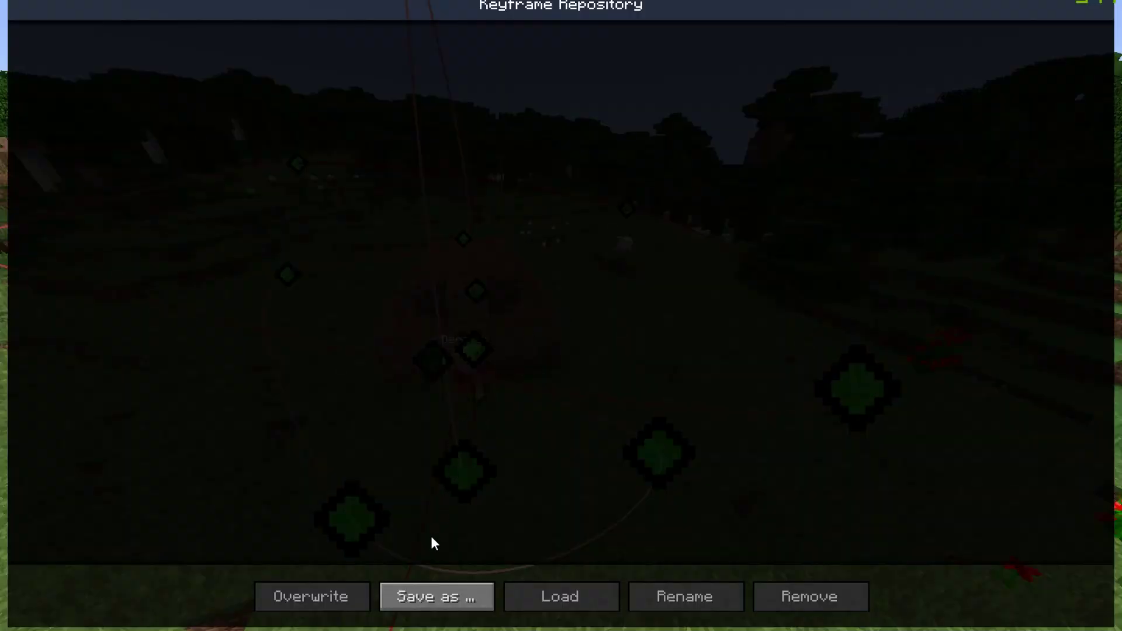
{"action": "left_click", "coordinate": [426, 593]}
{"action": "type", "text": "wdkasdj"}
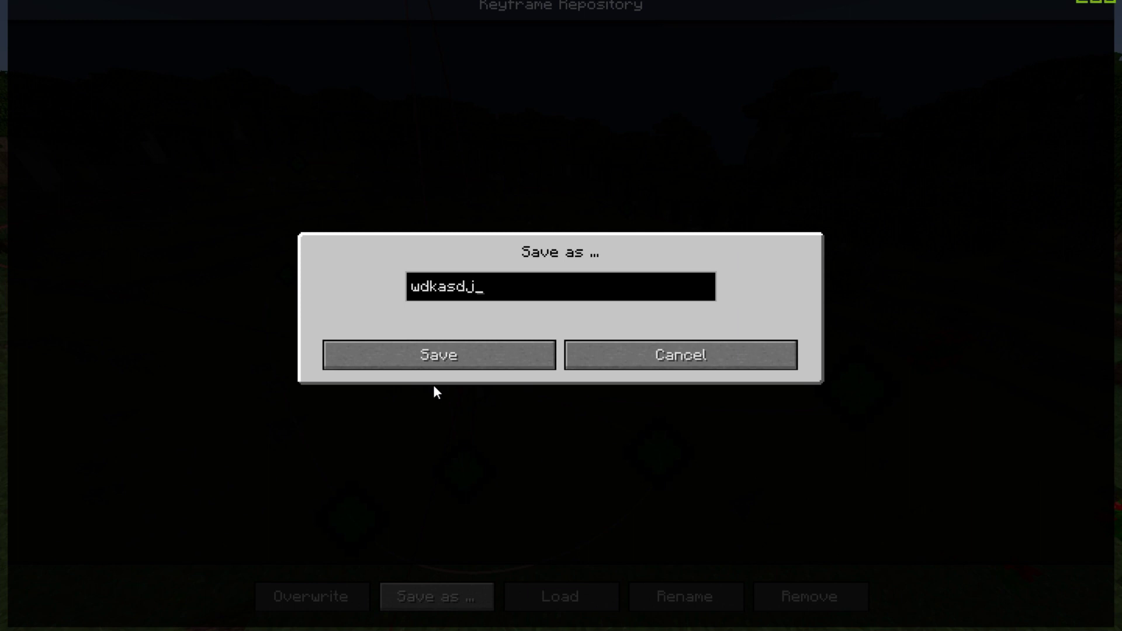
{"action": "left_click", "coordinate": [480, 364]}
{"action": "key", "text": "Escape"}
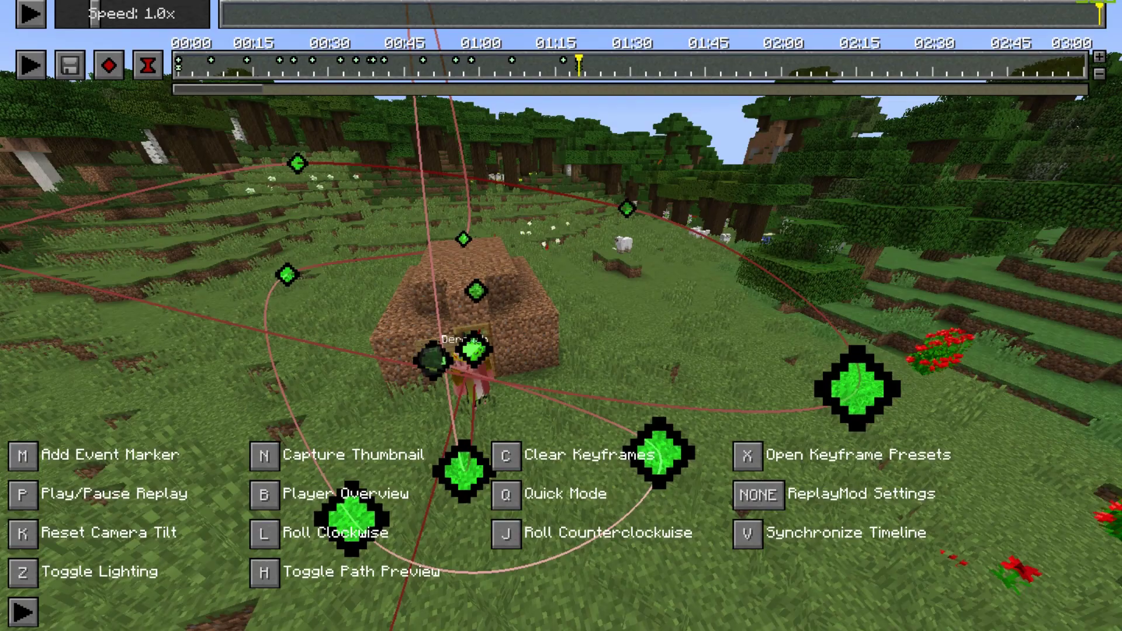
Load the saved "wdkasdj" preset from the keyframe repository
{"action": "key", "text": "w"}
{"action": "key", "text": "w"}
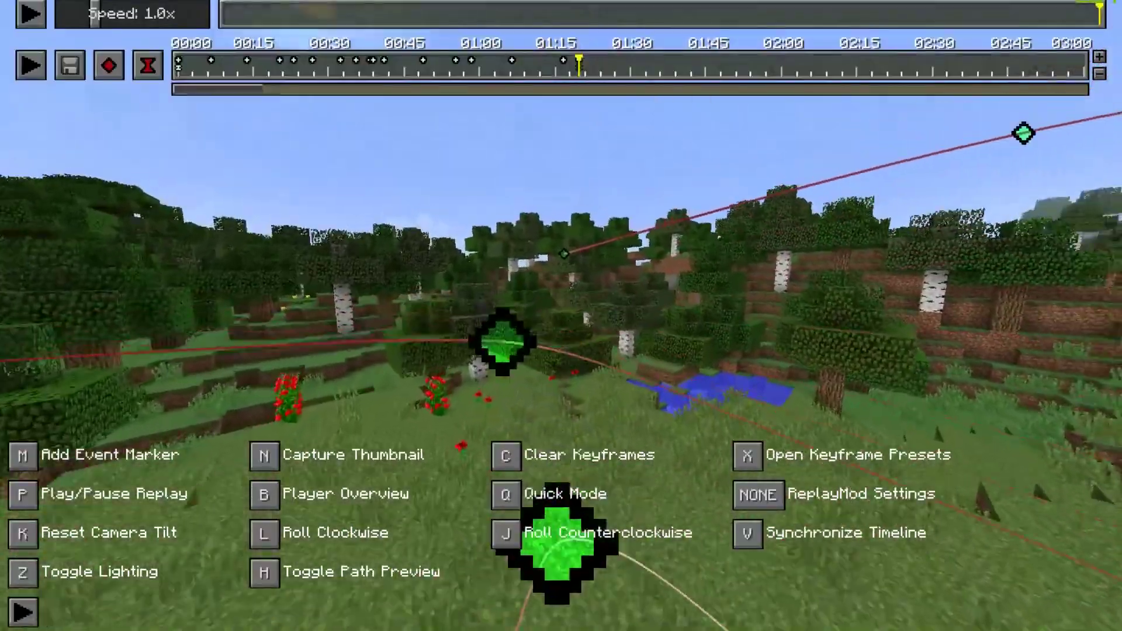
{"action": "key", "text": "x"}
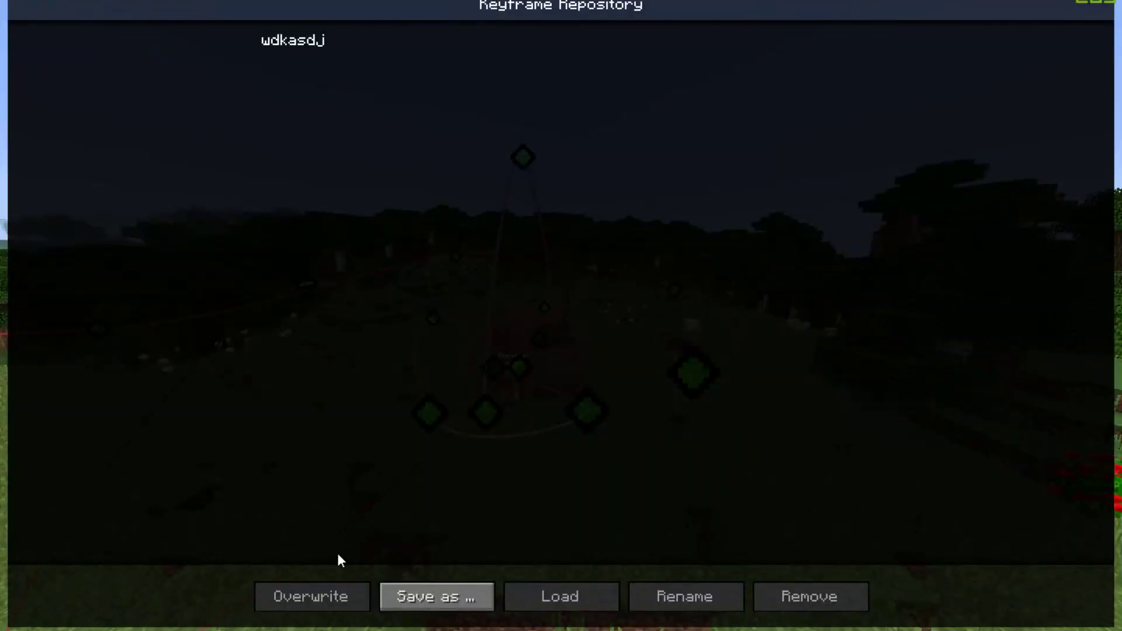
{"action": "left_click", "coordinate": [272, 50]}
{"action": "left_click", "coordinate": [580, 605]}
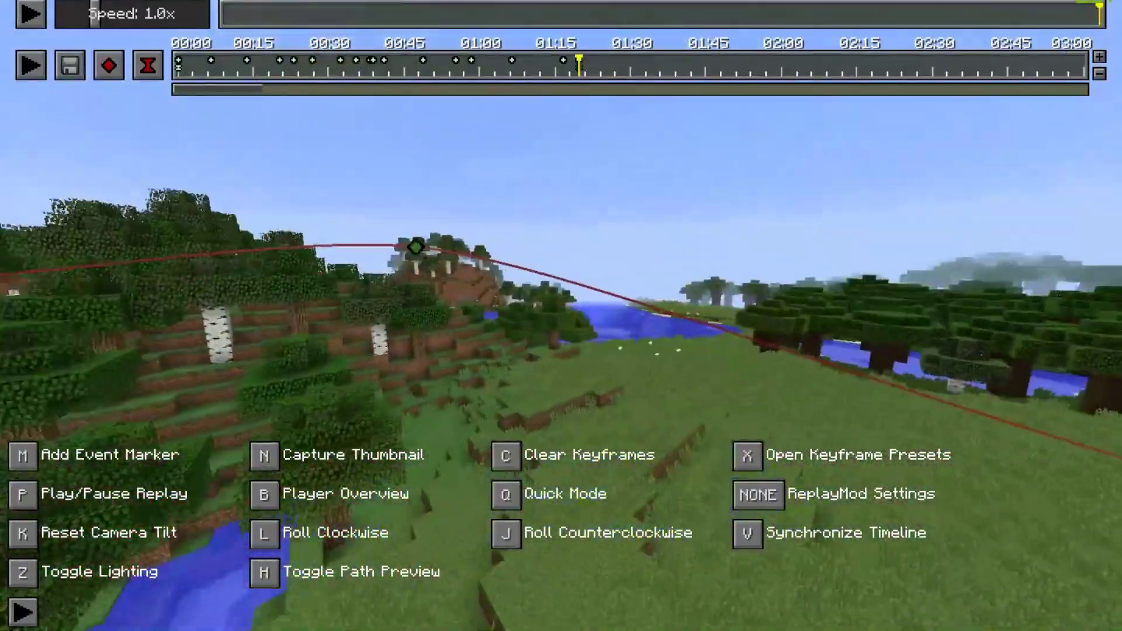
Look over the keyframes around the hut and play the whole camera path as a preview
{"action": "key", "text": "w"}
{"action": "key", "text": "d"}
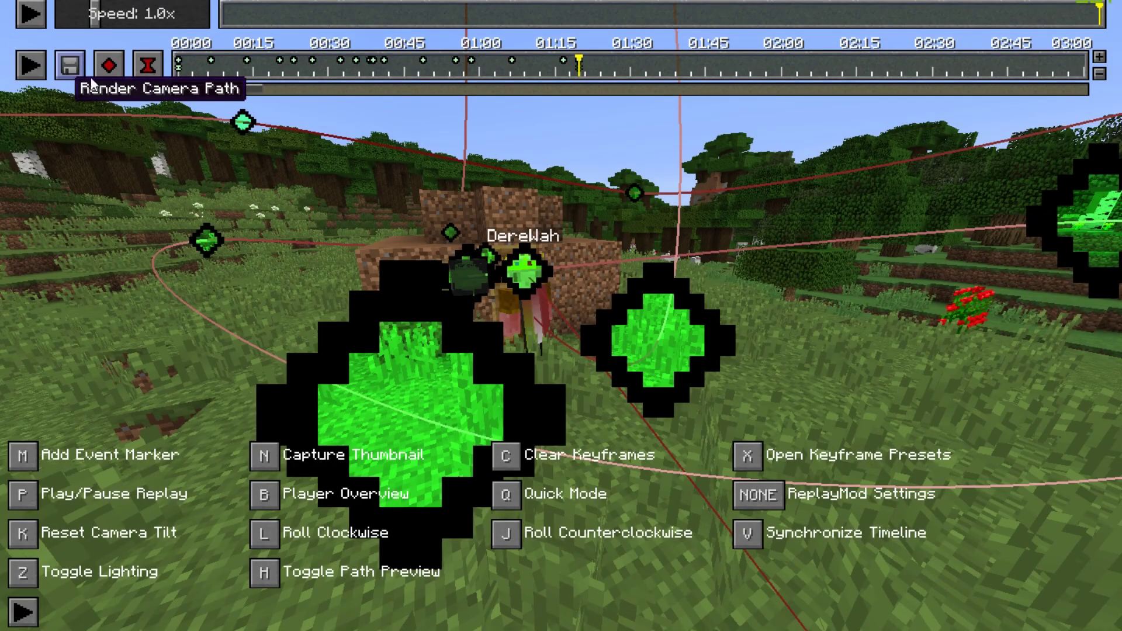
{"action": "key", "text": "d"}
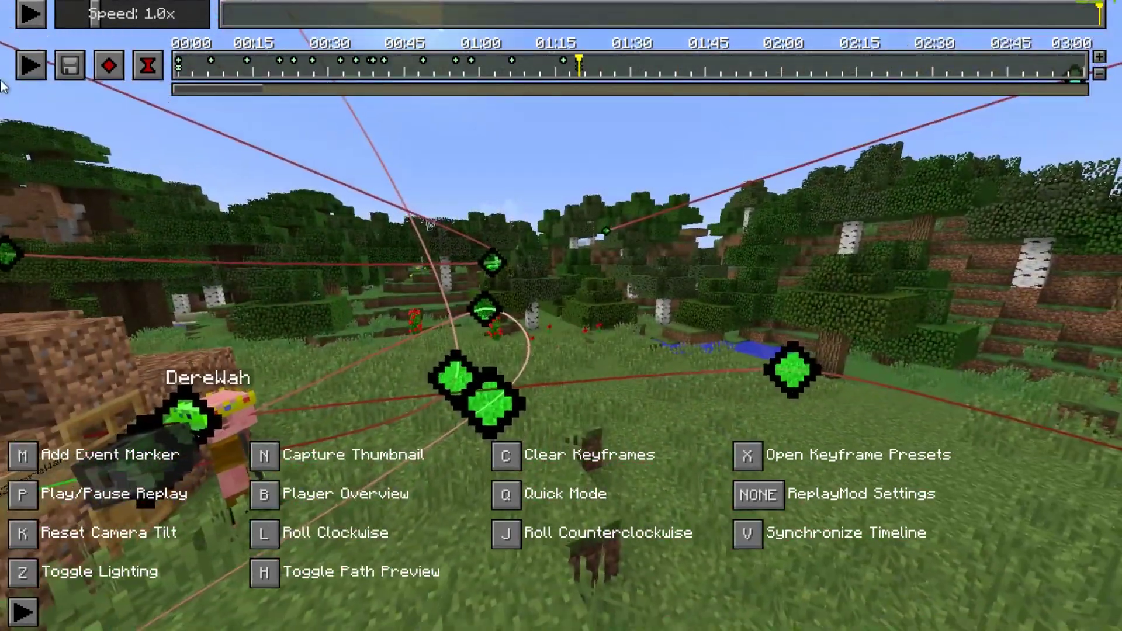
{"action": "left_click", "coordinate": [349, 117]}
{"action": "key", "text": "w"}
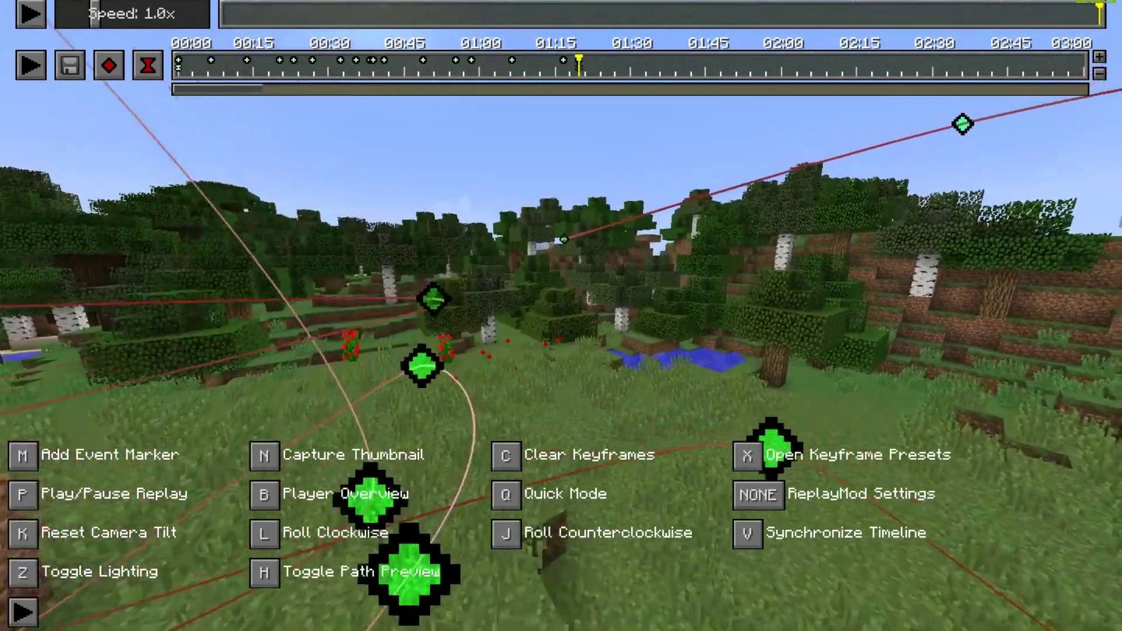
{"action": "left_click", "coordinate": [33, 74]}
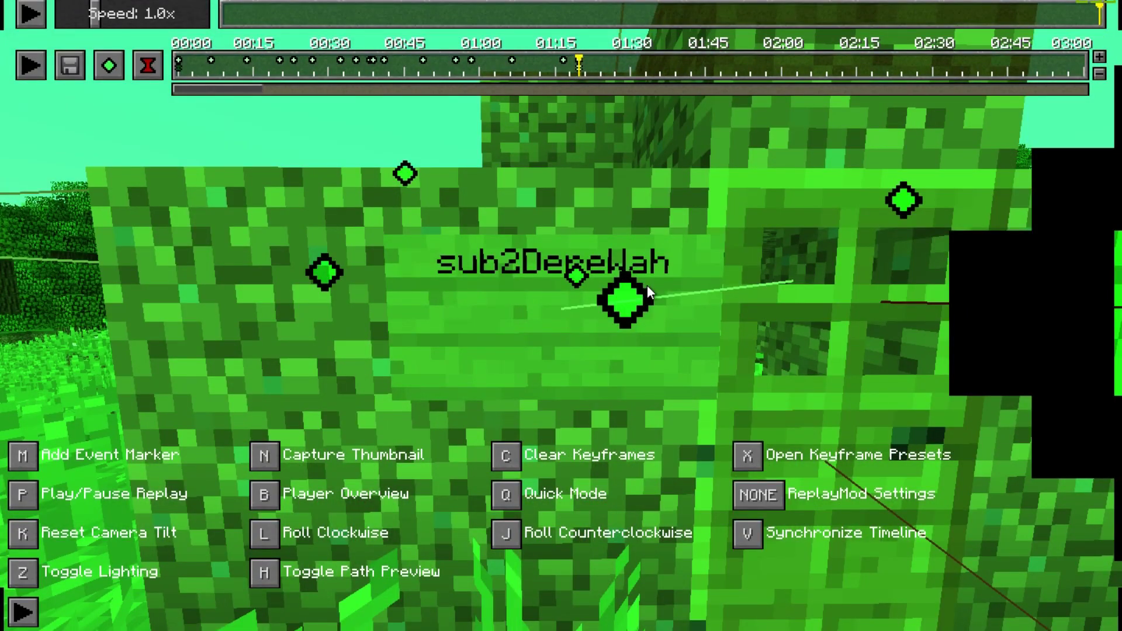
{"action": "key", "text": "t"}
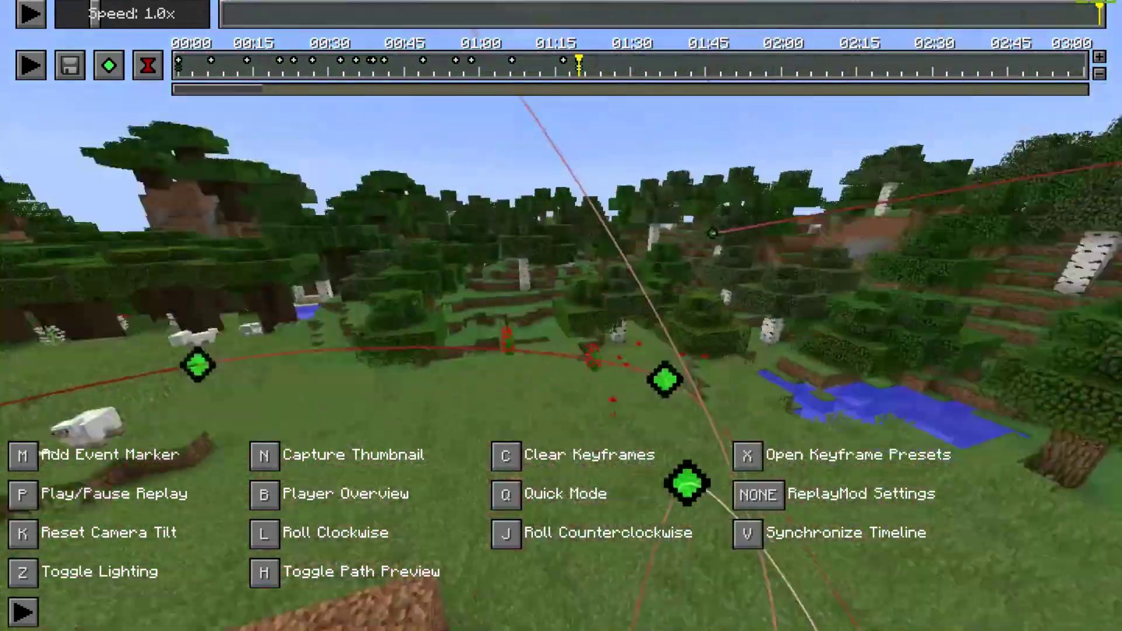
{"action": "key", "text": "w"}
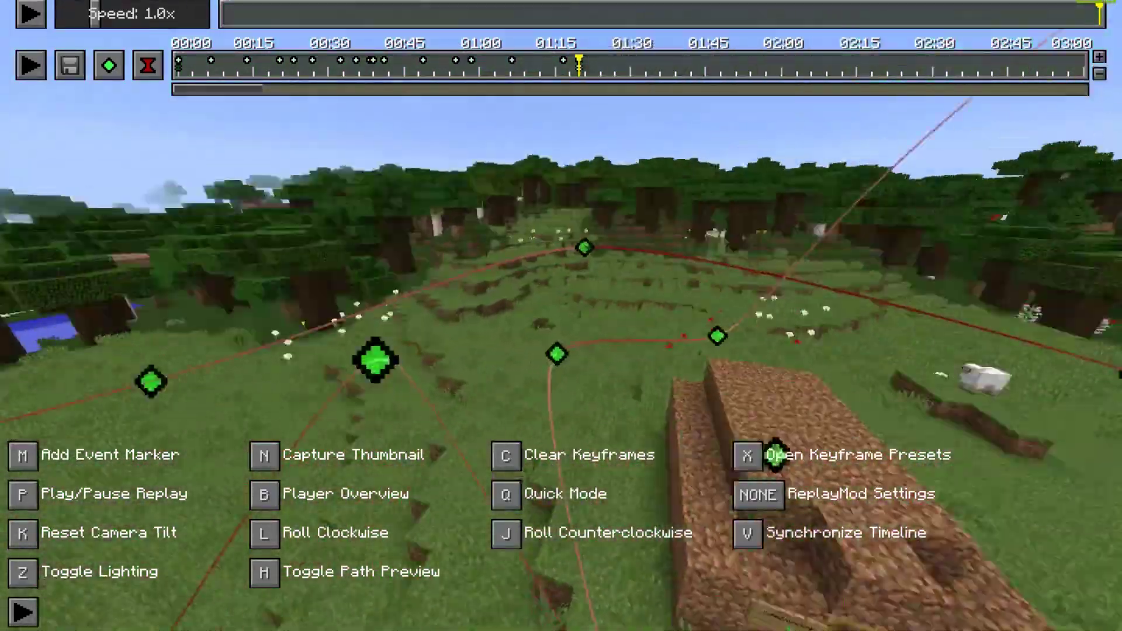
{"action": "key", "text": "w"}
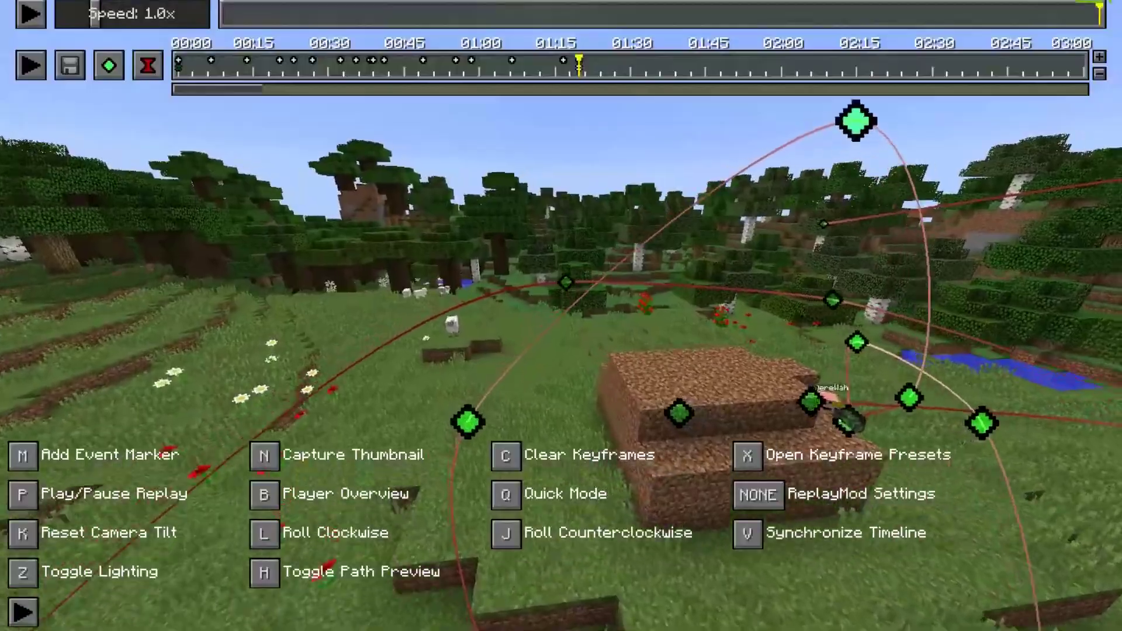
{"action": "key", "text": "a"}
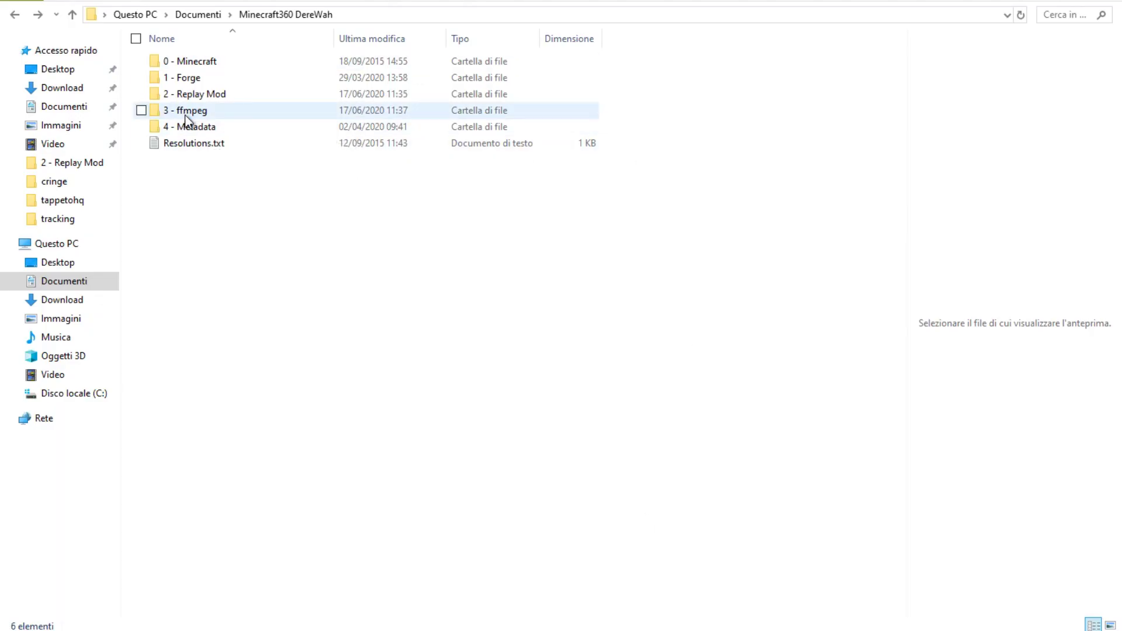
Switch to File Explorer, rename the "3 - ffmpeg" folder to "ffmpeg" and open it
{"action": "double_click", "coordinate": [187, 112]}
{"action": "key", "text": "alt+Left"}
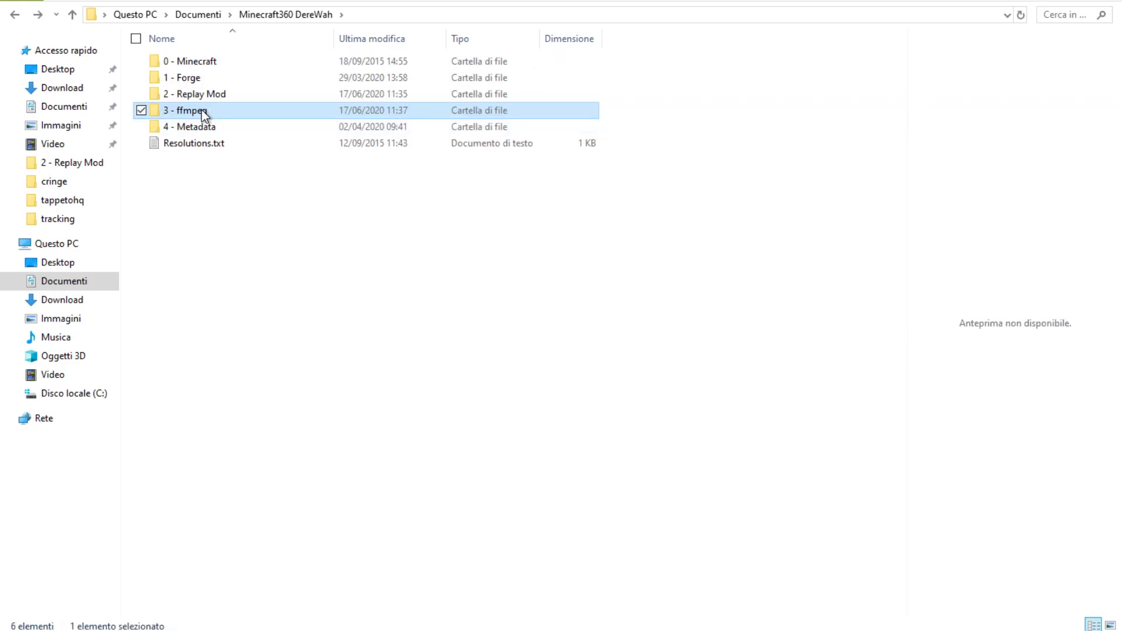
{"action": "right_click", "coordinate": [204, 110]}
{"action": "left_click", "coordinate": [237, 486]}
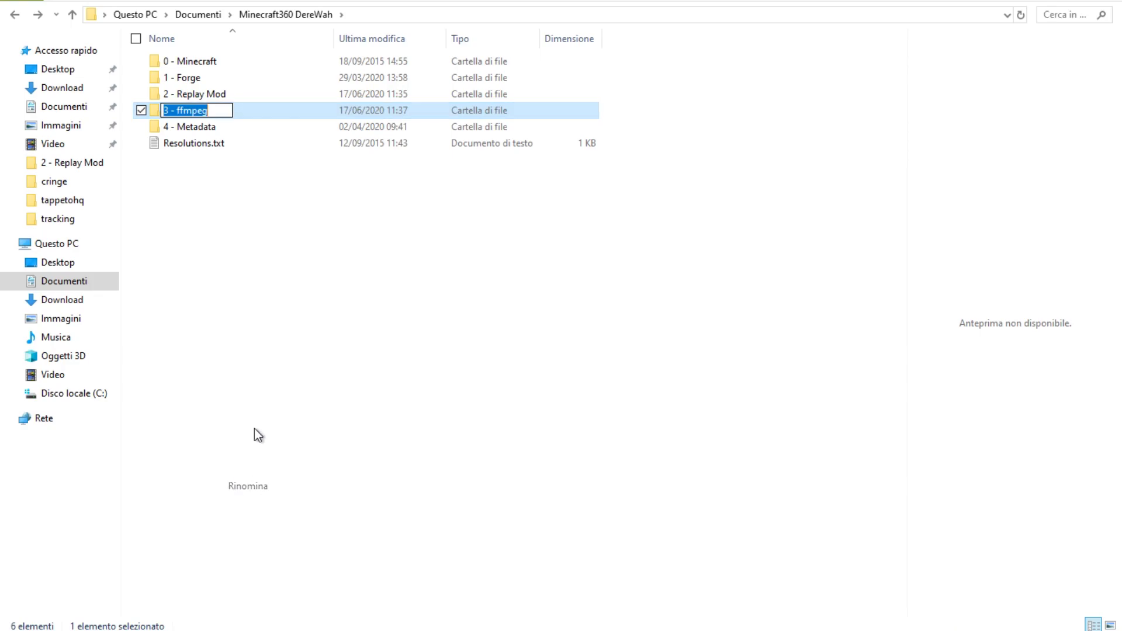
{"action": "left_click", "coordinate": [308, 306]}
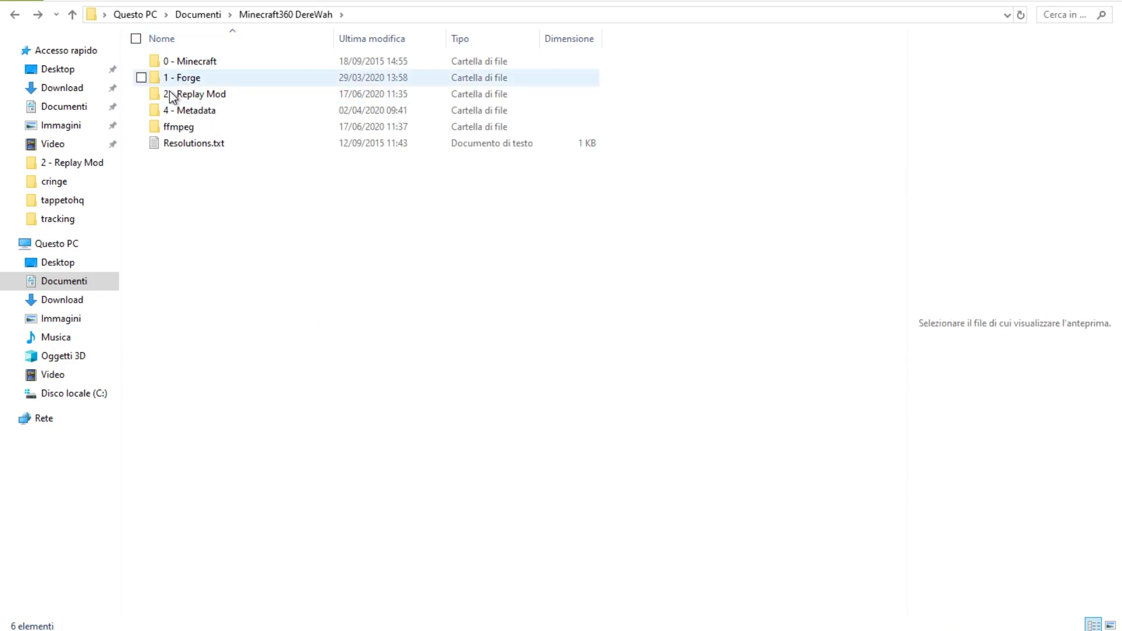
{"action": "double_click", "coordinate": [190, 135]}
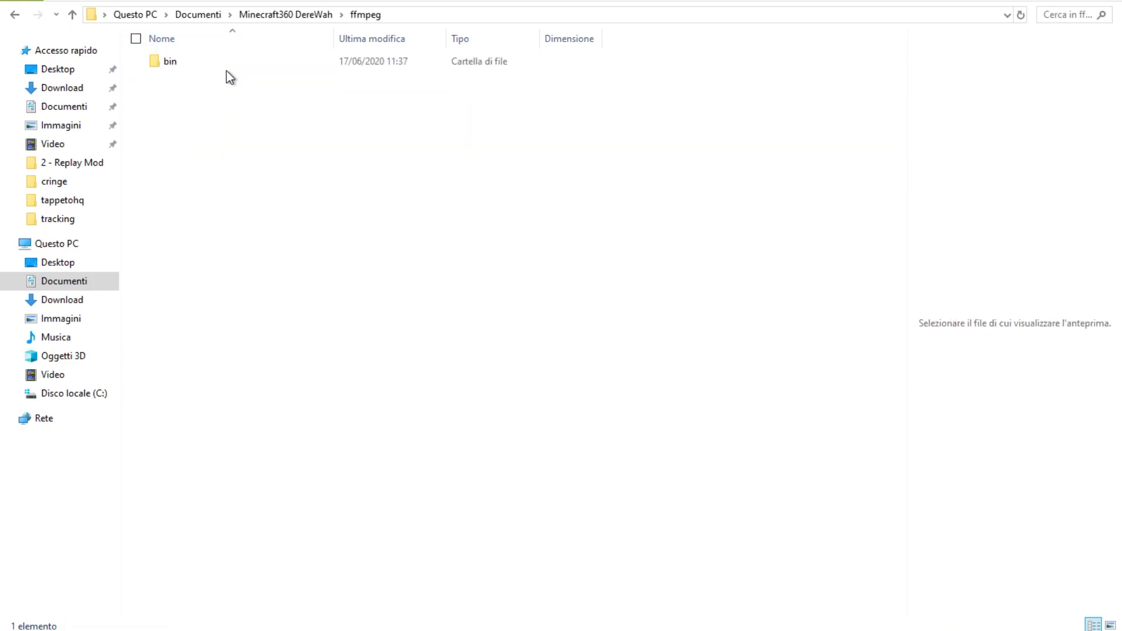
Look over the executables in the ffmpeg folder's bin subfolder and return to the Minecraft360 DereWah folder
{"action": "double_click", "coordinate": [177, 64]}
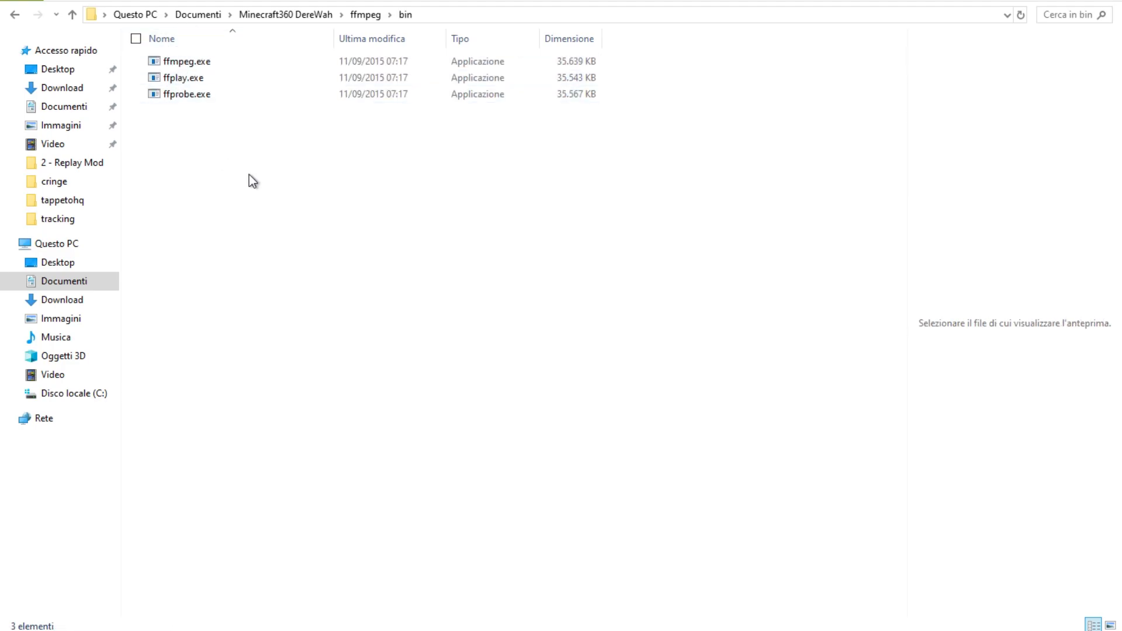
{"action": "left_click_drag", "start_coordinate": [249, 174], "coordinate": [185, 79]}
{"action": "left_click", "coordinate": [192, 131]}
{"action": "key", "text": "alt+Left"}
{"action": "key", "text": "alt+Left"}
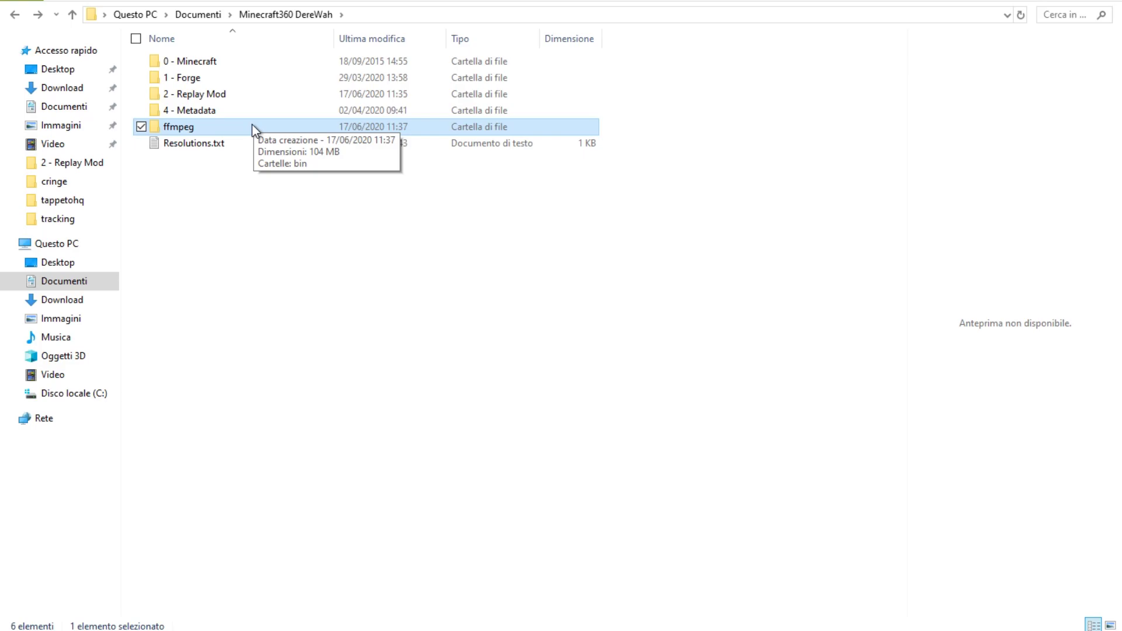
Copy the ffmpeg folder and open the .minecraft folder inside AppData\Roaming
{"action": "right_click", "coordinate": [188, 126]}
{"action": "left_click", "coordinate": [227, 445]}
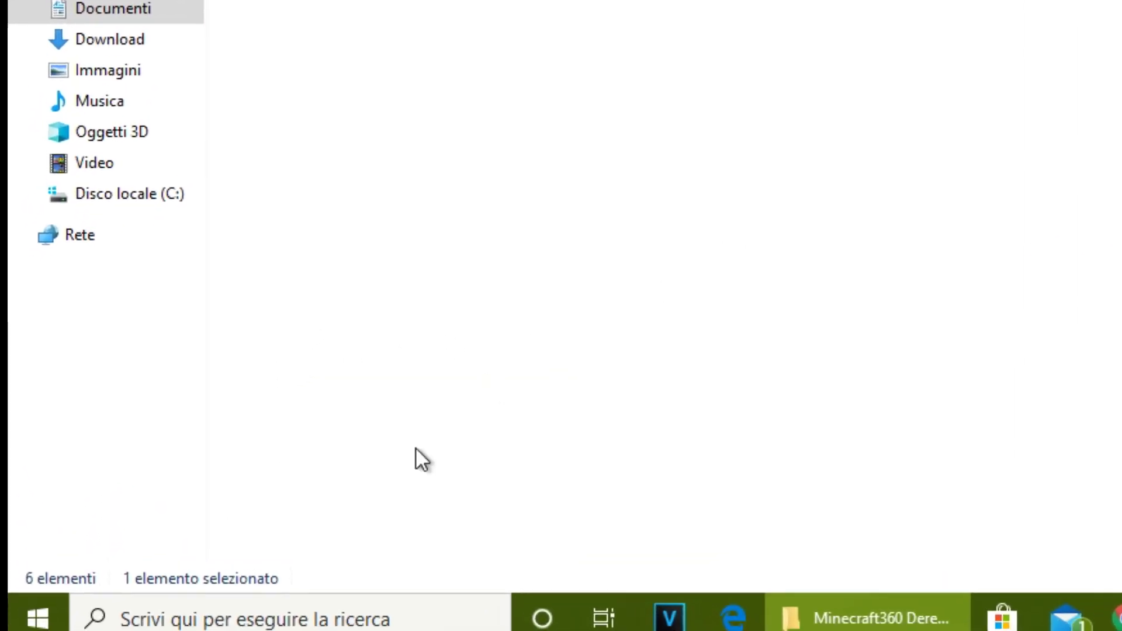
{"action": "left_click", "coordinate": [275, 620]}
{"action": "type", "text": "%%"}
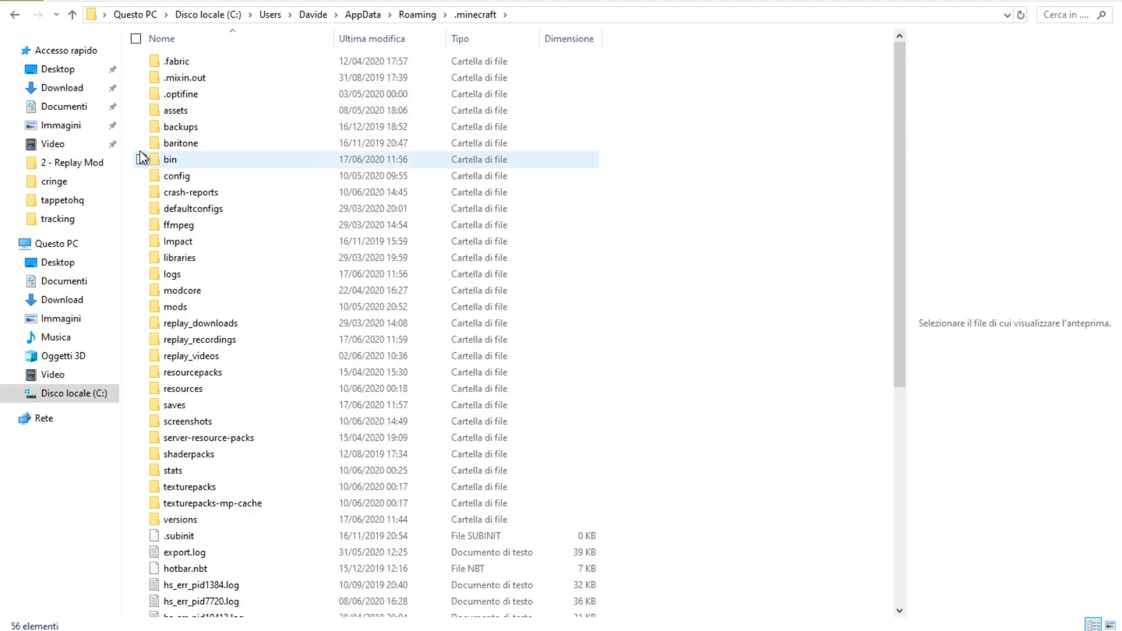
{"action": "right_click", "coordinate": [133, 154]}
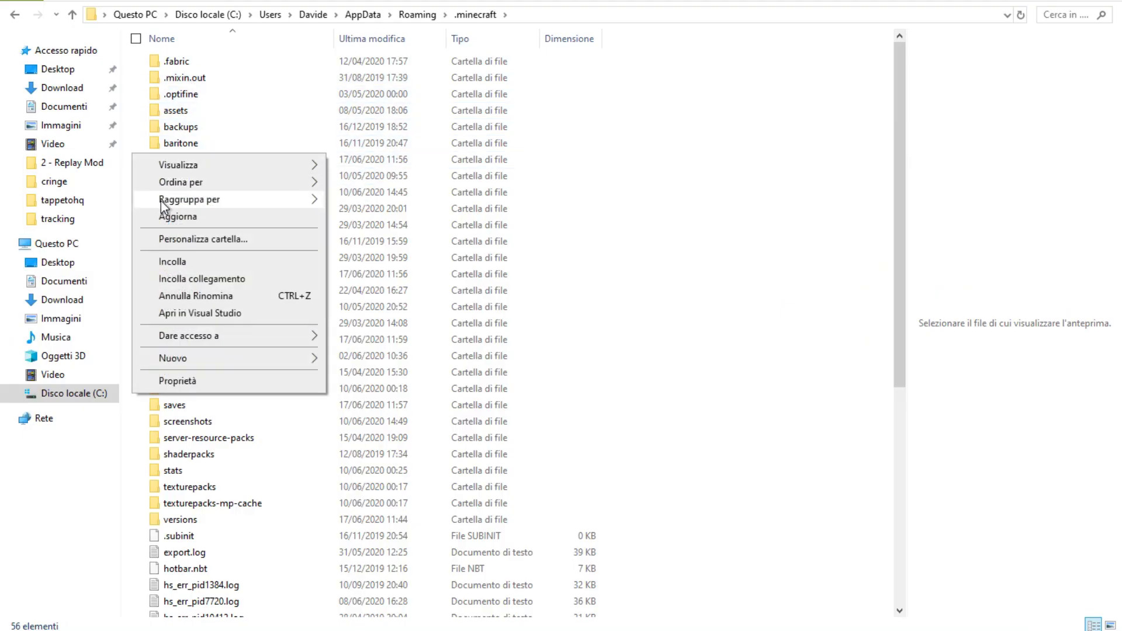
{"action": "left_click", "coordinate": [281, 220]}
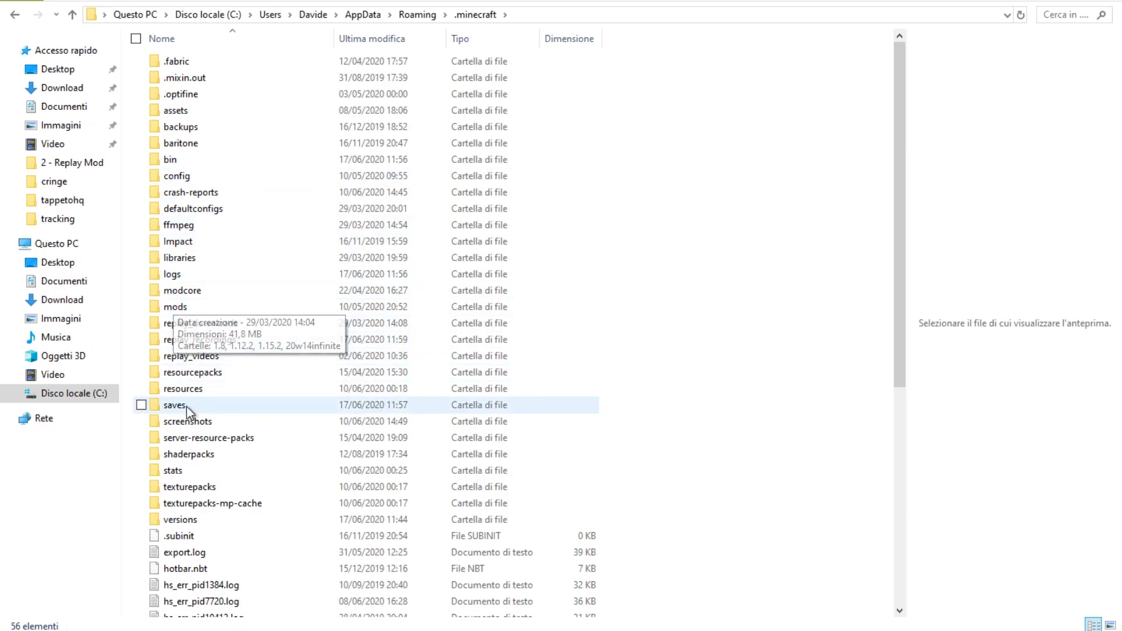
Check the bin contents of the ffmpeg folder in .minecraft and go back up to .minecraft
{"action": "left_click", "coordinate": [186, 230]}
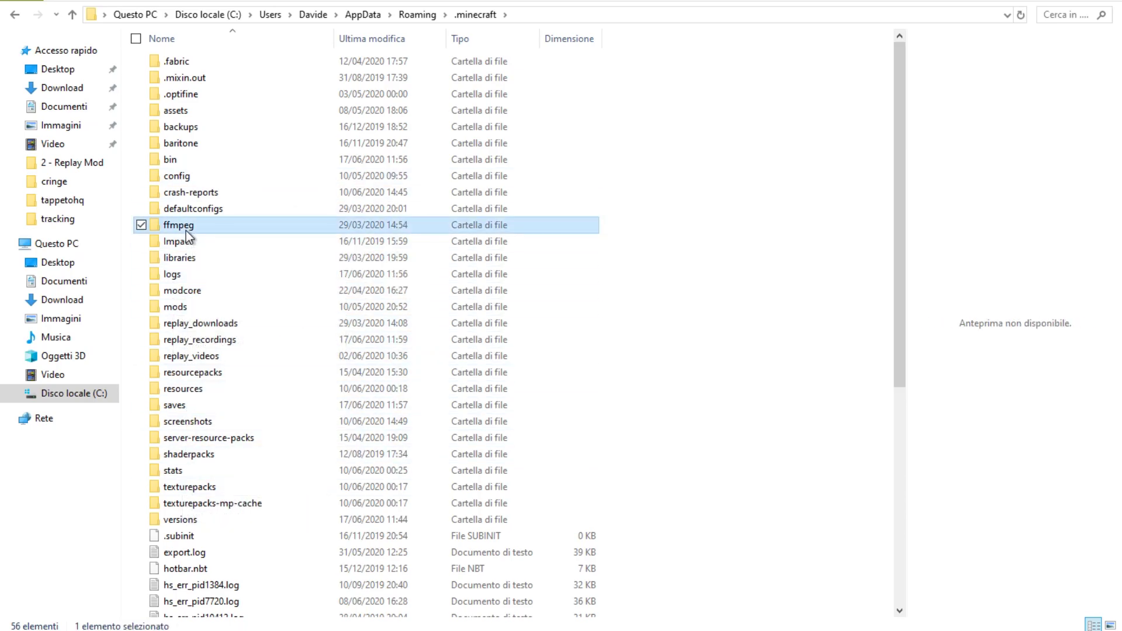
{"action": "double_click", "coordinate": [187, 232]}
{"action": "double_click", "coordinate": [199, 64]}
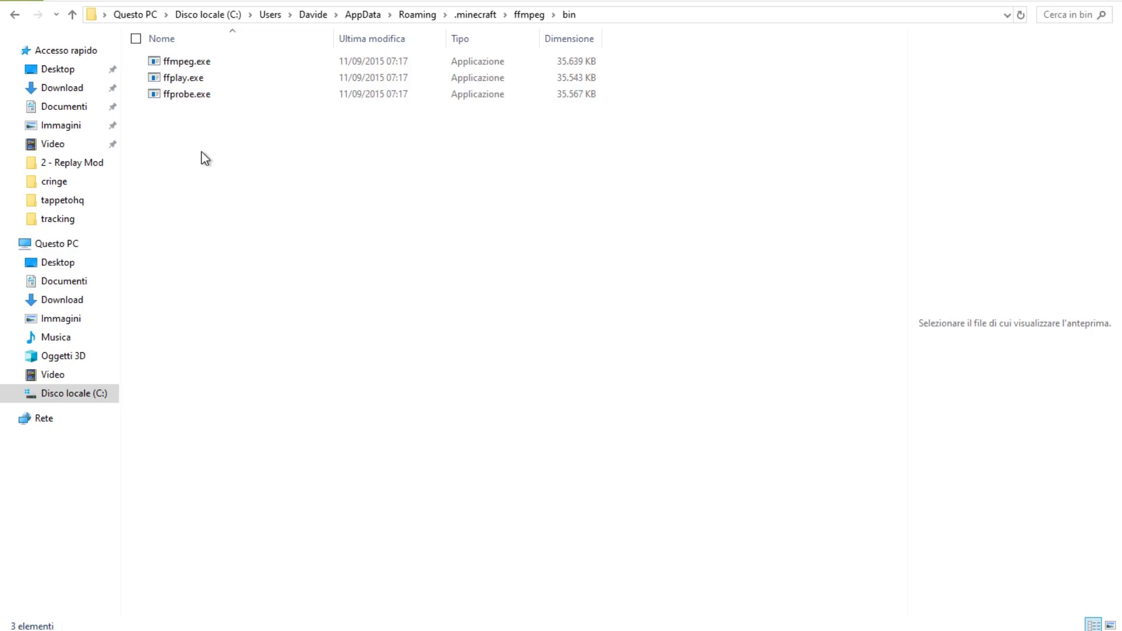
{"action": "left_click_drag", "start_coordinate": [256, 153], "coordinate": [194, 59]}
{"action": "key", "text": "BackSpace"}
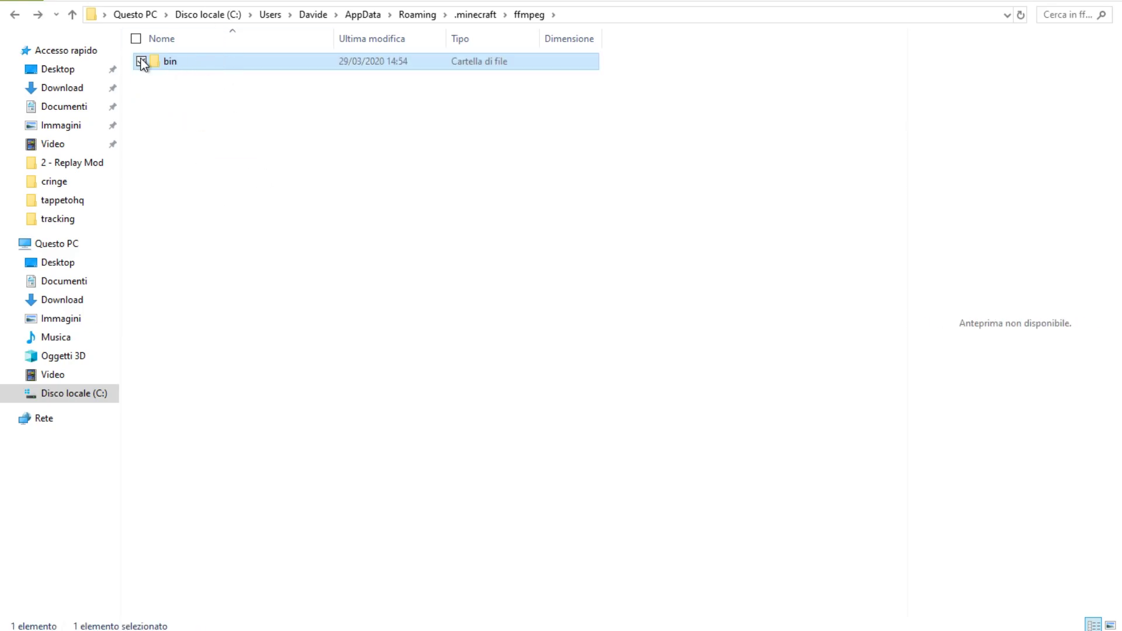
{"action": "key", "text": "BackSpace"}
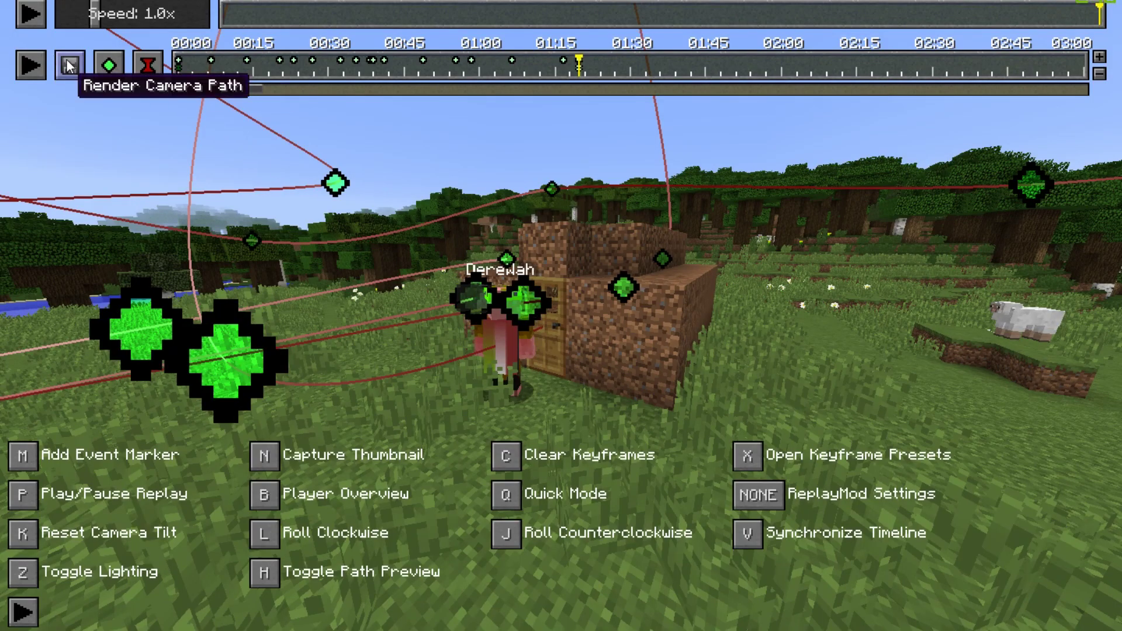
Switch to Minecraft, open the camera path's render settings and choose Equirectangular Rendering, keeping the MP4 - Default Quality preset
{"action": "left_click", "coordinate": [70, 66]}
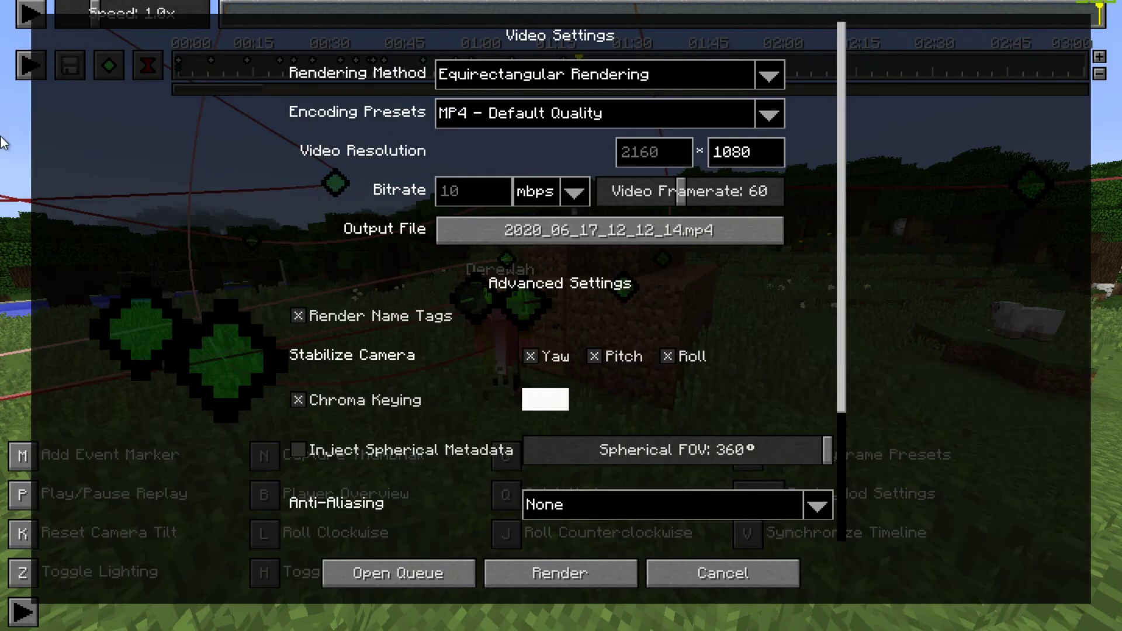
{"action": "left_click", "coordinate": [594, 74]}
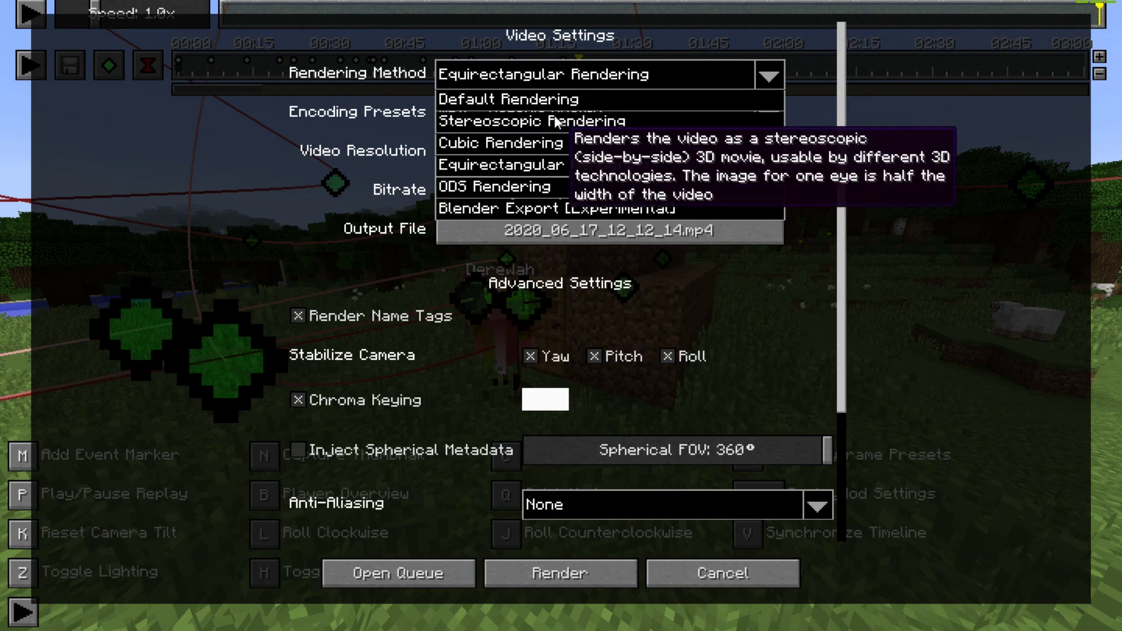
{"action": "left_click", "coordinate": [534, 169]}
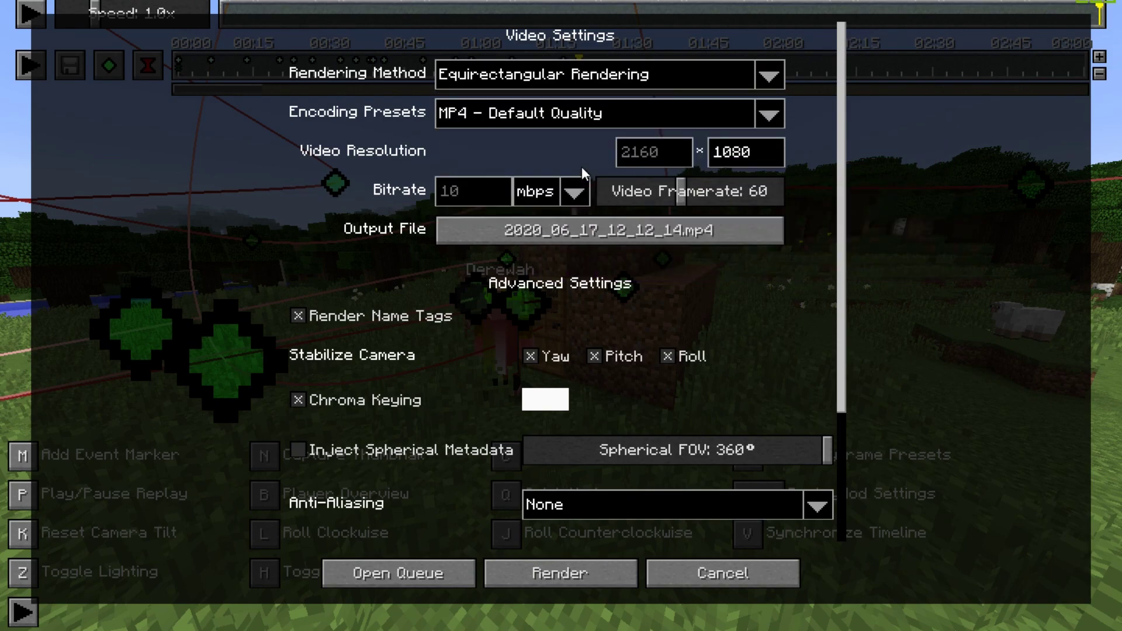
{"action": "left_click", "coordinate": [517, 112]}
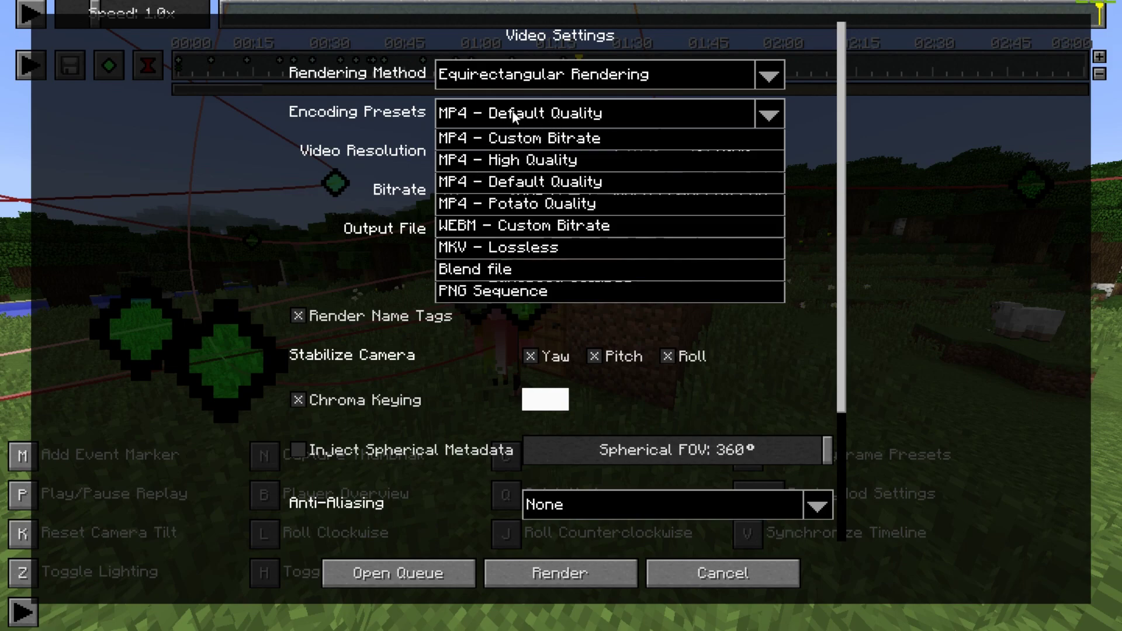
{"action": "left_click", "coordinate": [570, 115]}
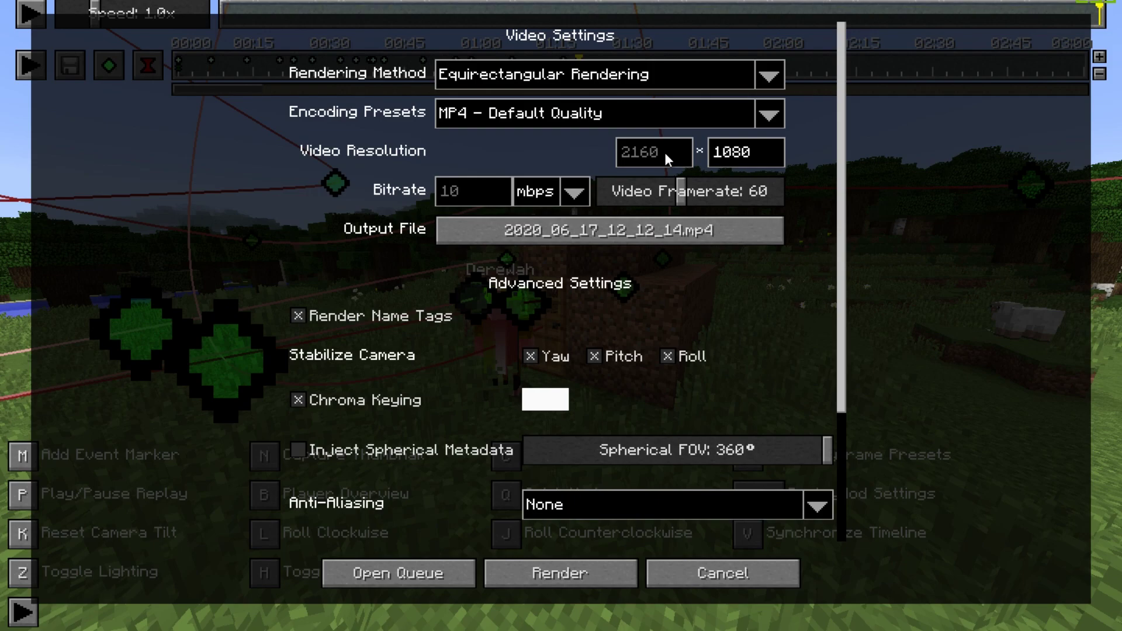
Set the video resolution height to 1000
{"action": "left_click", "coordinate": [763, 160]}
{"action": "key", "text": "BackSpace"}
{"action": "key", "text": "BackSpace"}
{"action": "type", "text": "00"}
{"action": "left_click", "coordinate": [657, 156]}
{"action": "left_click", "coordinate": [760, 152]}
Switch to File Explorer and open Resolutions.txt from the Minecraft360 DereWah folder
{"action": "mouse_move", "coordinate": [602, 626]}
{"action": "left_click", "coordinate": [504, 594]}
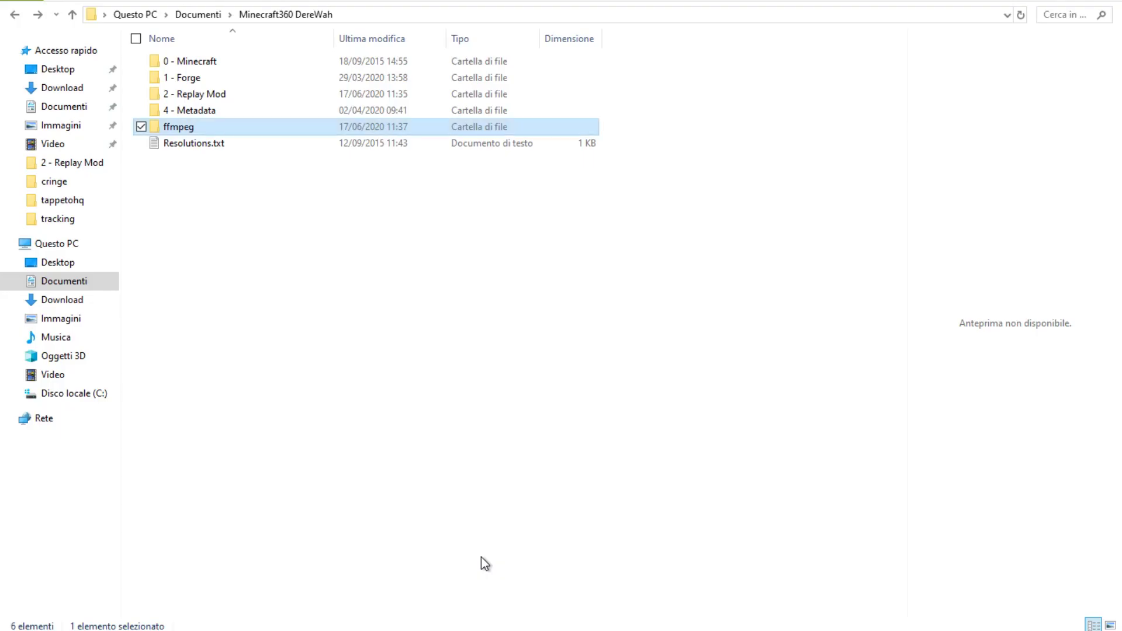
{"action": "left_click", "coordinate": [211, 147]}
{"action": "double_click", "coordinate": [210, 147]}
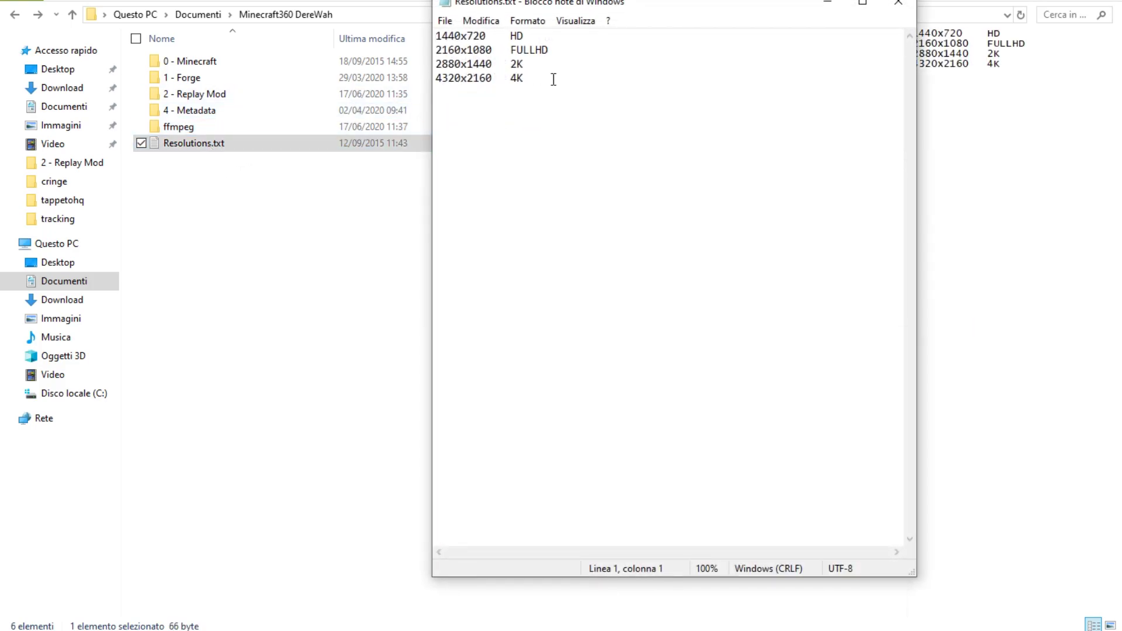
Examine the recommended HD, FULLHD, 2K and 4K resolutions listed in Resolutions.txt, highlighting the lines in turn
{"action": "key", "text": "ctrl+a"}
{"action": "left_click_drag", "start_coordinate": [530, 37], "coordinate": [335, 42]}
{"action": "left_click_drag", "start_coordinate": [443, 65], "coordinate": [396, 50]}
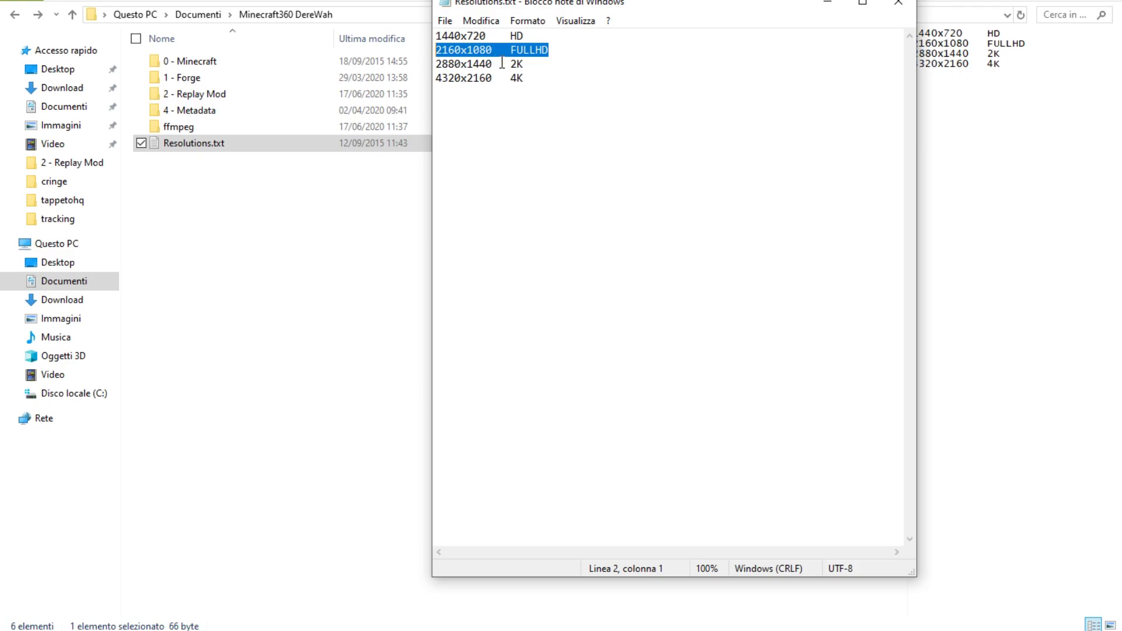
{"action": "left_click", "coordinate": [529, 64]}
{"action": "left_click_drag", "start_coordinate": [529, 64], "coordinate": [374, 65]}
{"action": "left_click", "coordinate": [532, 75]}
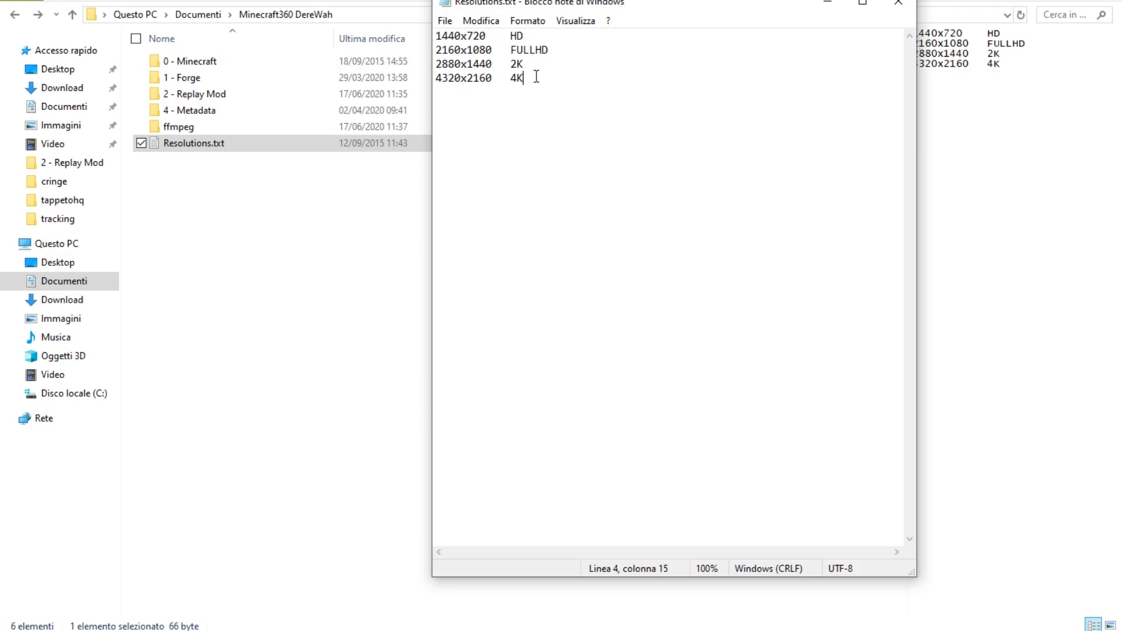
{"action": "left_click_drag", "start_coordinate": [532, 74], "coordinate": [363, 82]}
{"action": "left_click", "coordinate": [587, 44]}
{"action": "left_click_drag", "start_coordinate": [586, 44], "coordinate": [435, 50]}
{"action": "left_click", "coordinate": [550, 65]}
{"action": "left_click_drag", "start_coordinate": [567, 65], "coordinate": [359, 61]}
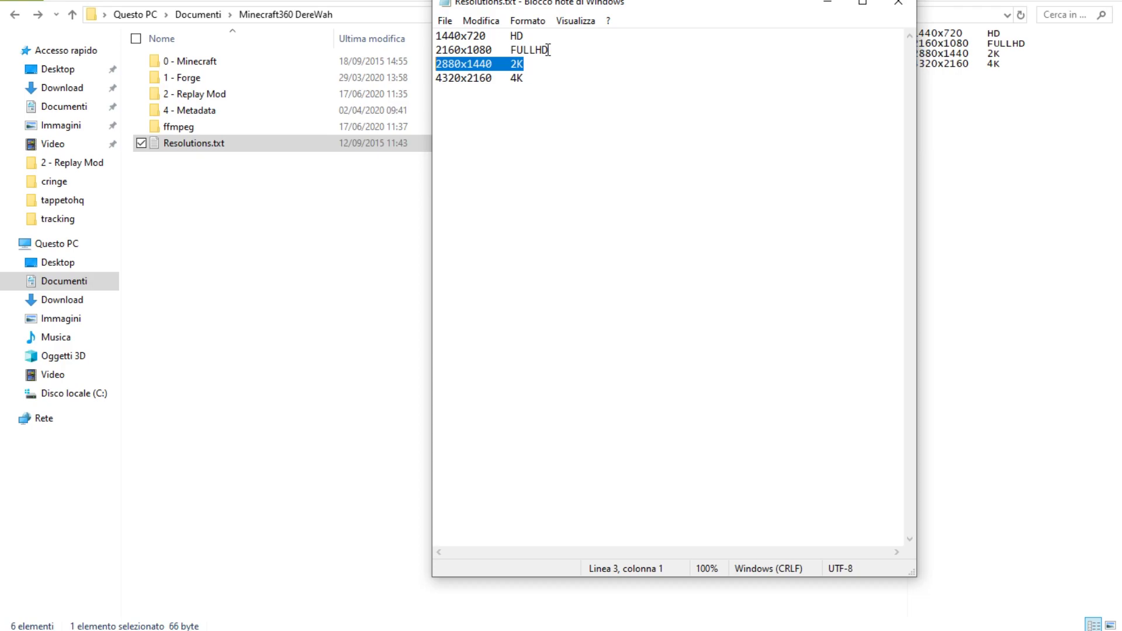
{"action": "left_click_drag", "start_coordinate": [549, 50], "coordinate": [393, 51]}
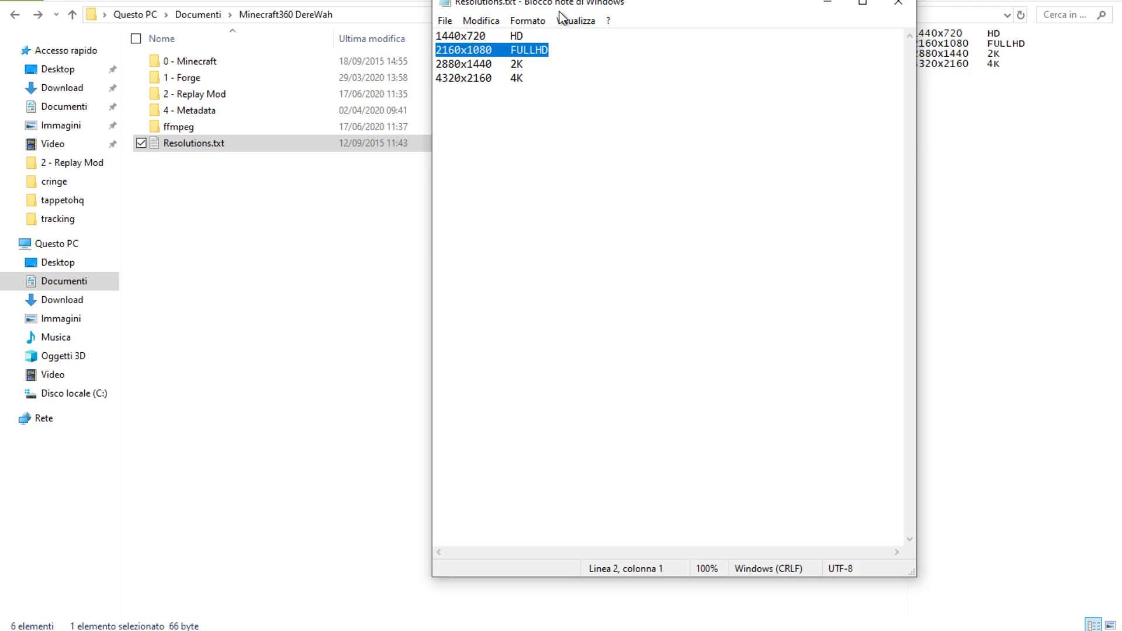
{"action": "left_click", "coordinate": [539, 79]}
{"action": "key", "text": "shift+Home"}
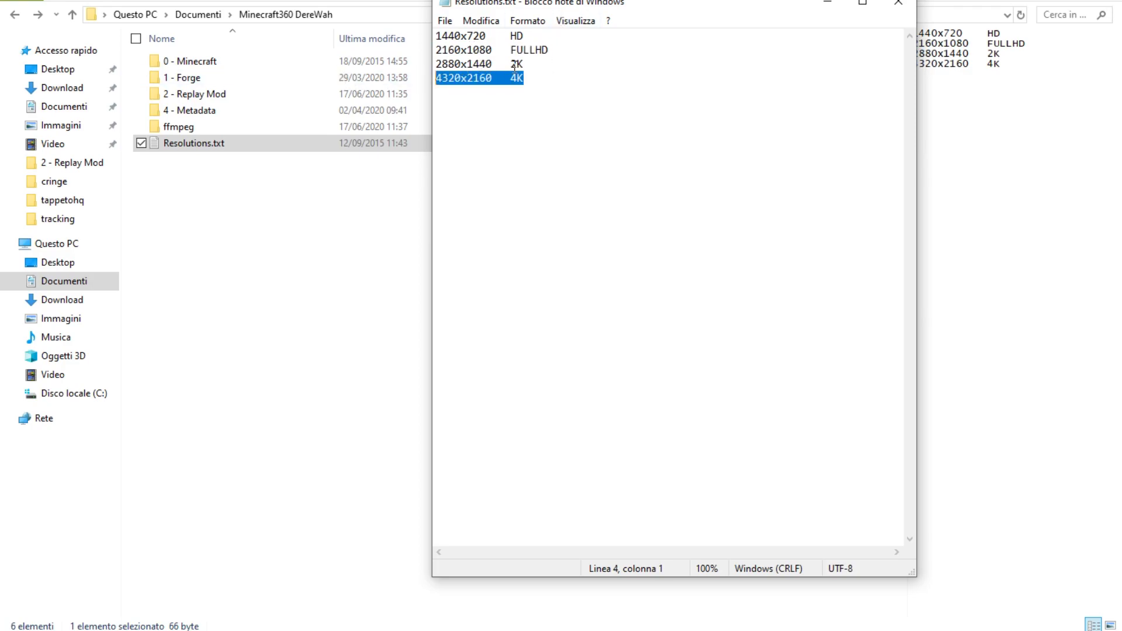
{"action": "left_click", "coordinate": [537, 67]}
{"action": "left_click_drag", "start_coordinate": [538, 66], "coordinate": [421, 67]}
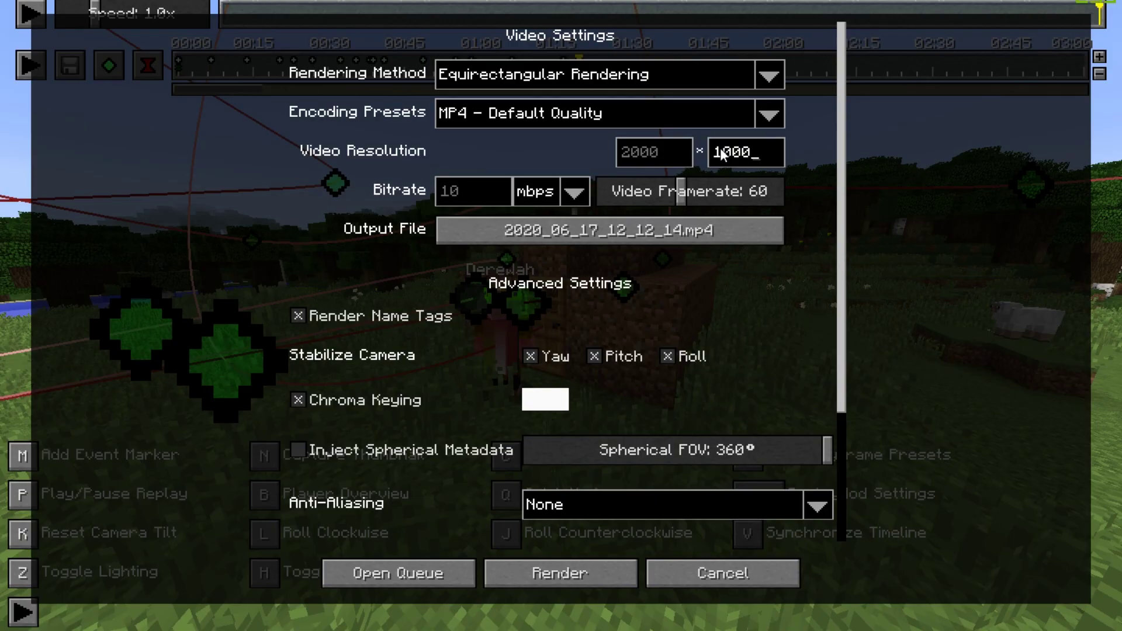
Return to Minecraft's video settings and set the video resolution height to 1080
{"action": "key", "text": "BackSpace"}
{"action": "key", "text": "BackSpace"}
{"action": "type", "text": "80"}
Enable yaw, pitch and roll camera stabilization, and try out the chroma keying toggle and its colour picker
{"action": "scroll", "coordinate": [252, 261], "scroll_direction": "down", "scroll_amount": 1}
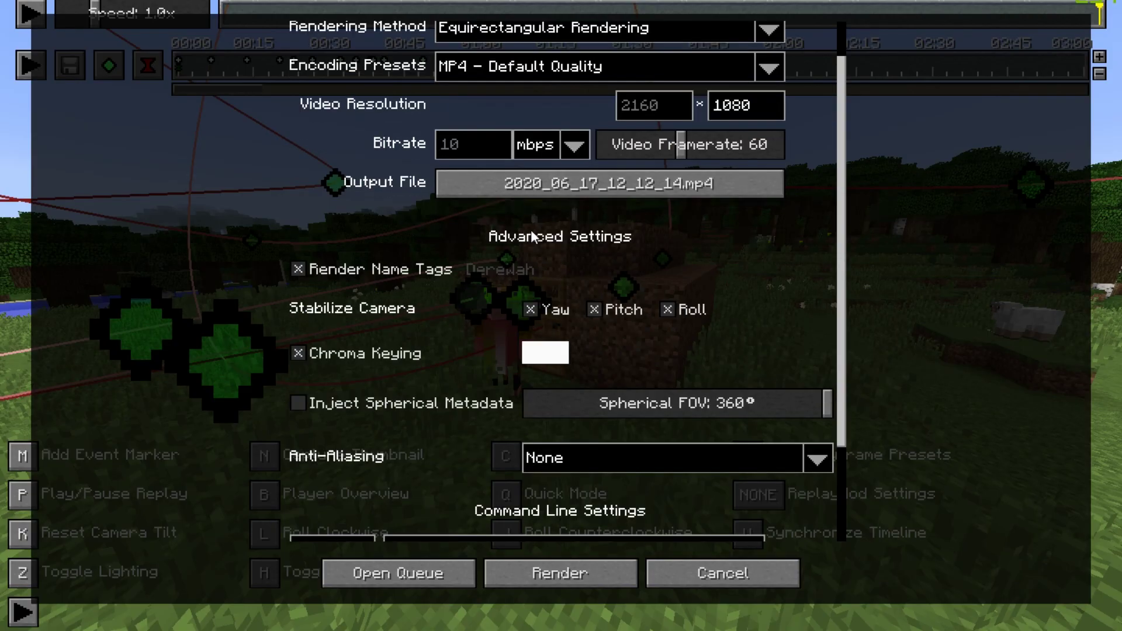
{"action": "scroll", "coordinate": [252, 261], "scroll_direction": "down", "scroll_amount": 1}
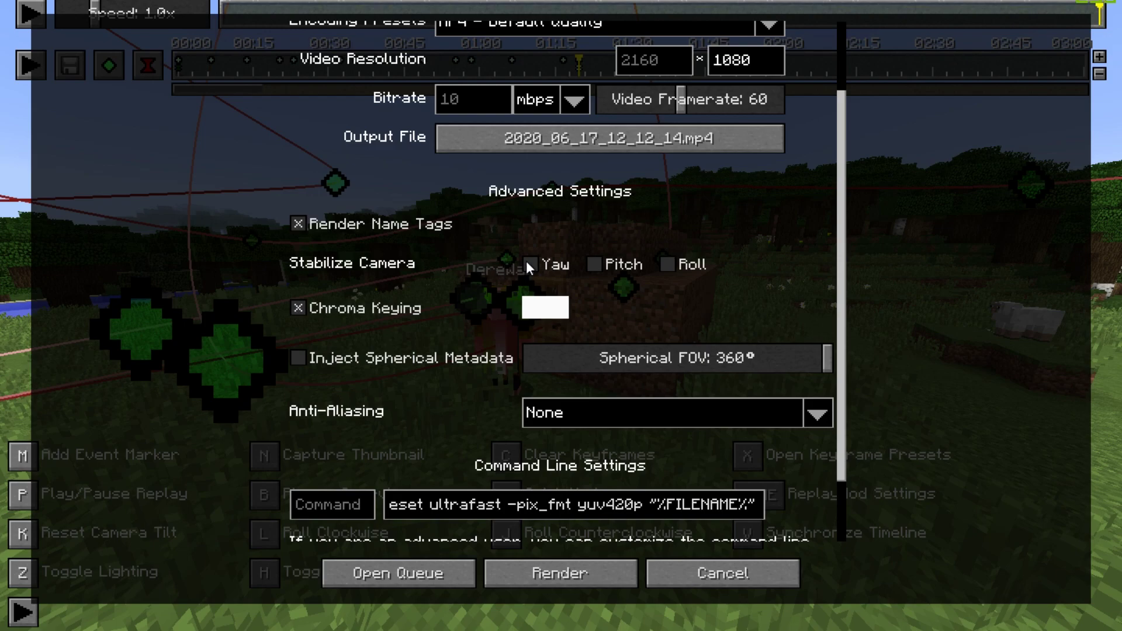
{"action": "left_click", "coordinate": [668, 265]}
{"action": "left_click", "coordinate": [298, 310]}
{"action": "left_click", "coordinate": [298, 309]}
{"action": "left_click", "coordinate": [543, 310]}
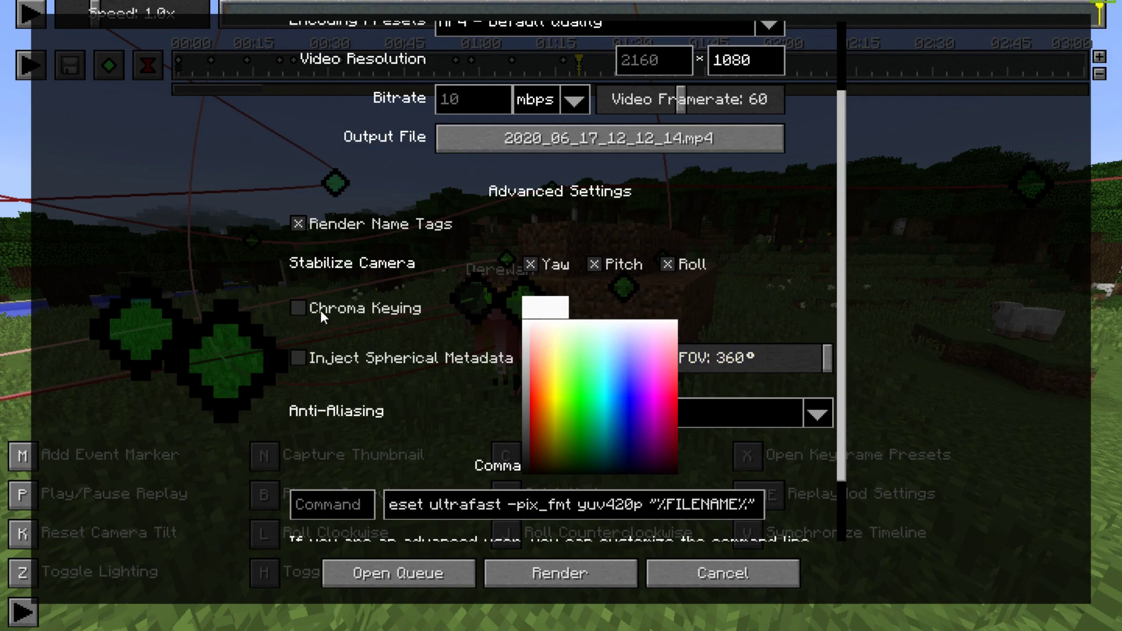
{"action": "left_click", "coordinate": [526, 307]}
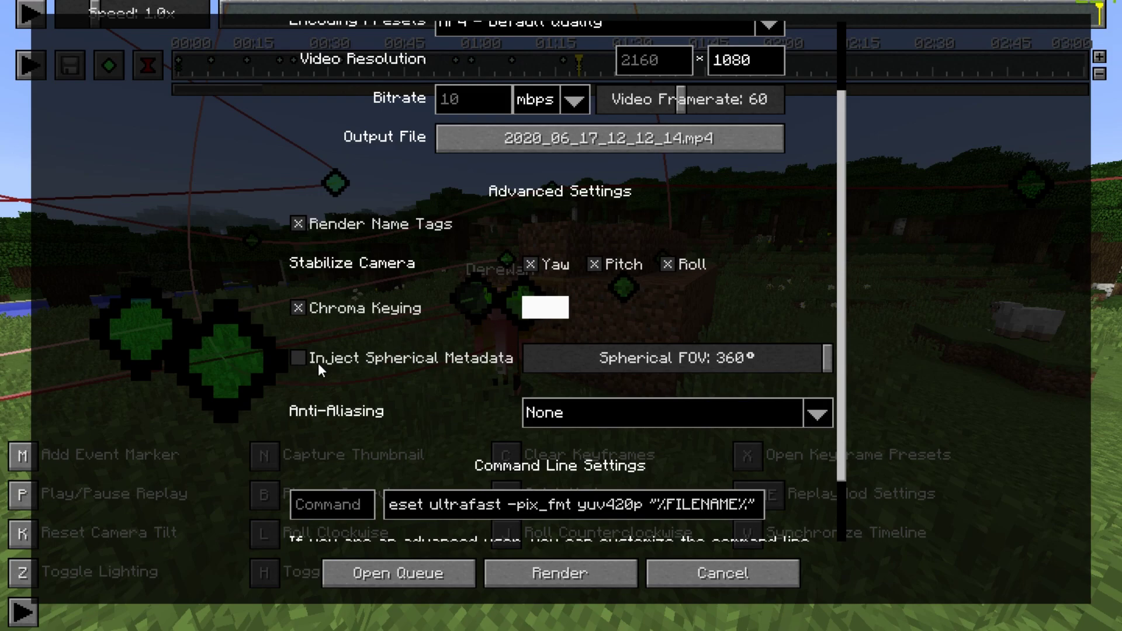
Check the available anti-aliasing levels and leave the setting at None
{"action": "scroll", "coordinate": [362, 359], "scroll_direction": "down", "scroll_amount": 3}
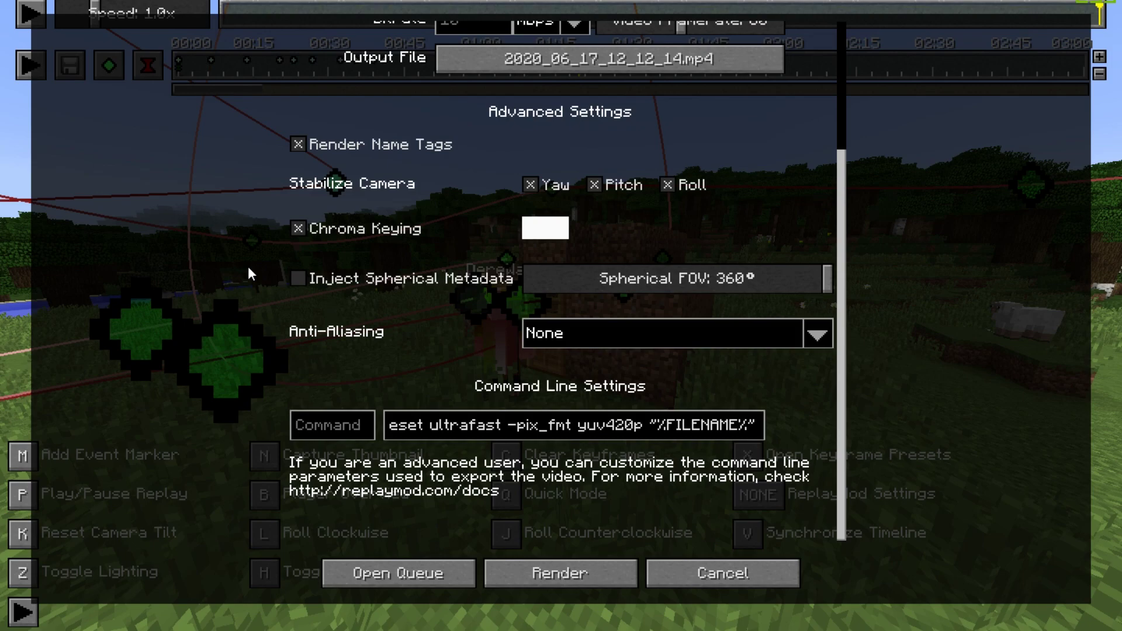
{"action": "left_click", "coordinate": [526, 322]}
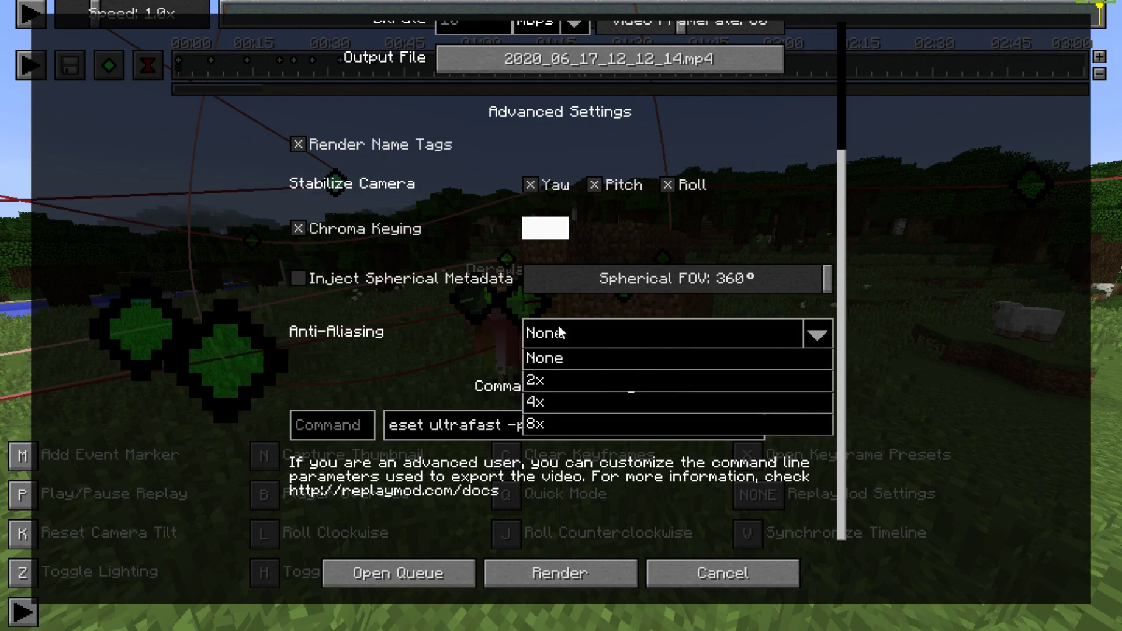
{"action": "left_click", "coordinate": [447, 327]}
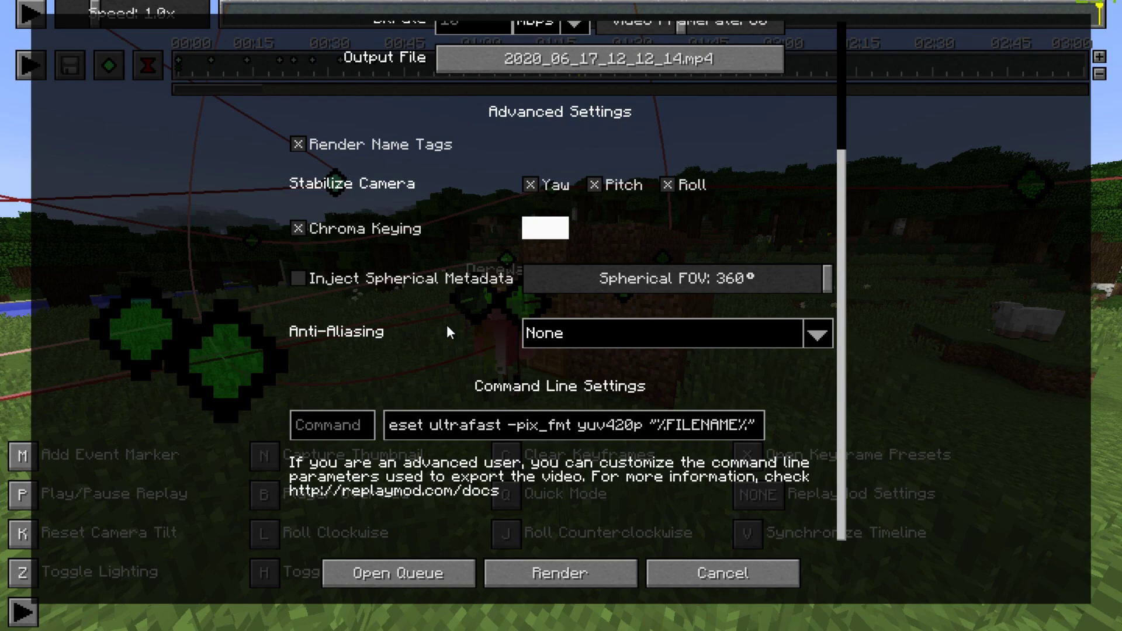
Review the video settings, turn off chroma keying and start rendering the camera path
{"action": "scroll", "coordinate": [448, 326], "scroll_direction": "up", "scroll_amount": 3}
{"action": "scroll", "coordinate": [444, 367], "scroll_direction": "down", "scroll_amount": 3}
{"action": "scroll", "coordinate": [476, 328], "scroll_direction": "up", "scroll_amount": 3}
{"action": "scroll", "coordinate": [535, 244], "scroll_direction": "down", "scroll_amount": 3}
{"action": "scroll", "coordinate": [426, 343], "scroll_direction": "up", "scroll_amount": 1}
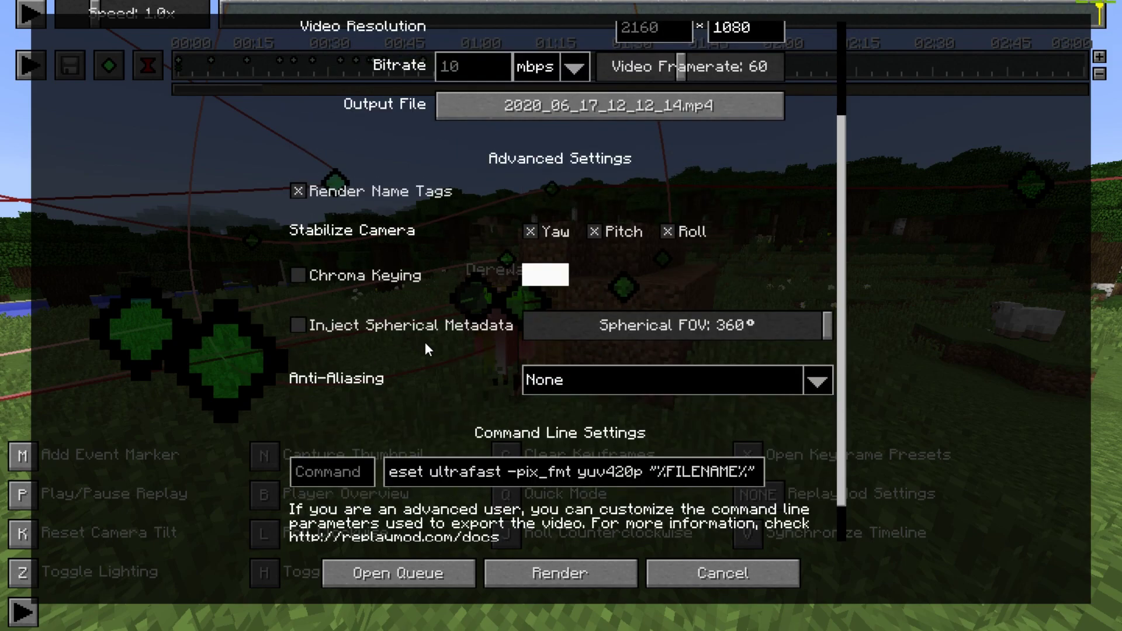
{"action": "scroll", "coordinate": [427, 343], "scroll_direction": "down", "scroll_amount": 1}
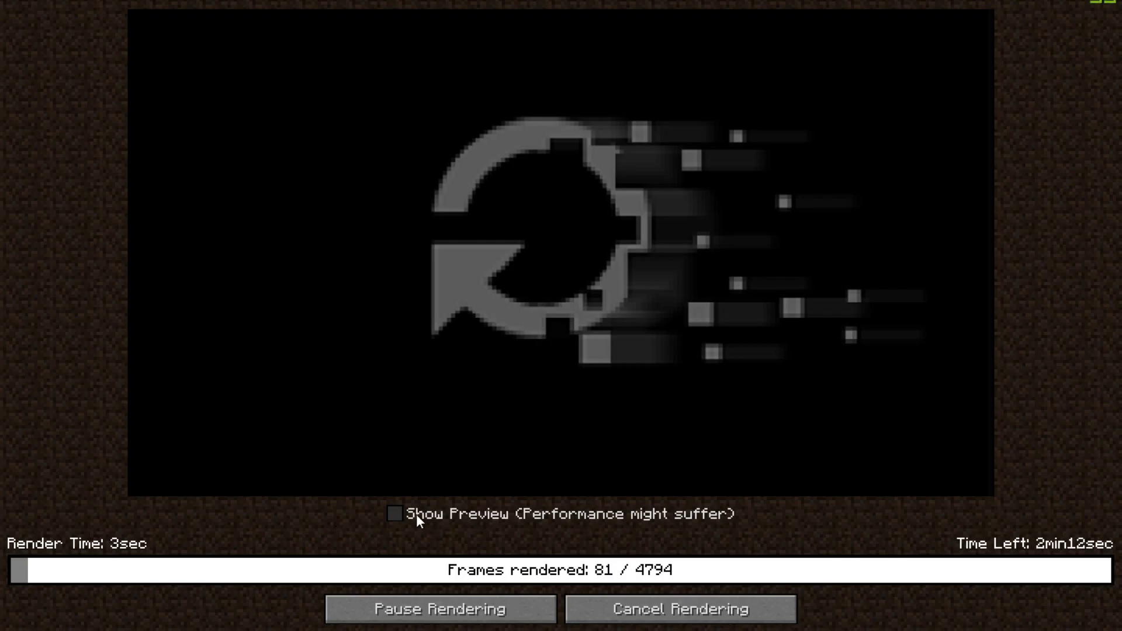
Show the render preview for a while, turn it off again and let the rendering finish
{"action": "left_click", "coordinate": [394, 515]}
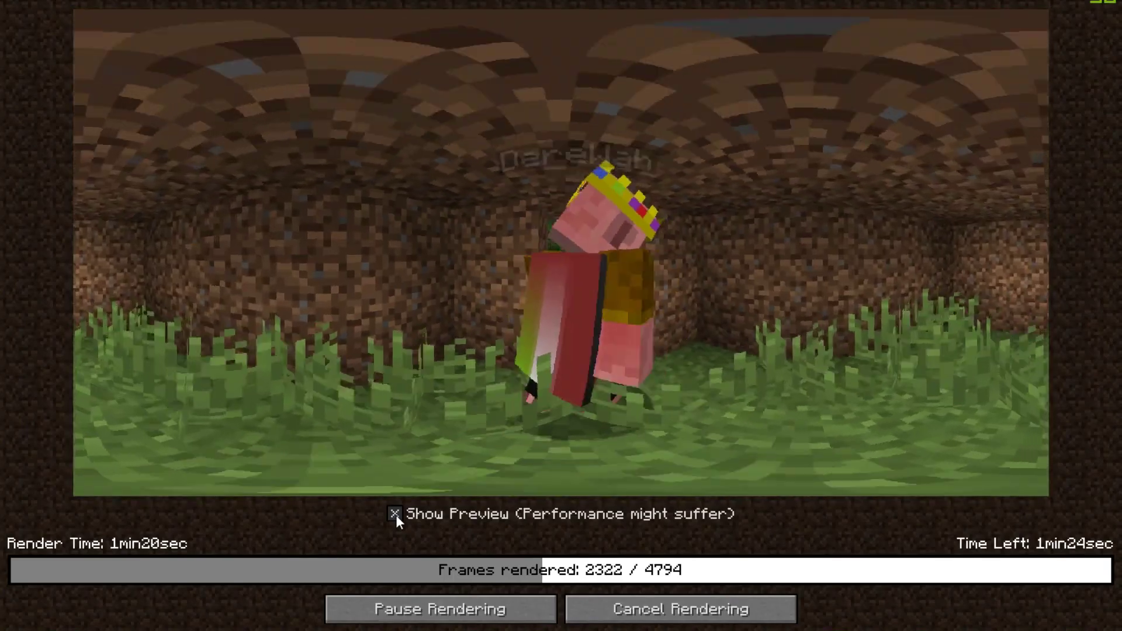
{"action": "left_click", "coordinate": [395, 514]}
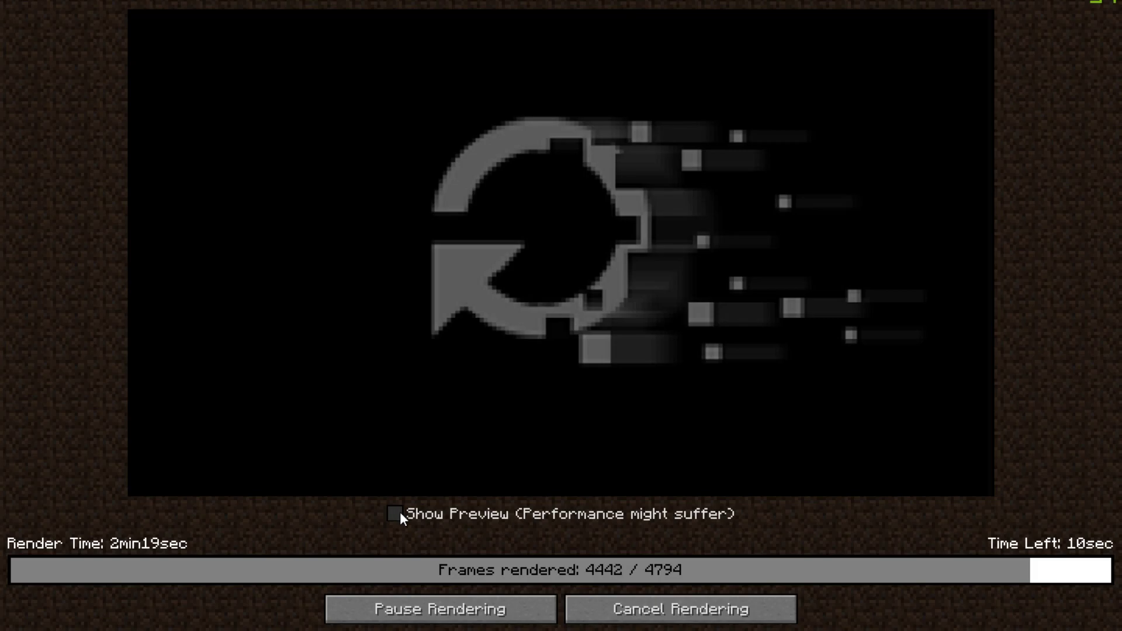
{"action": "left_click", "coordinate": [401, 513]}
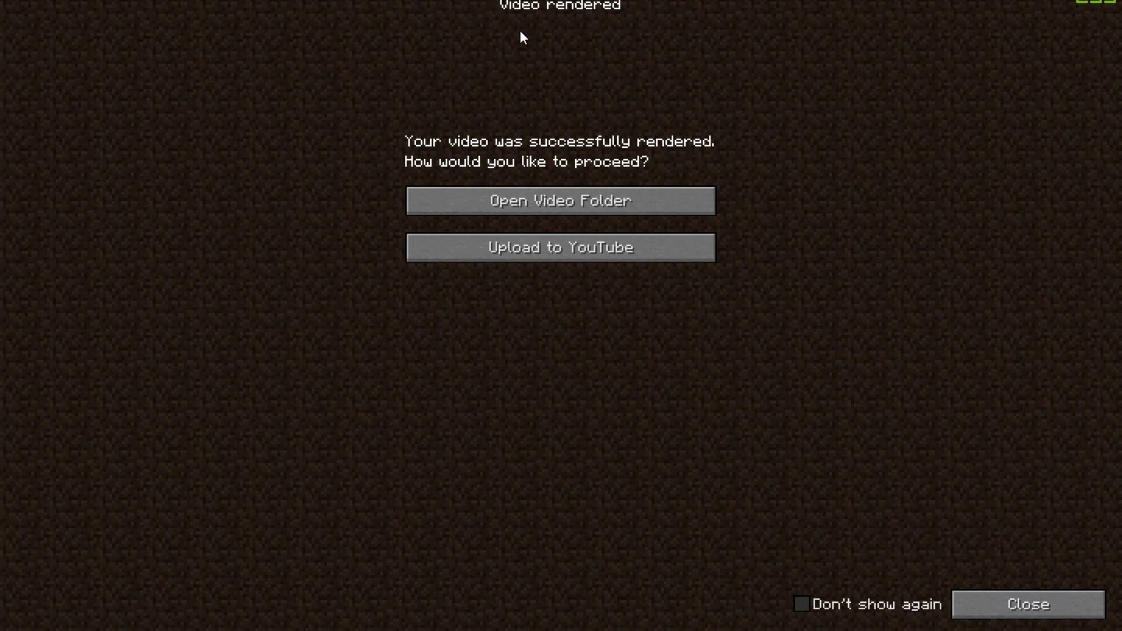
Open the rendered video's folder, check that replay_videos sits inside .minecraft, and preview 2020_06_17_12_12_14.mp4
{"action": "left_click", "coordinate": [555, 198]}
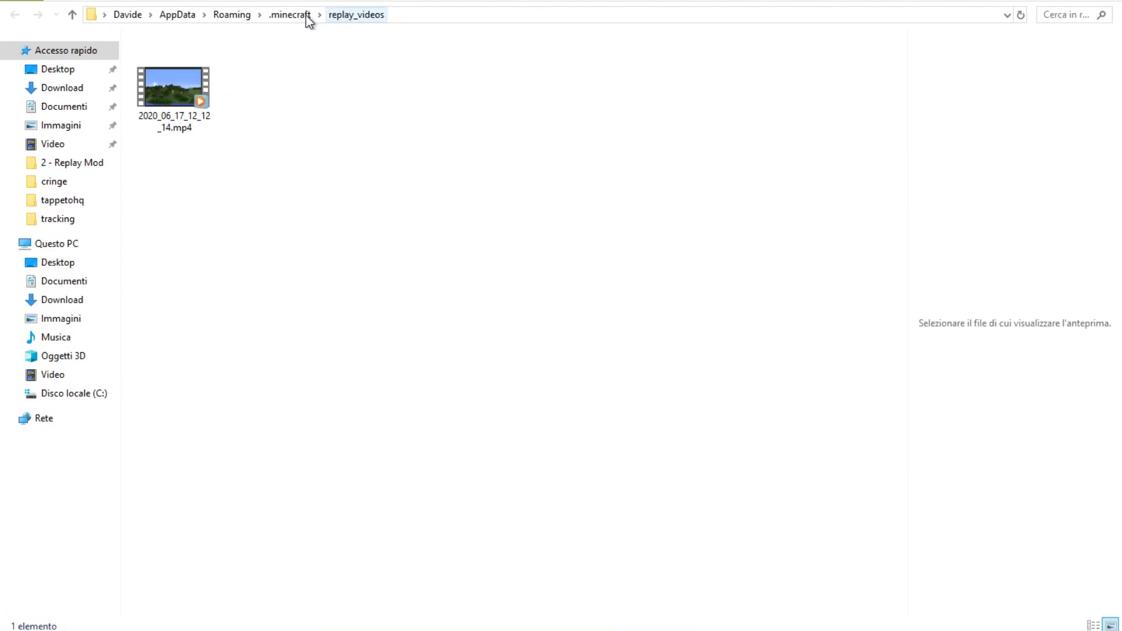
{"action": "left_click", "coordinate": [286, 15]}
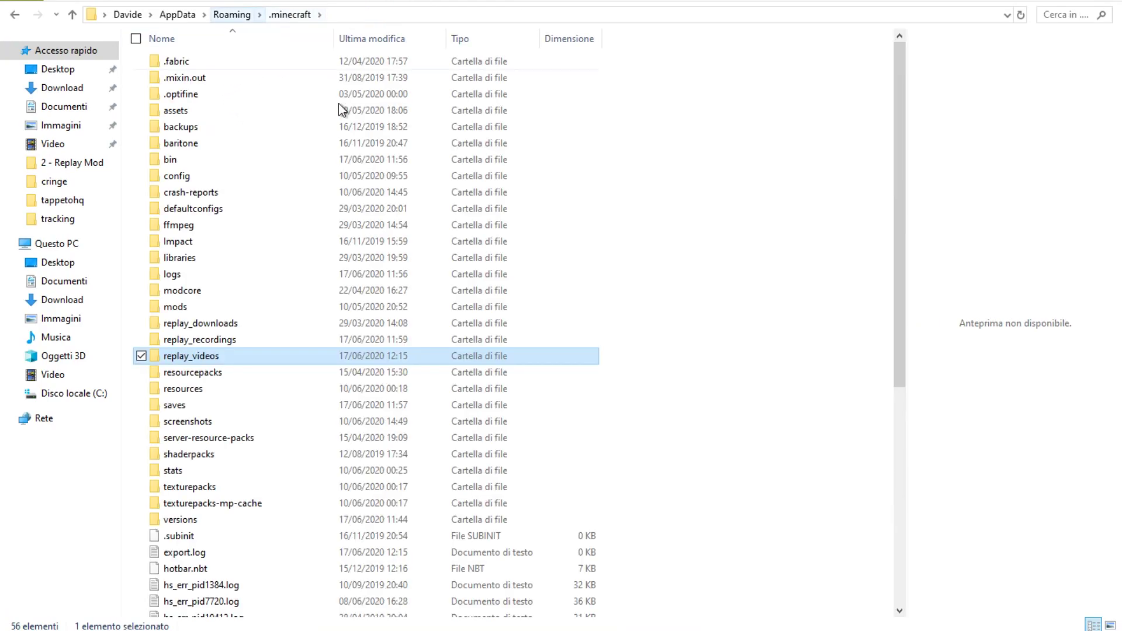
{"action": "double_click", "coordinate": [191, 359]}
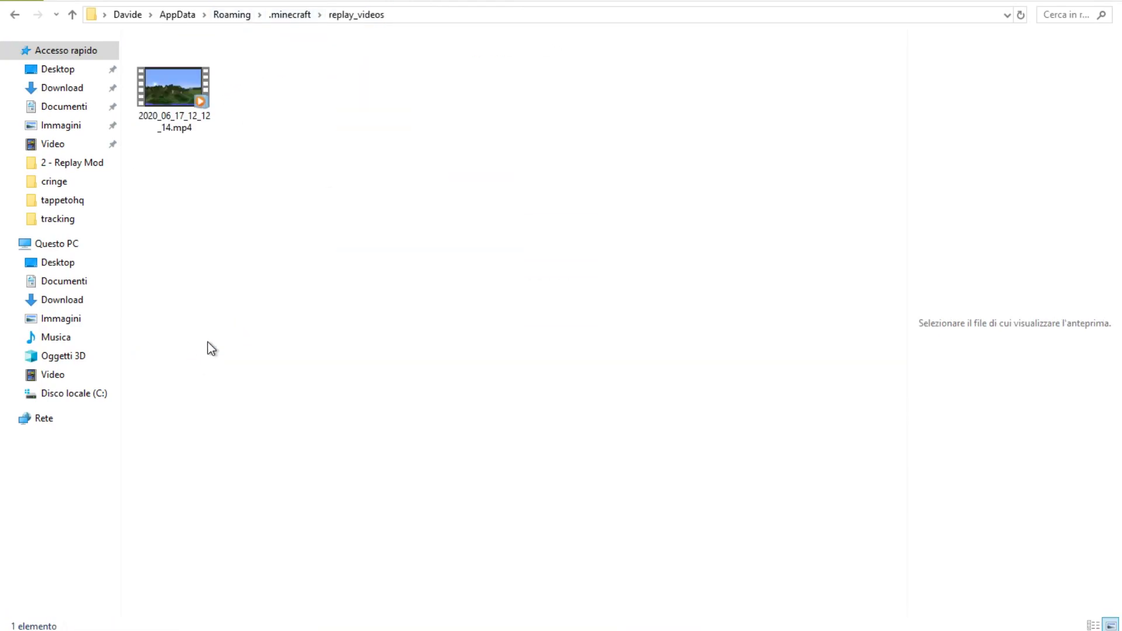
{"action": "left_click", "coordinate": [195, 102]}
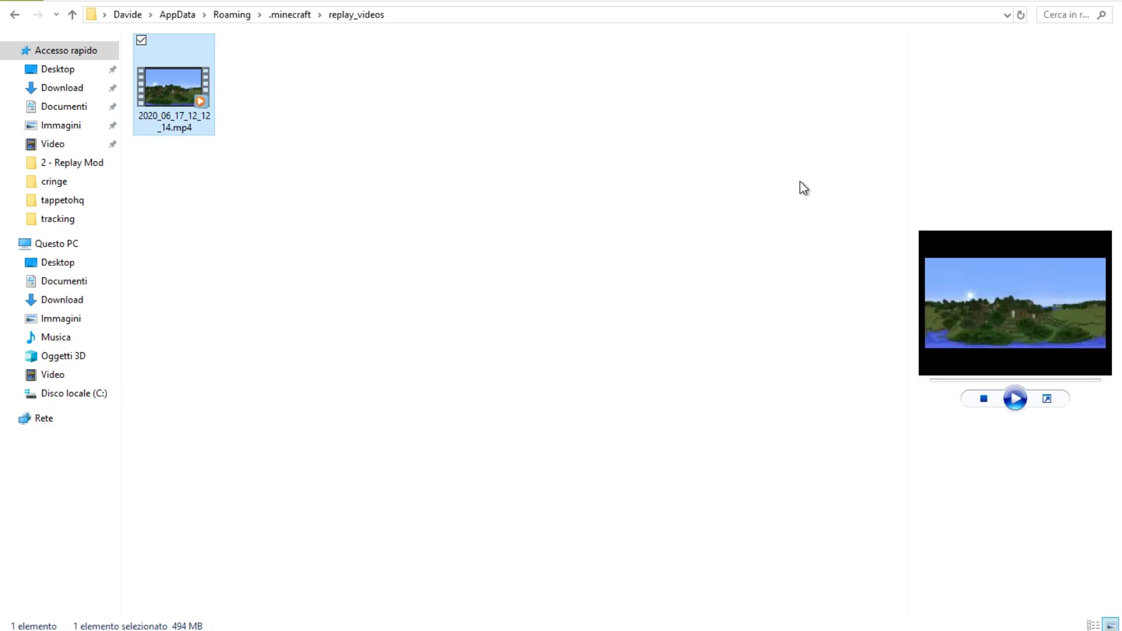
{"action": "left_click", "coordinate": [227, 567]}
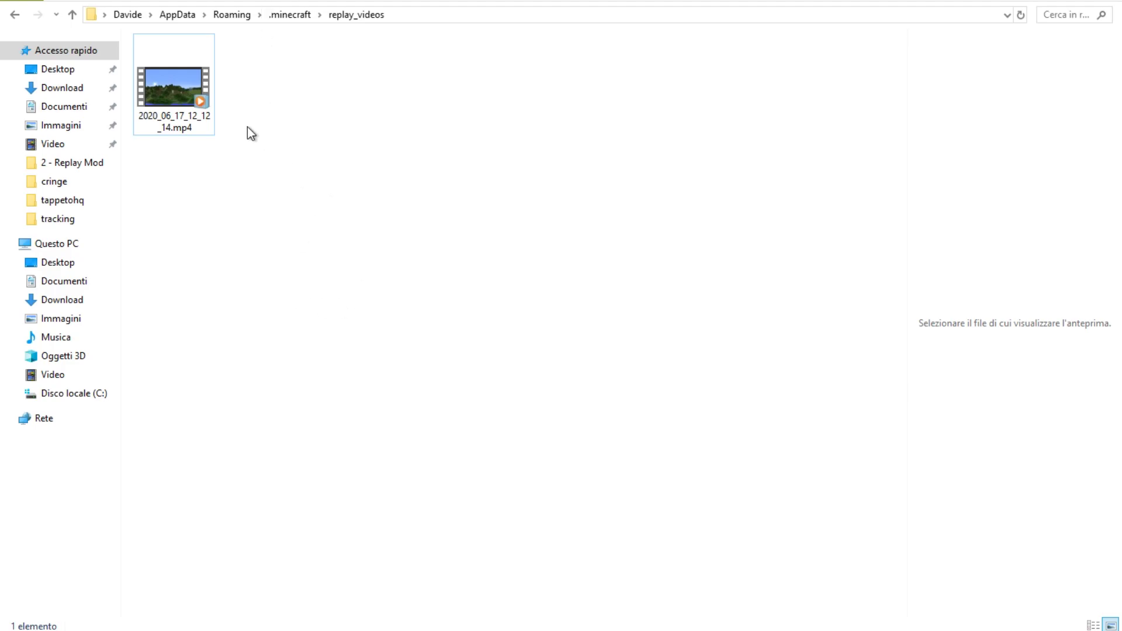
Open 2020_06_17_12_12_14.mp4 in Film e TV and look around the scene in 360° view
{"action": "right_click", "coordinate": [198, 106]}
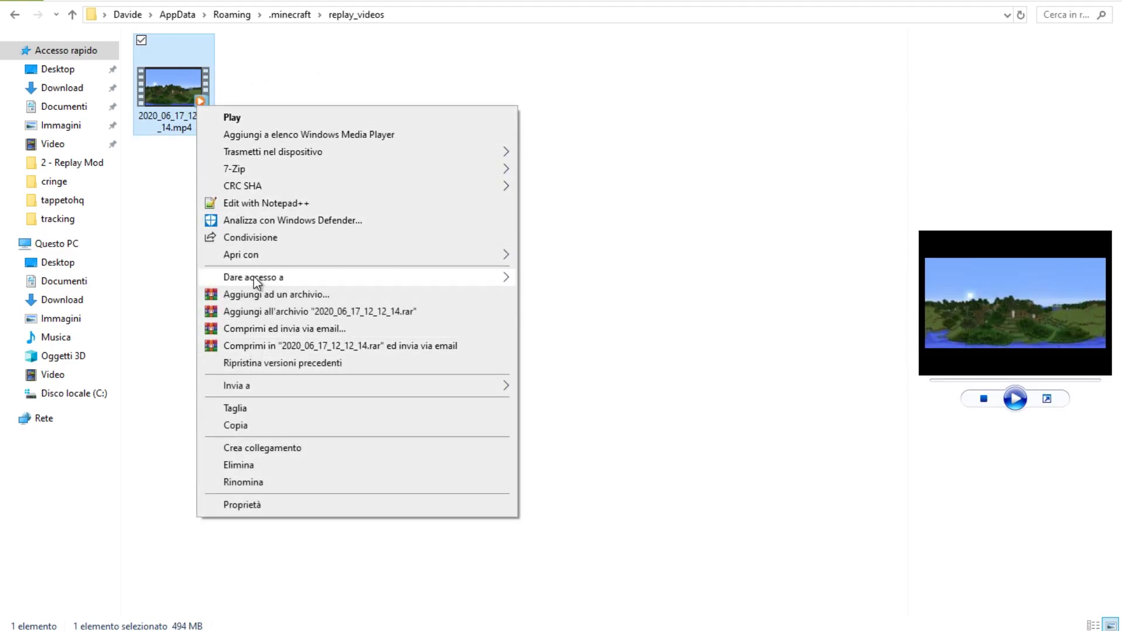
{"action": "mouse_move", "coordinate": [499, 254]}
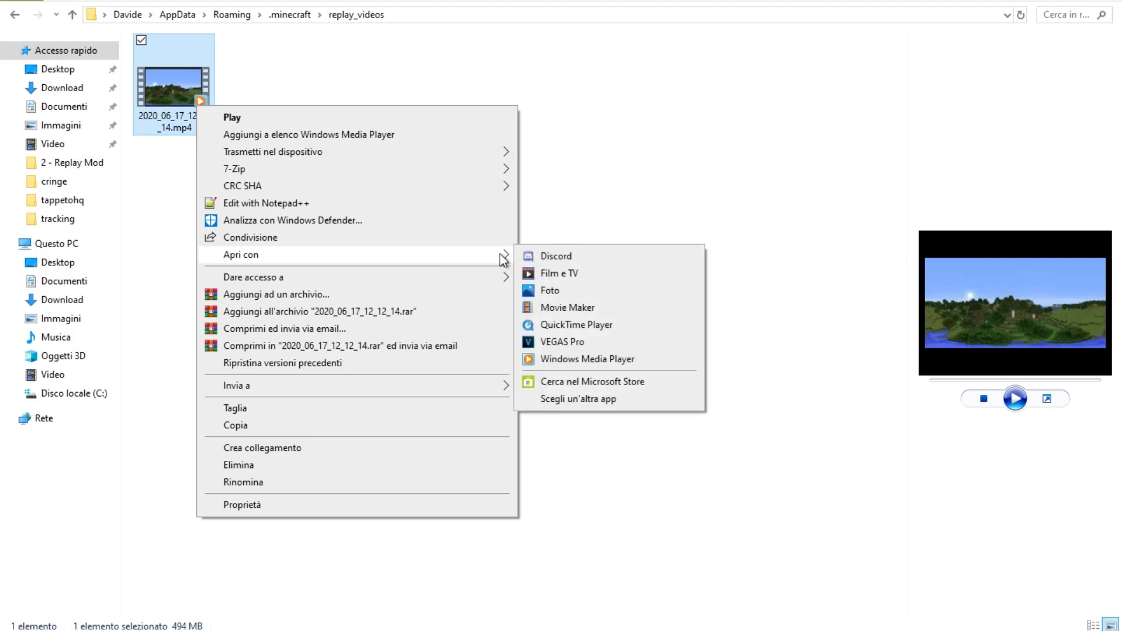
{"action": "left_click", "coordinate": [553, 275]}
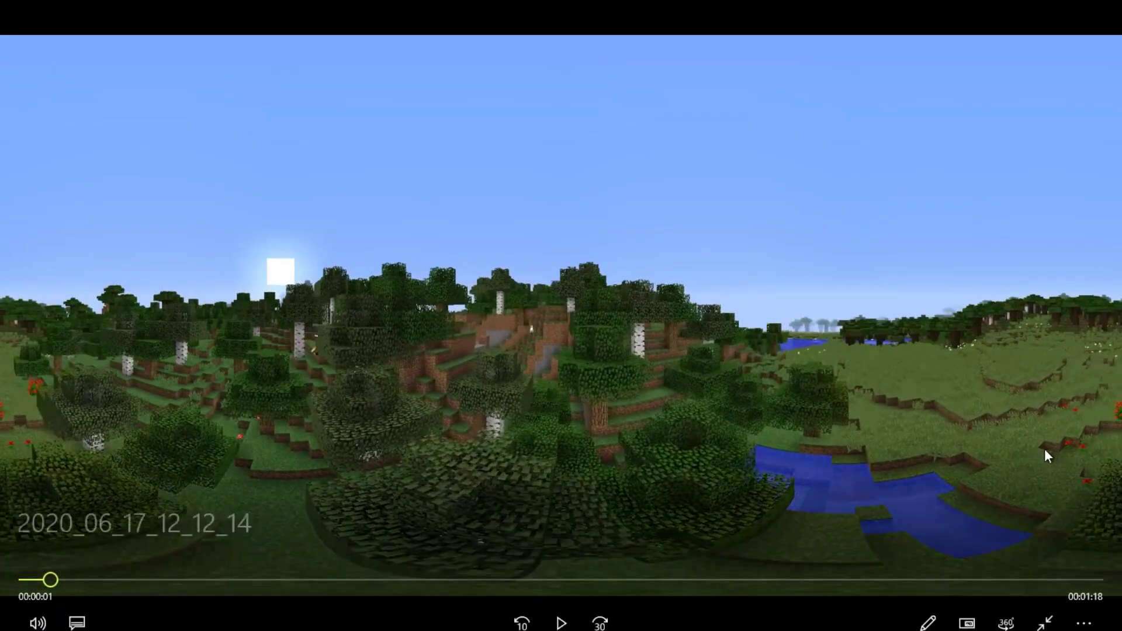
{"action": "left_click", "coordinate": [1006, 623]}
{"action": "scroll", "coordinate": [476, 250], "scroll_direction": "up", "scroll_amount": 3}
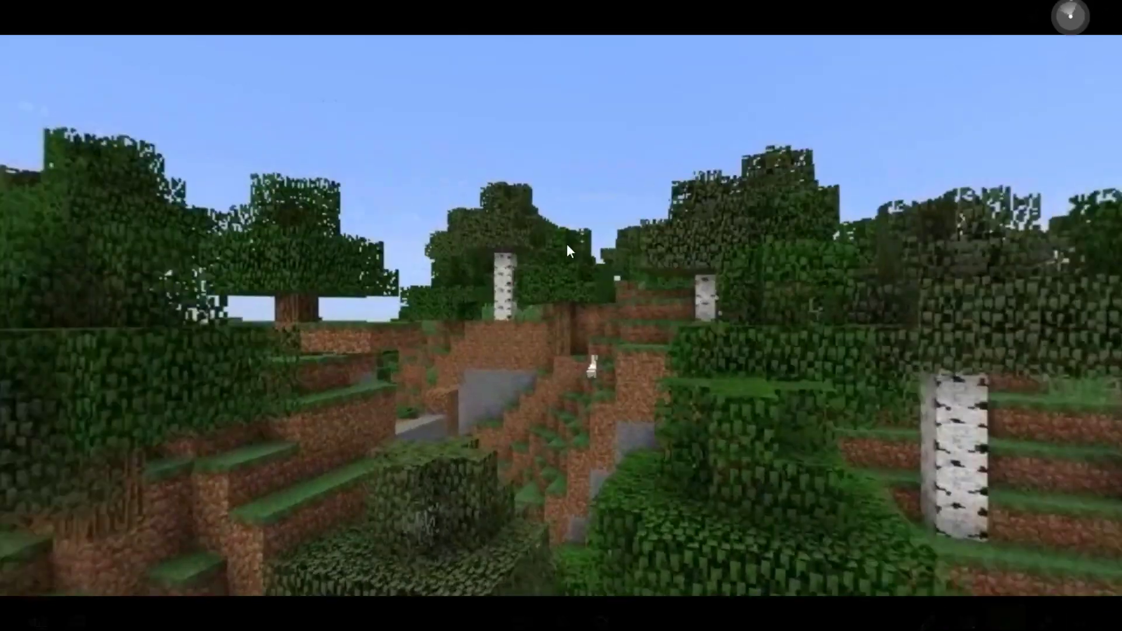
{"action": "left_click_drag", "start_coordinate": [566, 244], "coordinate": [353, 223]}
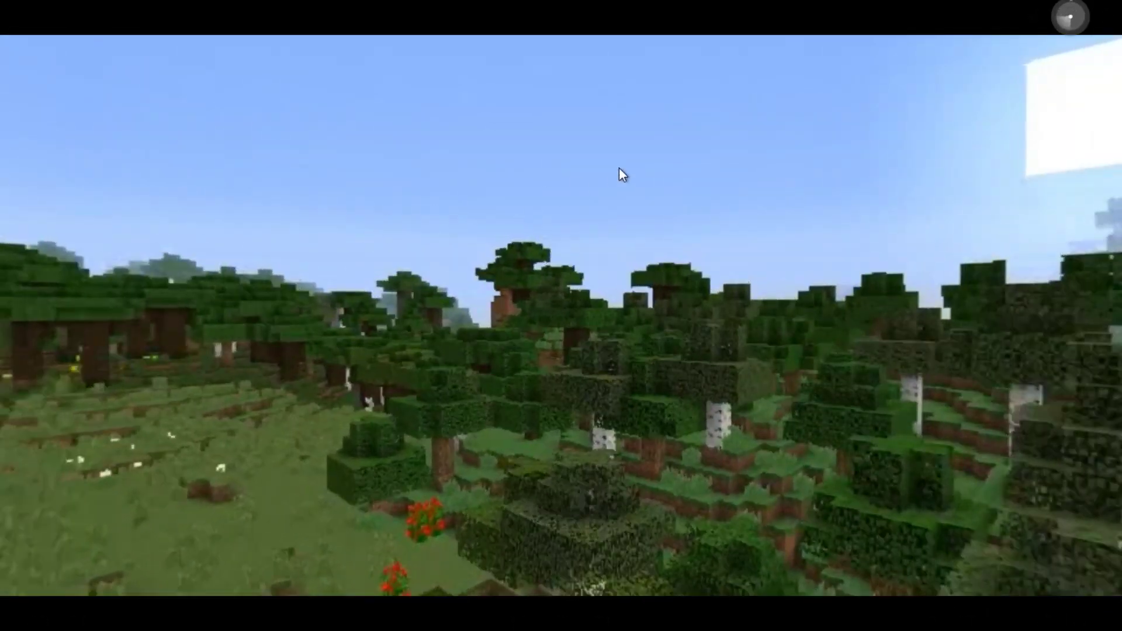
{"action": "left_click_drag", "start_coordinate": [704, 258], "coordinate": [651, 466]}
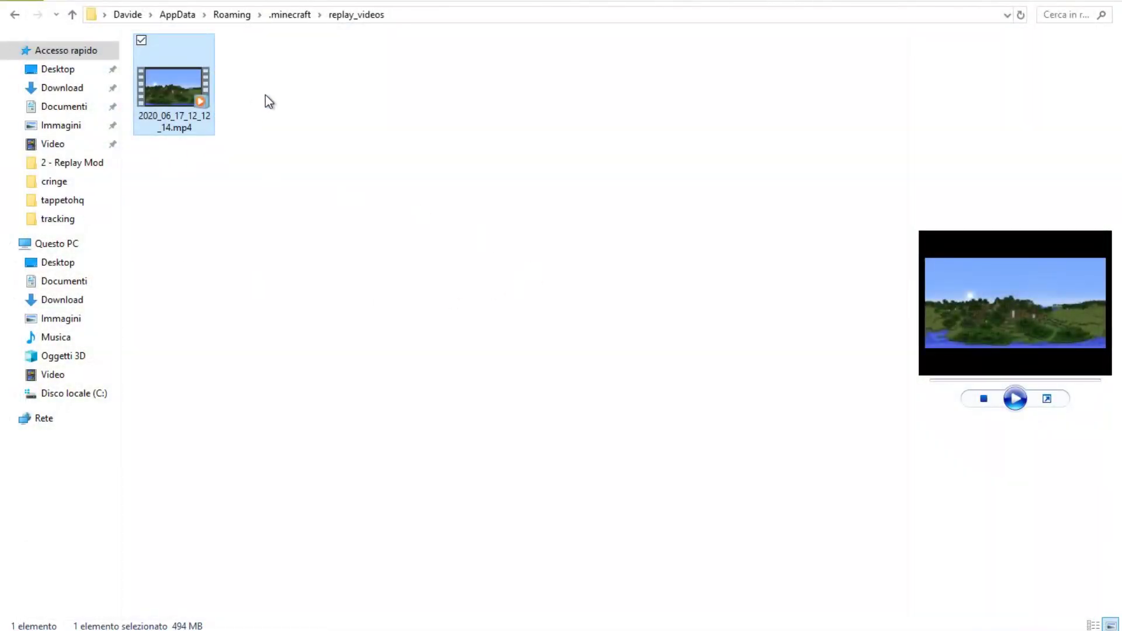
Review which applications can open the rendered video, without choosing one
{"action": "right_click", "coordinate": [188, 62]}
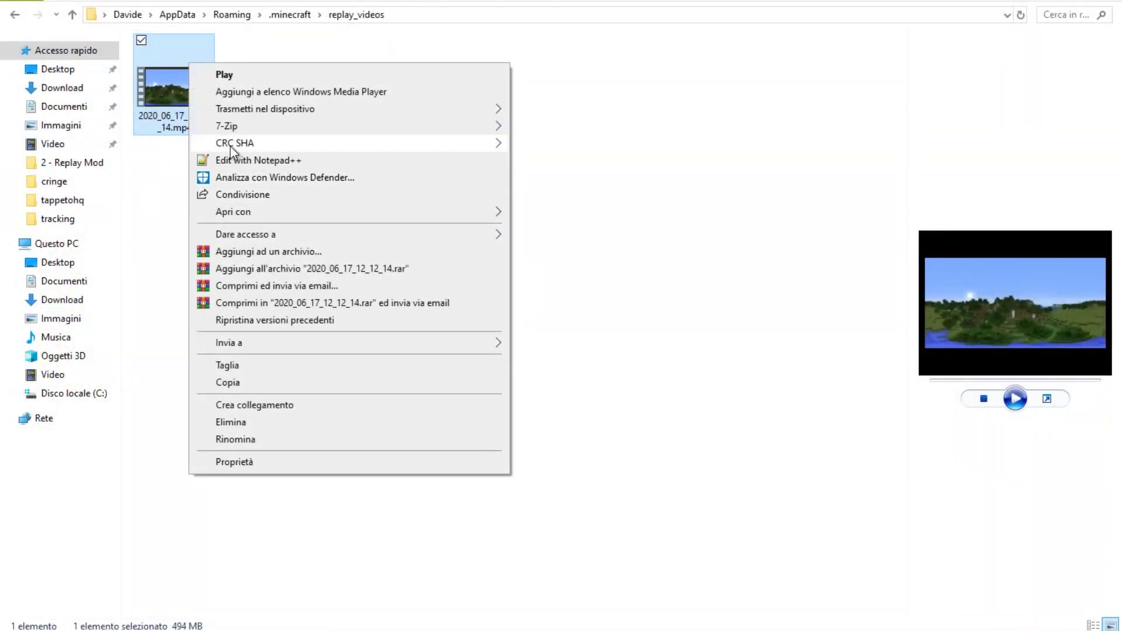
{"action": "mouse_move", "coordinate": [246, 217]}
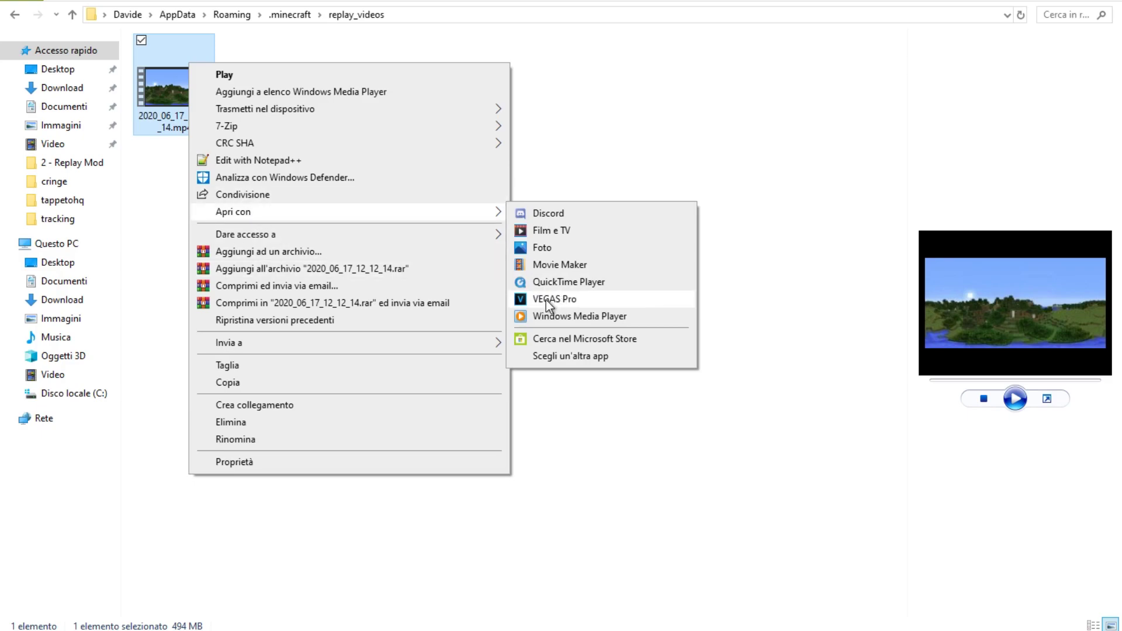
{"action": "left_click", "coordinate": [636, 99]}
{"action": "left_click", "coordinate": [636, 98]}
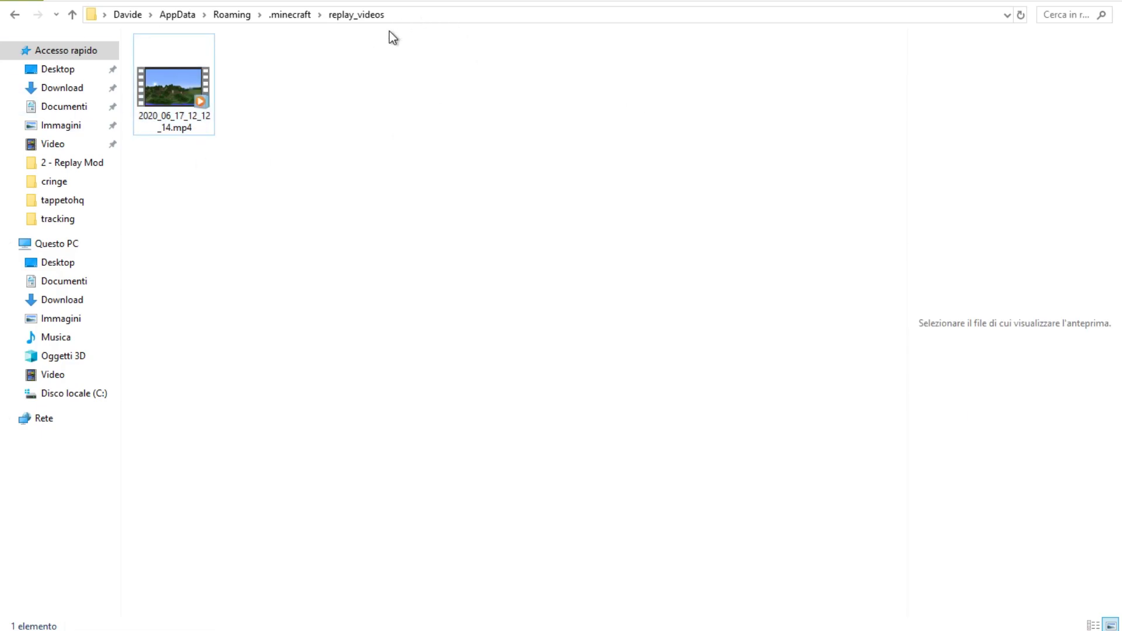
Go to the Minecraft360 project folder in Documents and open its 4 - Metadata subfolder
{"action": "key", "text": "alt+Left"}
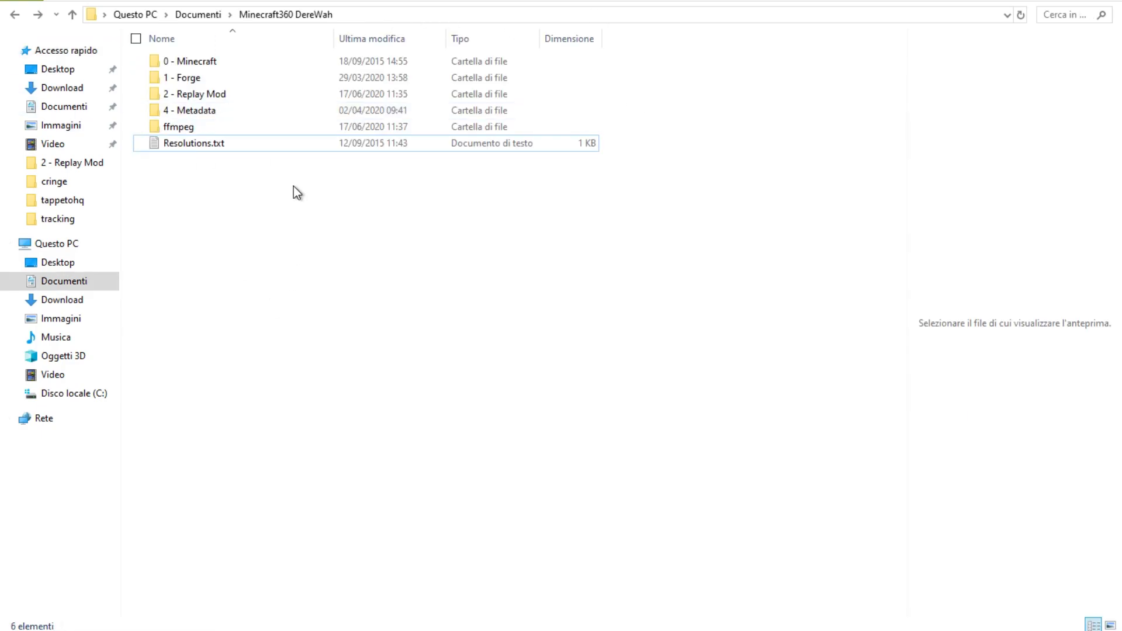
{"action": "double_click", "coordinate": [195, 111]}
Play the rendered video from replay_videos in Windows Media Player to examine its flat equirectangular image
{"action": "key", "text": "alt+Tab"}
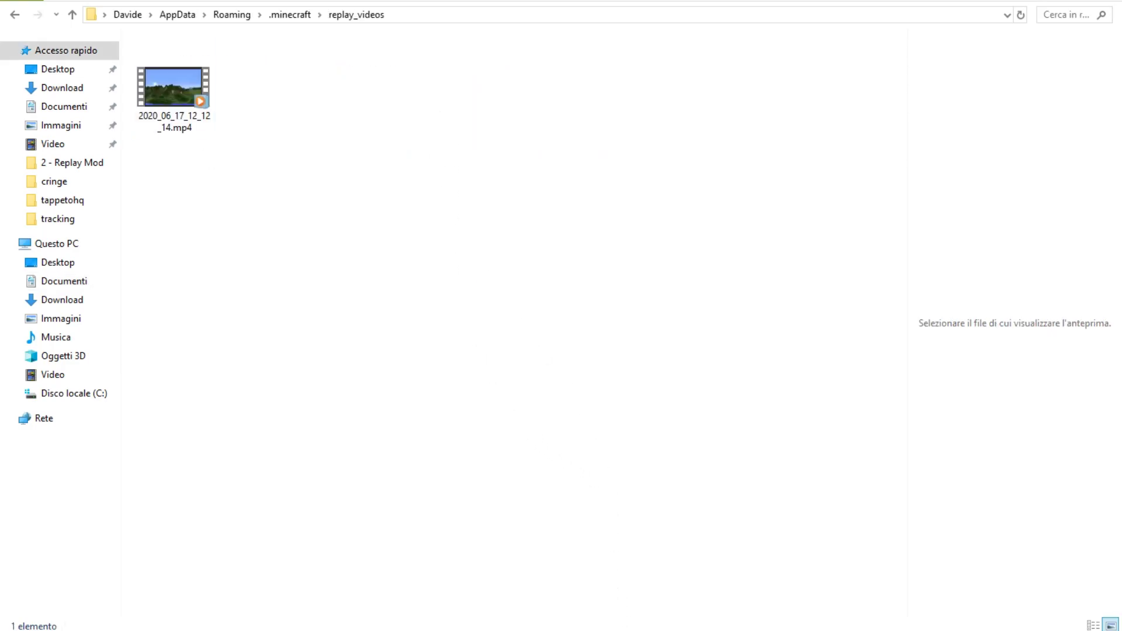
{"action": "left_click", "coordinate": [174, 70]}
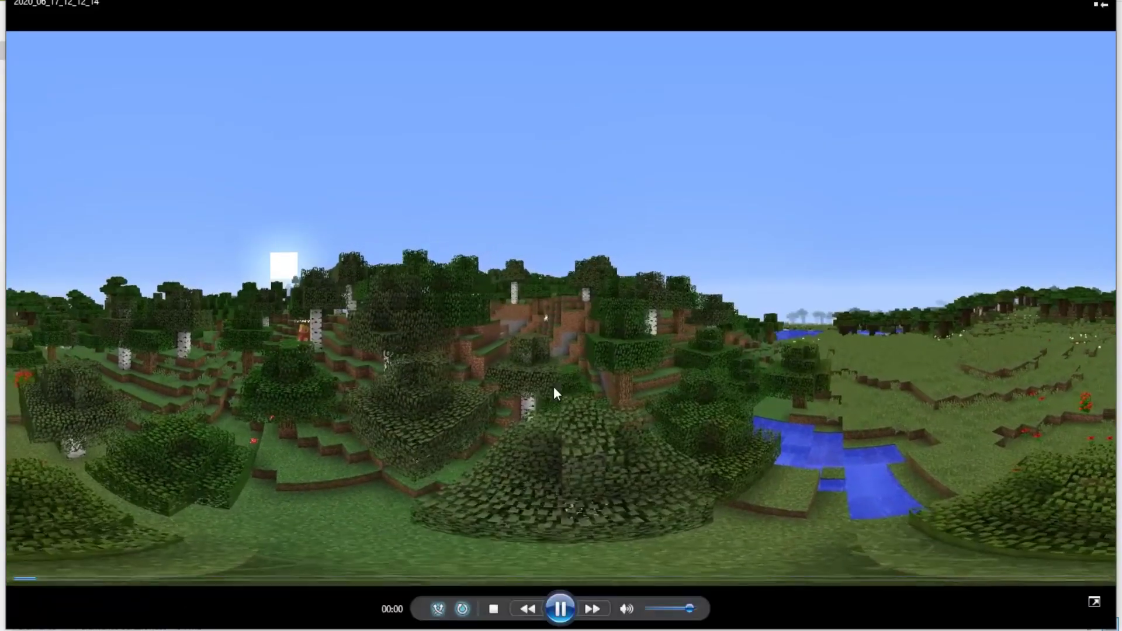
{"action": "left_click", "coordinate": [579, 248]}
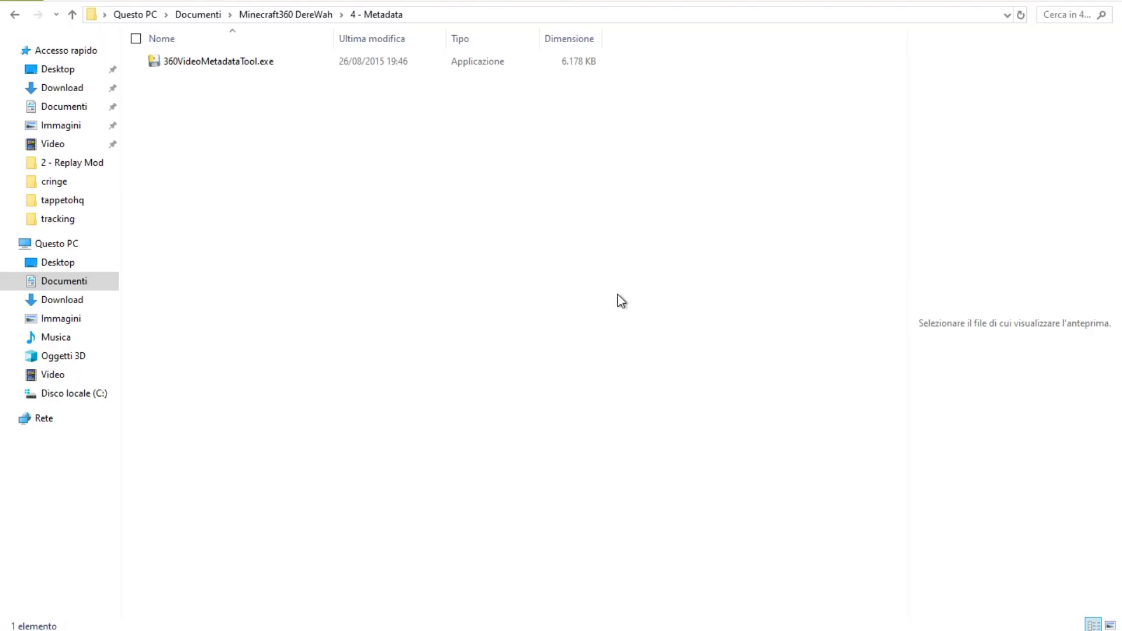
Launch 360VideoMetadataTool.exe and load 2020_06_17_12_12_14.mp4 from the replay_videos folder
{"action": "double_click", "coordinate": [168, 64]}
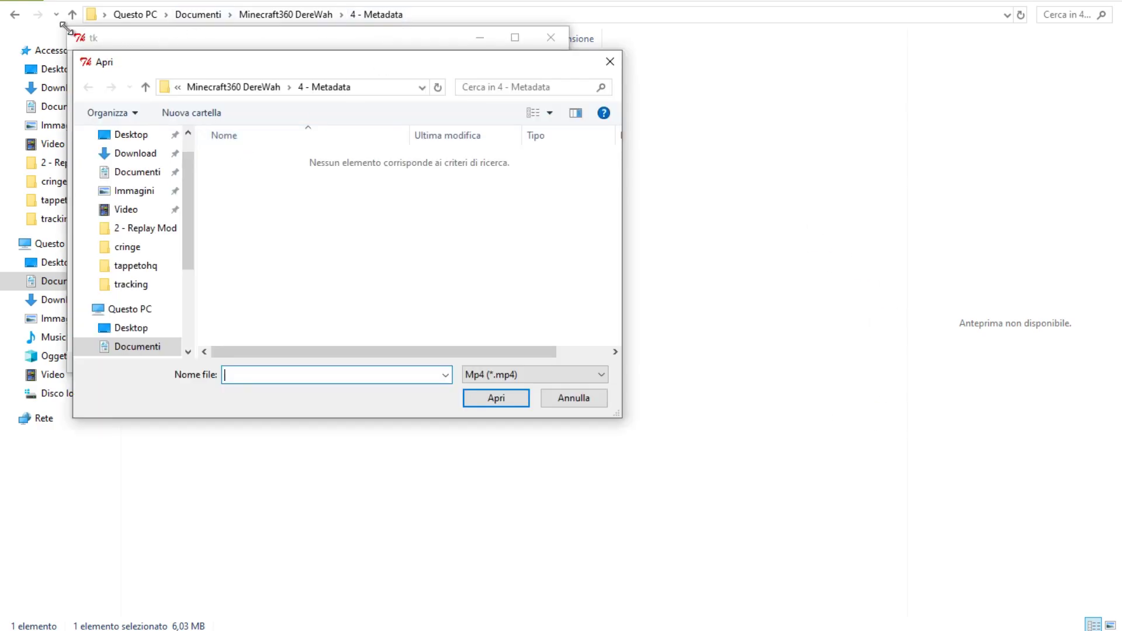
{"action": "left_click", "coordinate": [140, 229]}
{"action": "double_click", "coordinate": [258, 322]}
{"action": "left_click", "coordinate": [264, 180]}
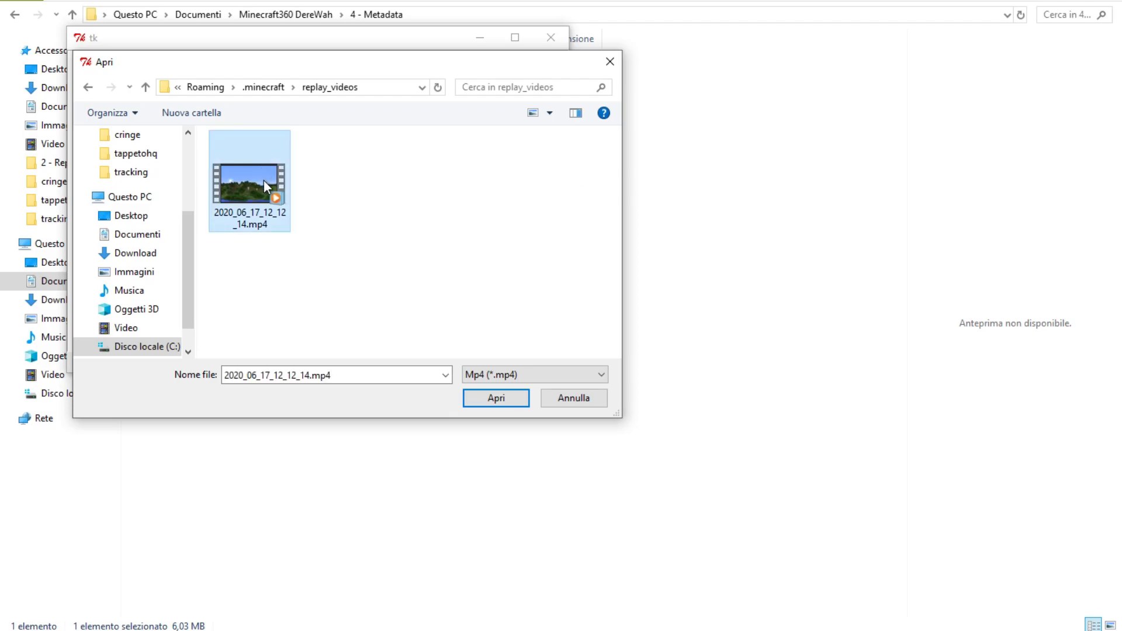
{"action": "left_click", "coordinate": [483, 395]}
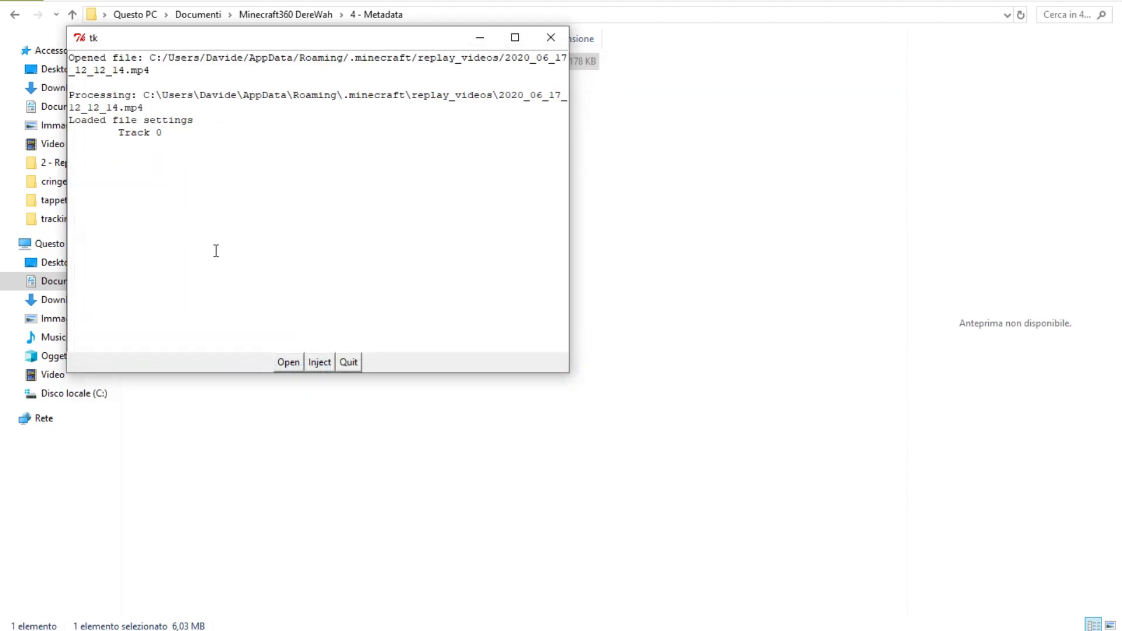
Inject the 360° metadata, save the result as 360video in 4 - Metadata, and check the reported spherical settings
{"action": "left_click", "coordinate": [319, 363]}
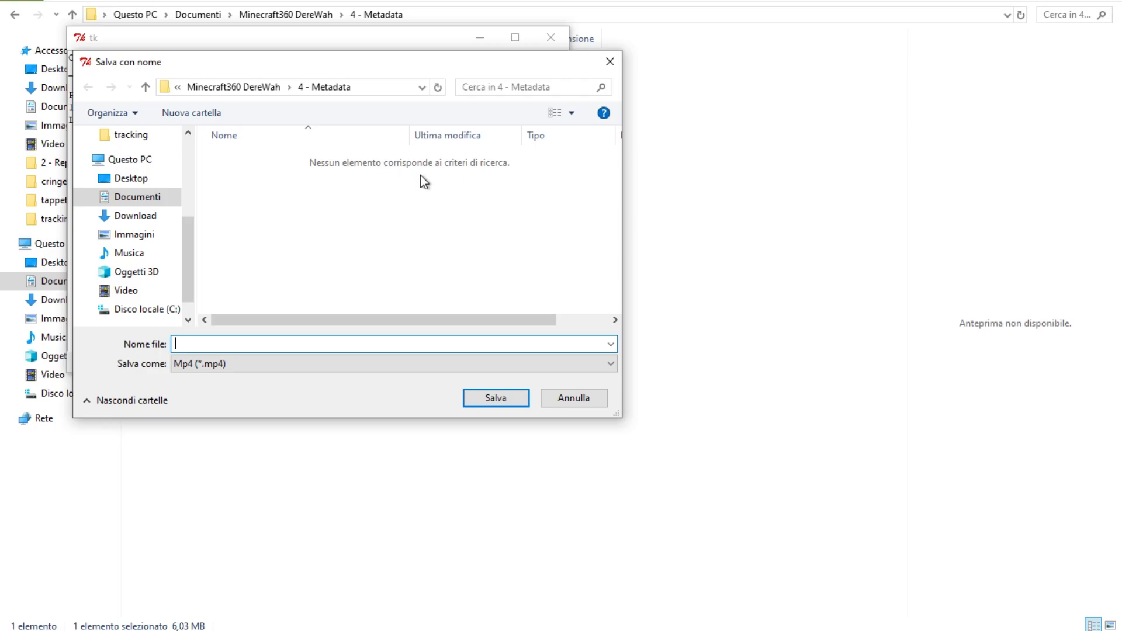
{"action": "type", "text": "360video"}
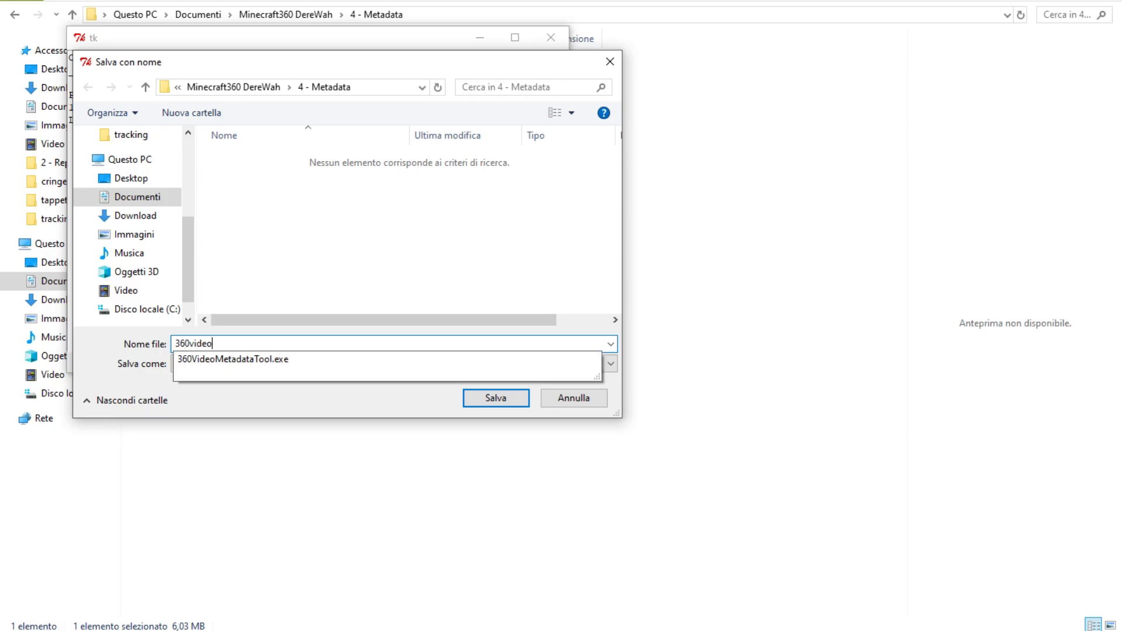
{"action": "key", "text": "Return"}
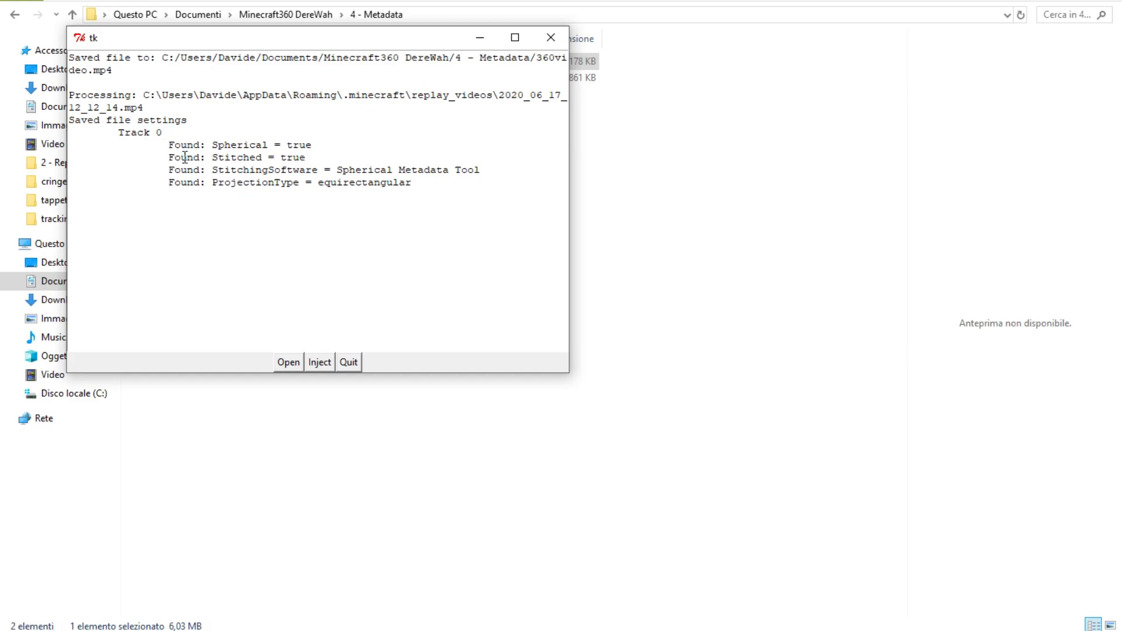
{"action": "left_click_drag", "start_coordinate": [169, 145], "coordinate": [410, 190]}
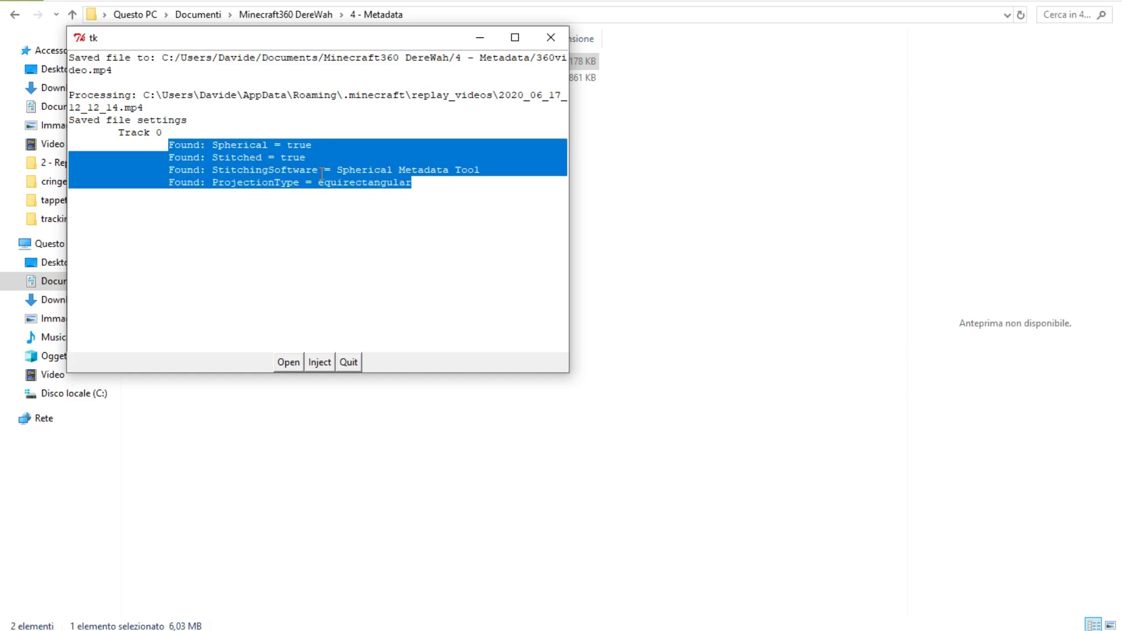
{"action": "key", "text": "alt+Tab"}
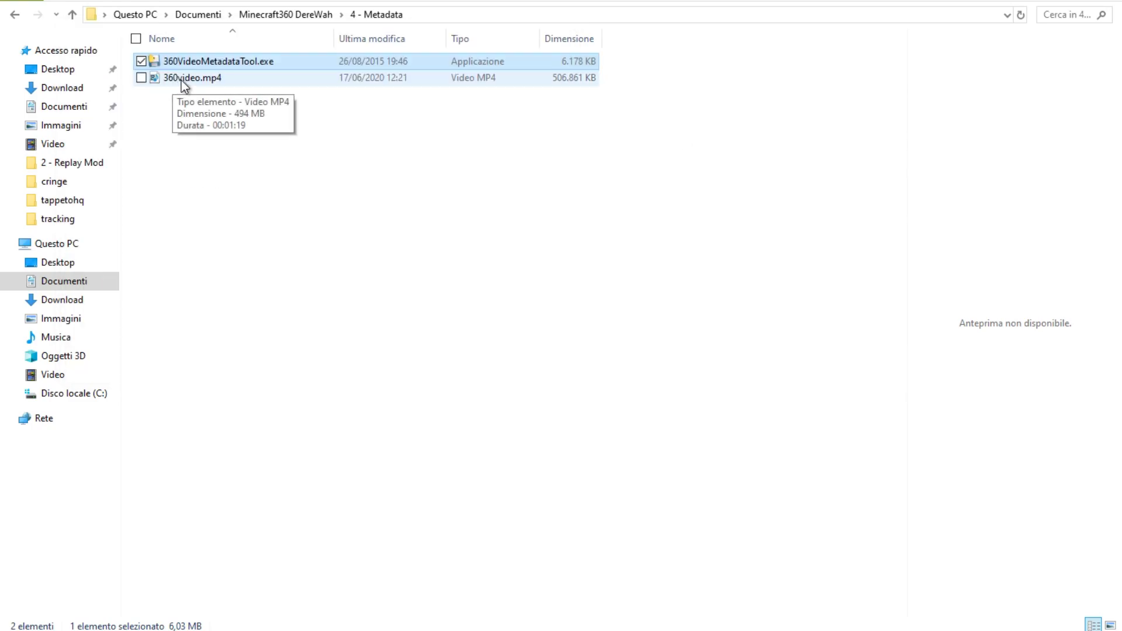
Play the metadata-injected 360video.mp4 in the default player and in Film e TV
{"action": "double_click", "coordinate": [181, 80]}
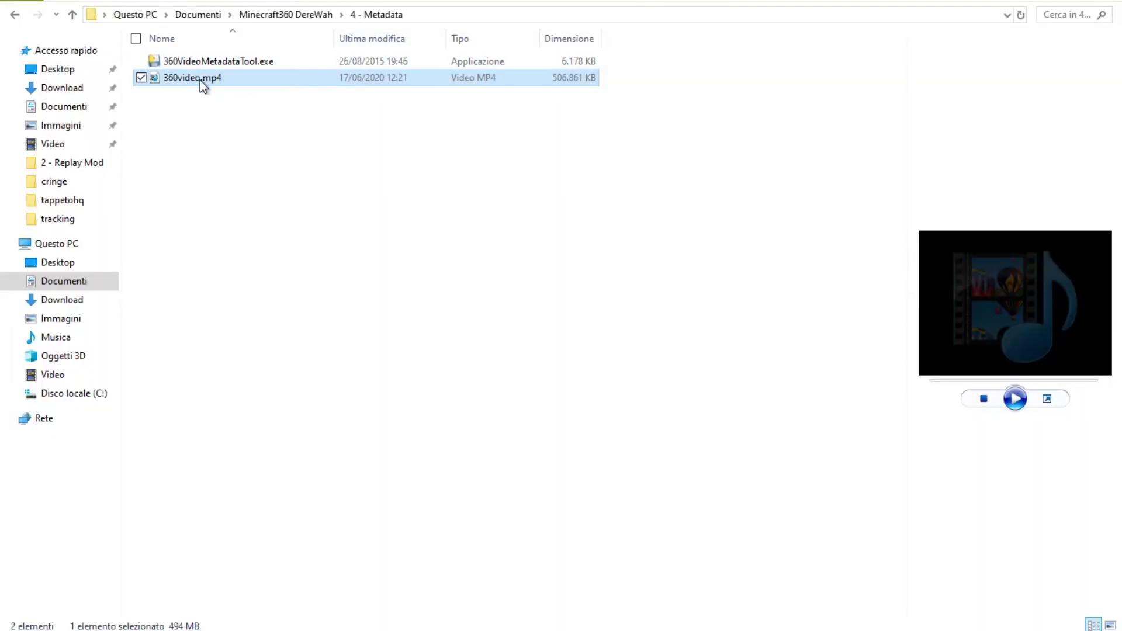
{"action": "right_click", "coordinate": [200, 80]}
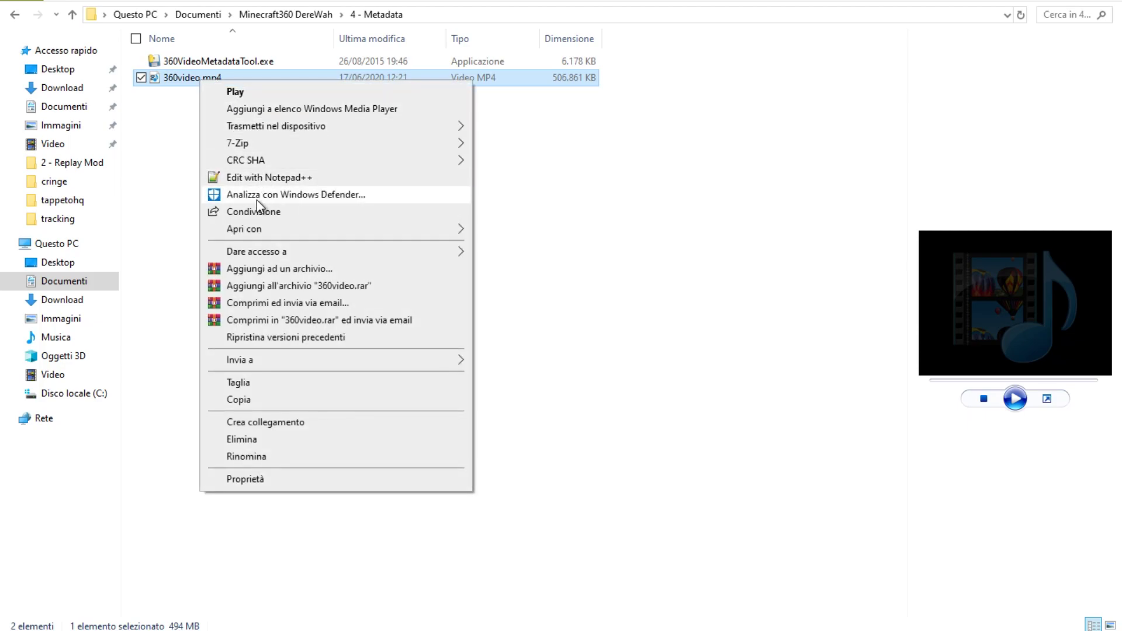
{"action": "mouse_move", "coordinate": [275, 236]}
{"action": "left_click", "coordinate": [523, 251]}
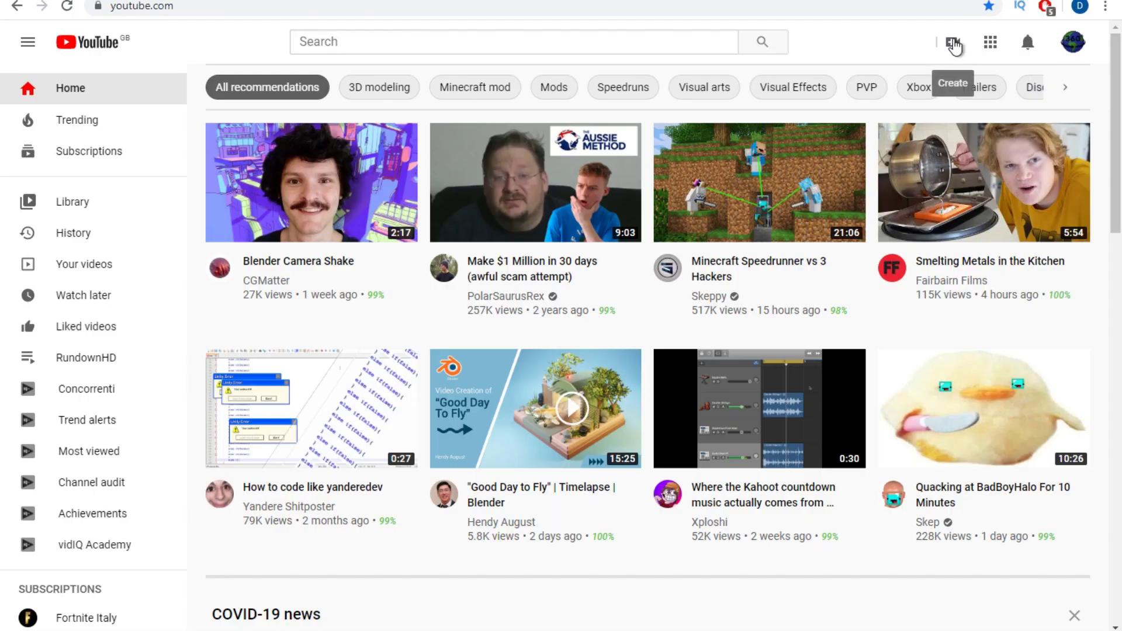
Start a new video upload on YouTube
{"action": "left_click", "coordinate": [954, 43]}
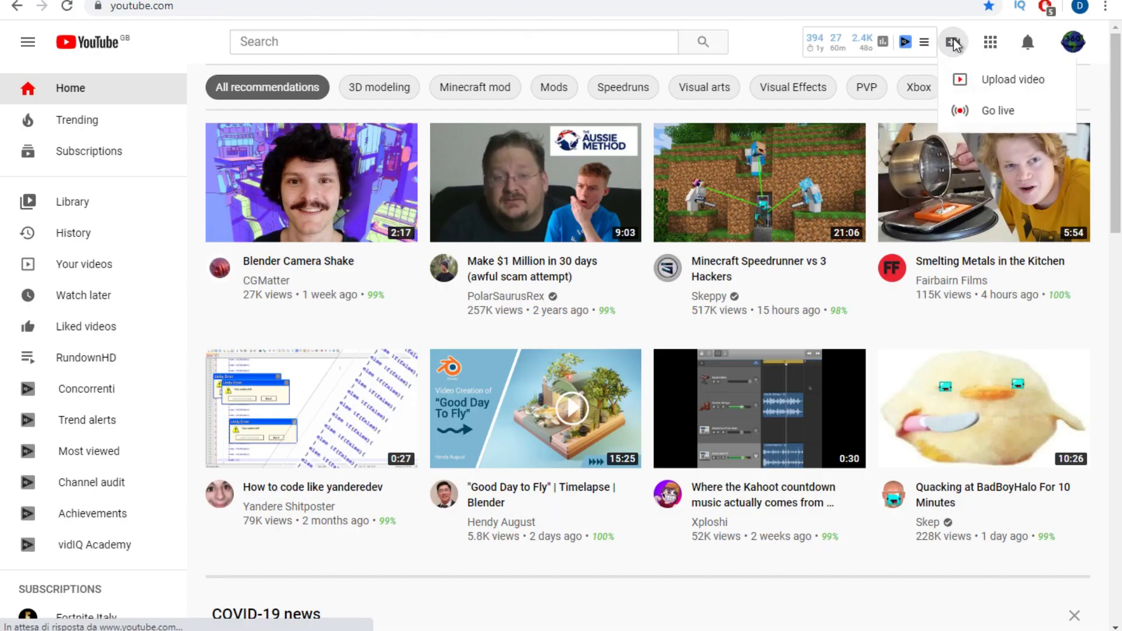
{"action": "left_click", "coordinate": [1001, 80]}
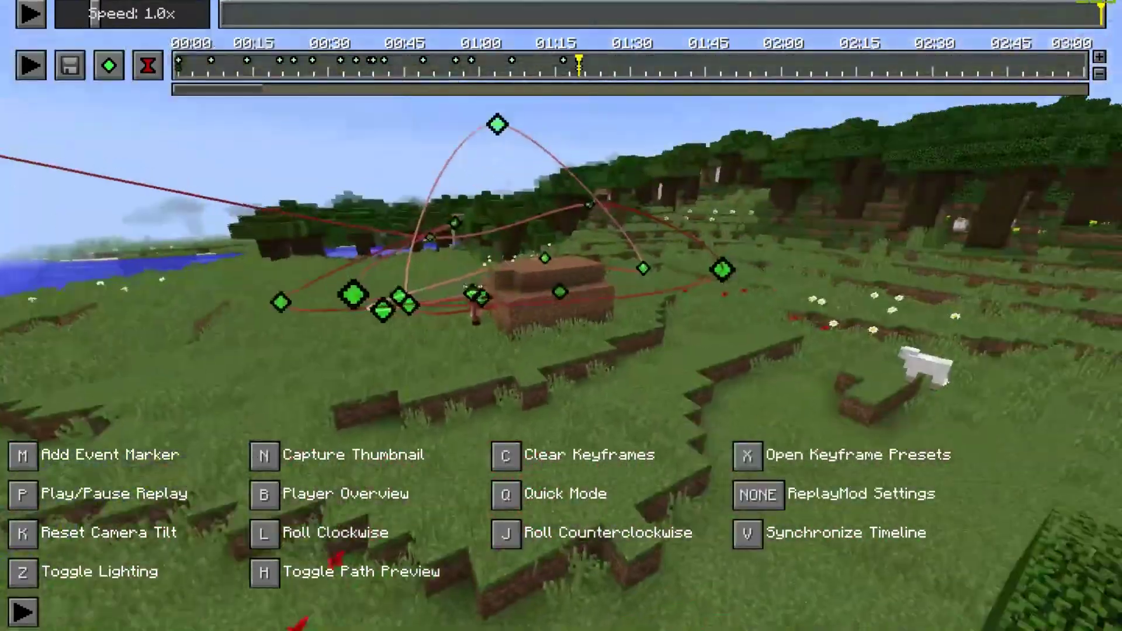
{"action": "key", "text": "w"}
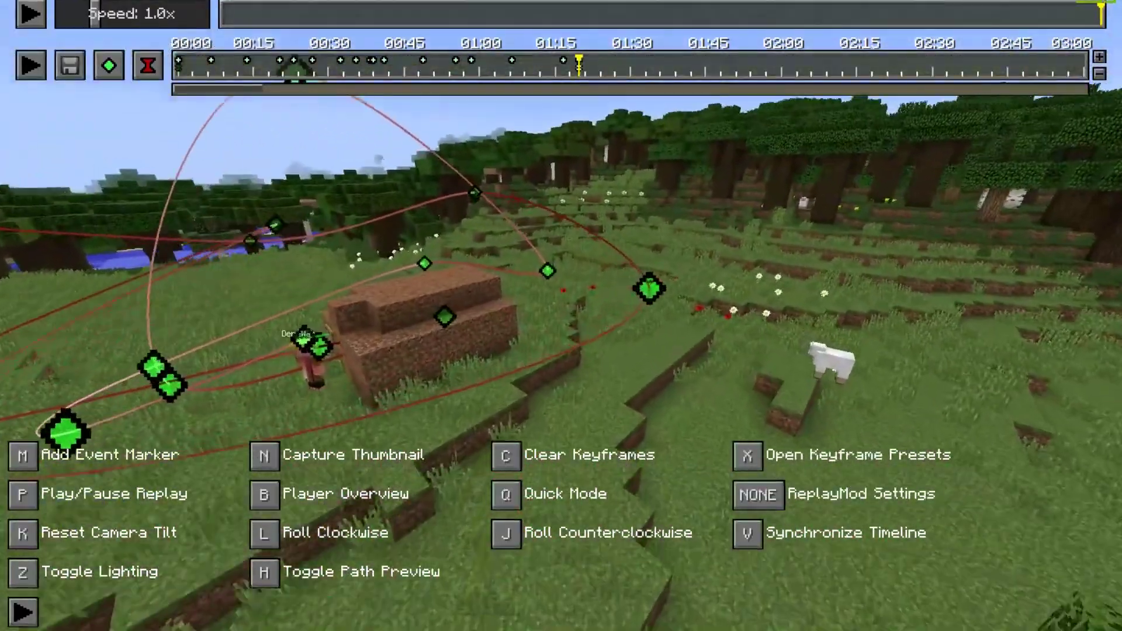
{"action": "key", "text": "w"}
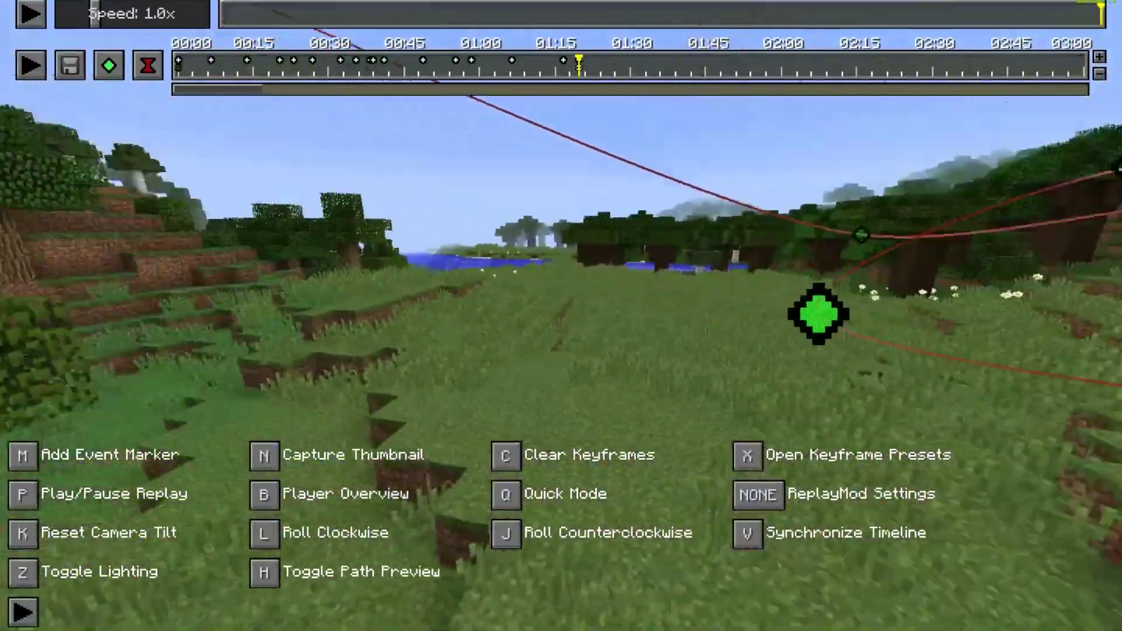